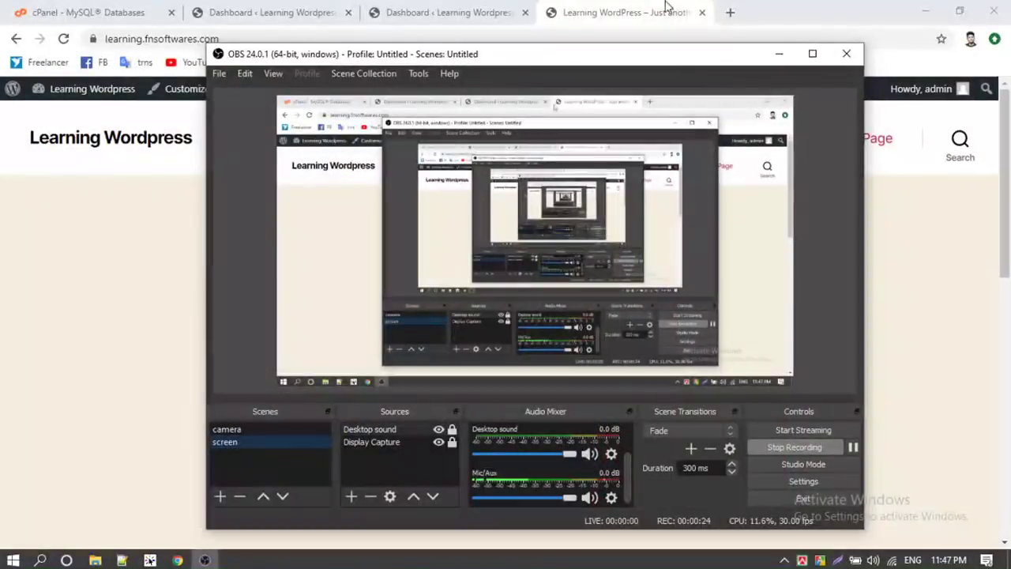
- Minimize OBS Studio so Chrome shows the Learning Wordpress 'Hello world!' front page
click(636, 6)
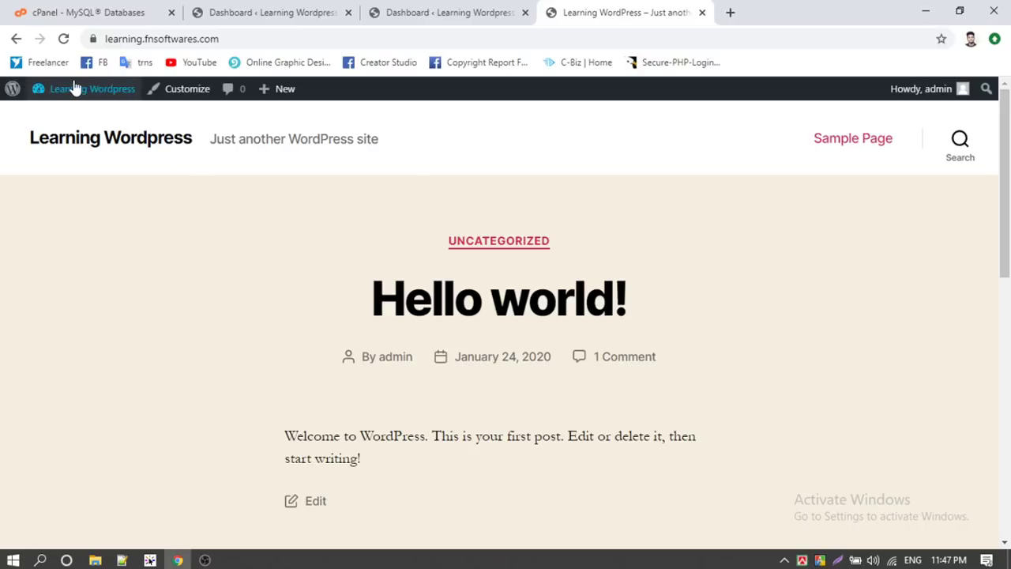
- Load the site's admin Dashboard by adding /wp-admin to the address
mouse_move(55, 89)
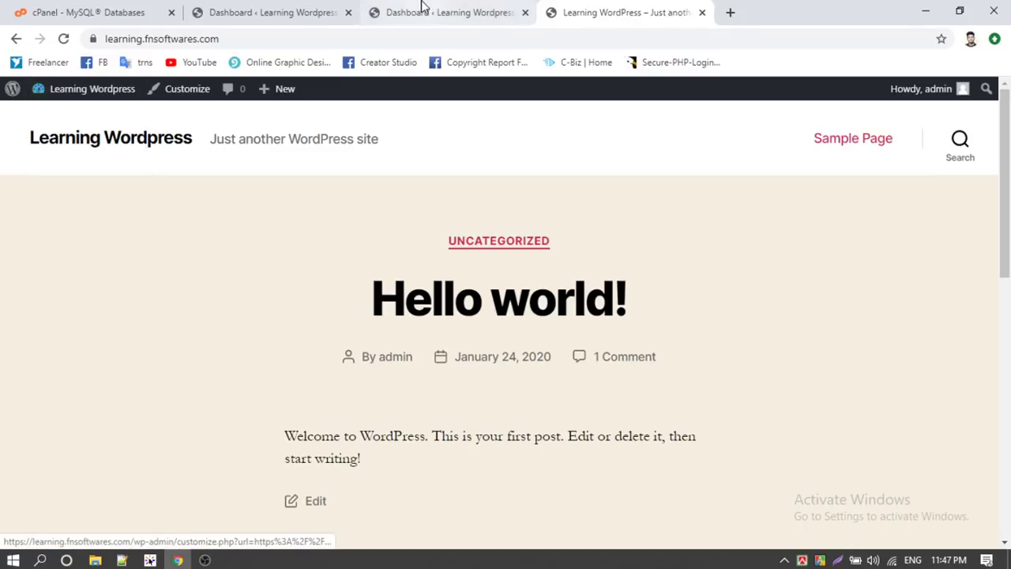
click(323, 37)
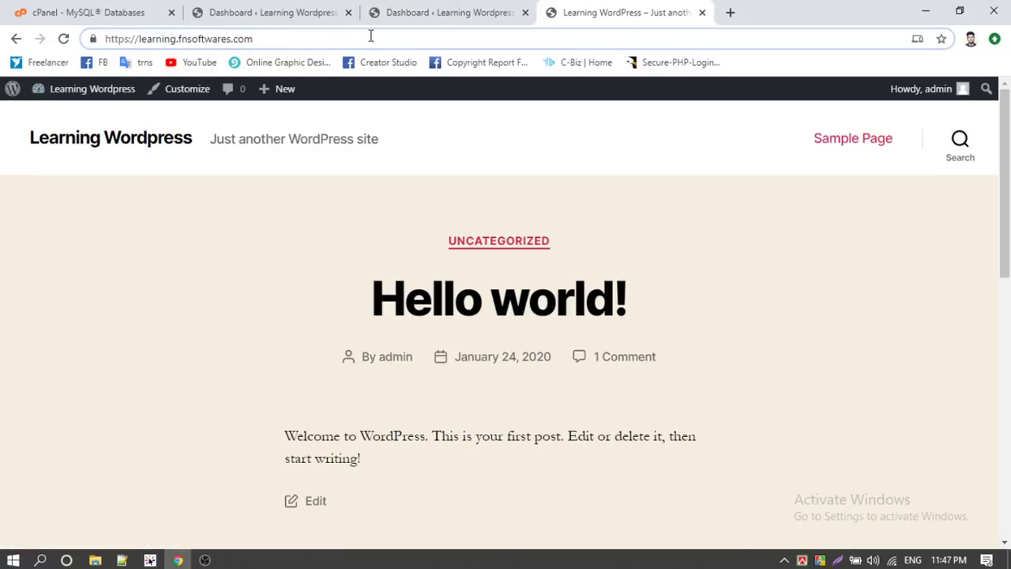
text(/wp-)
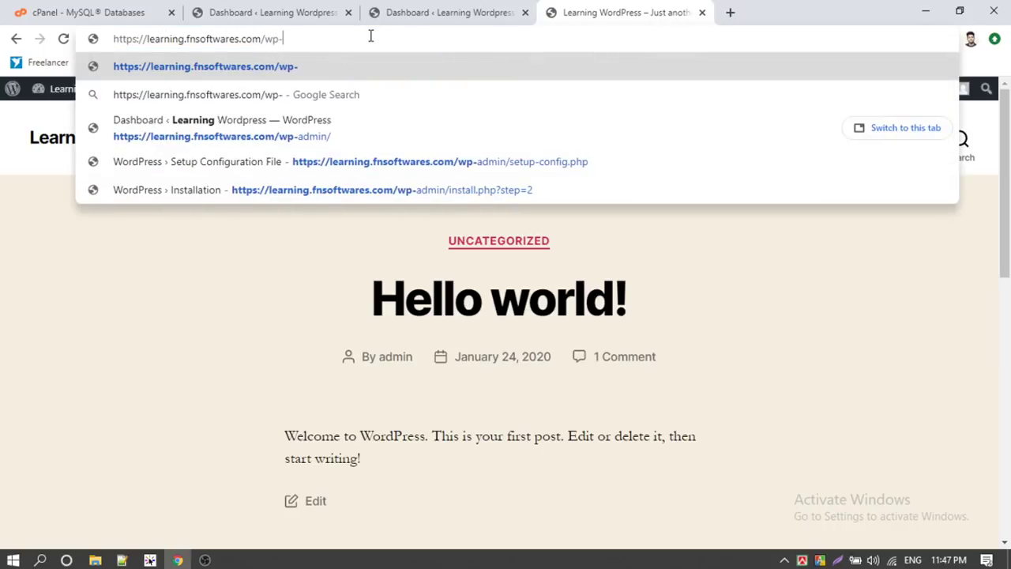
text(admin)
key(Return)
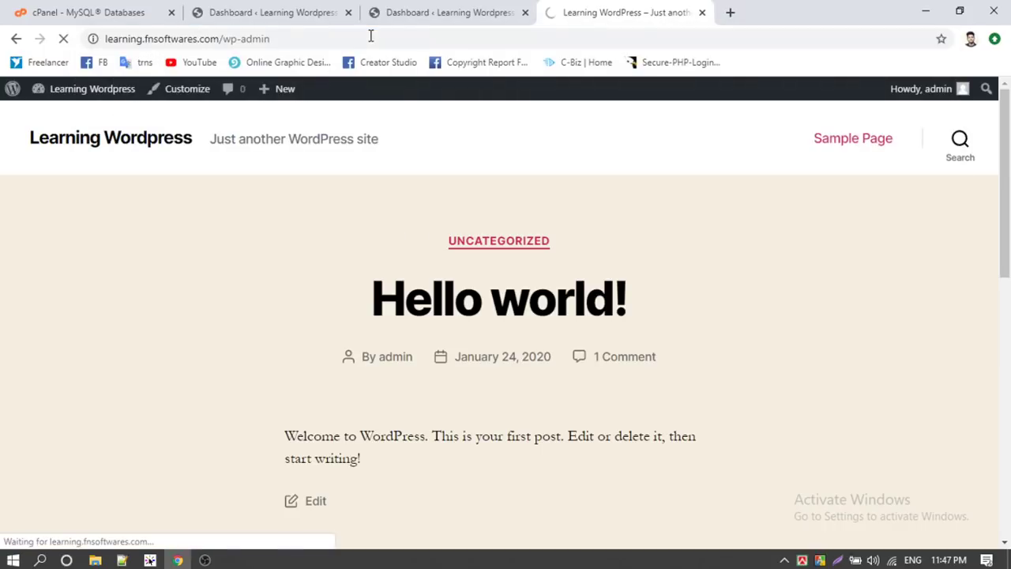
- Close the three old Dashboard tabs and the cPanel MySQL Databases tab
click(449, 9)
click(641, 8)
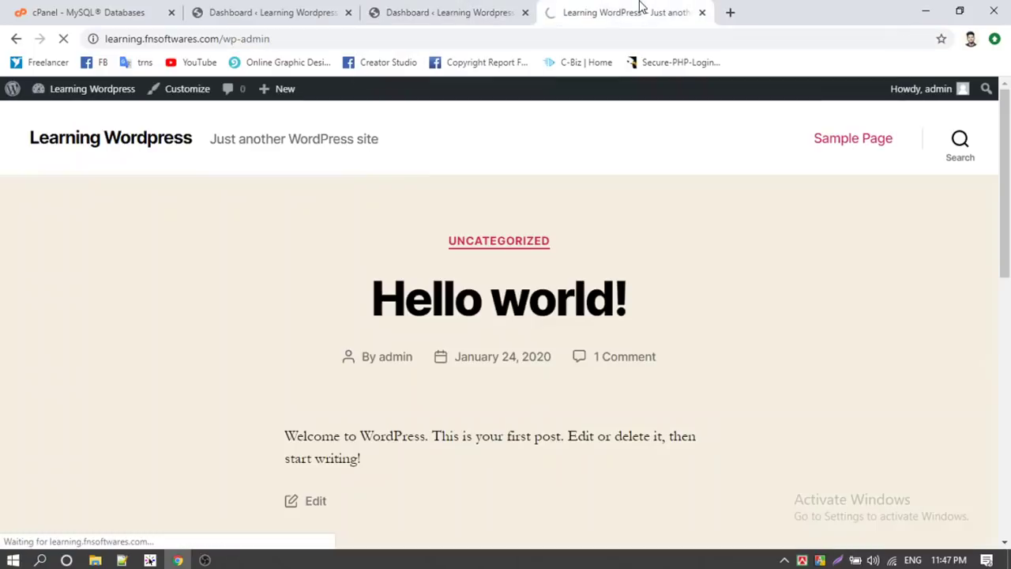
scroll(354, 264, down, 1)
scroll(354, 264, up, 1)
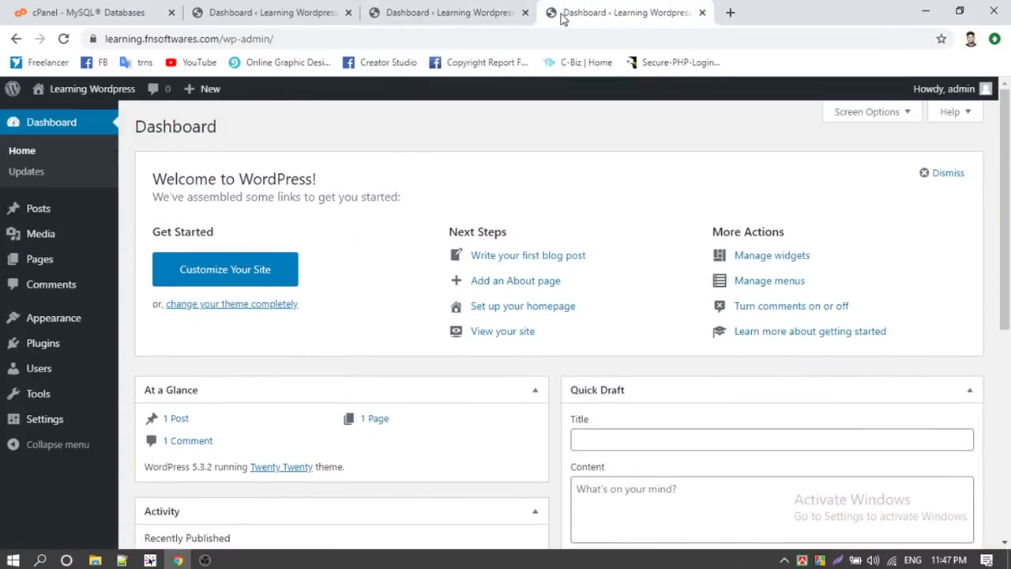
click(524, 13)
click(300, 12)
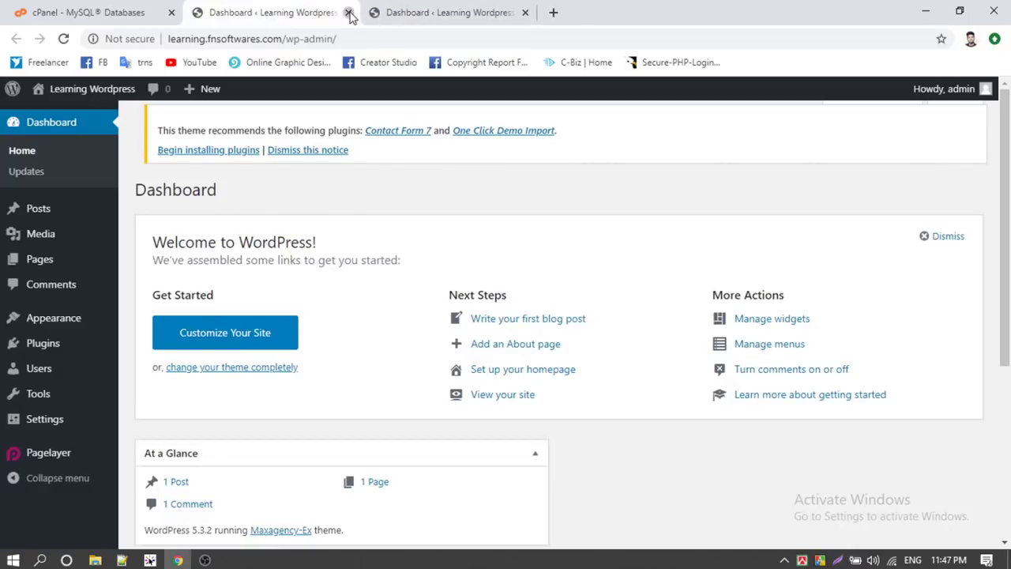
click(349, 13)
click(4, 8)
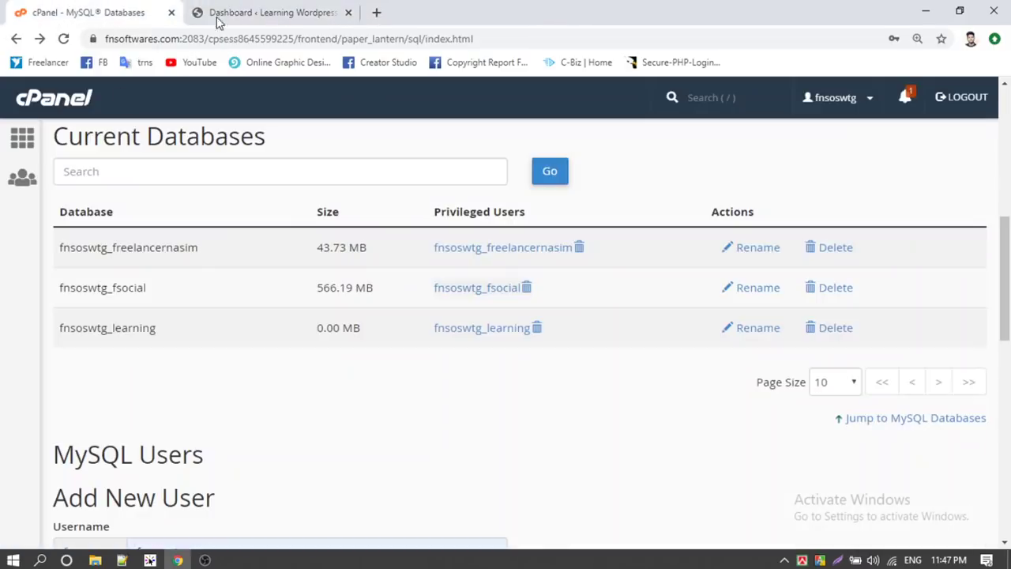
click(171, 12)
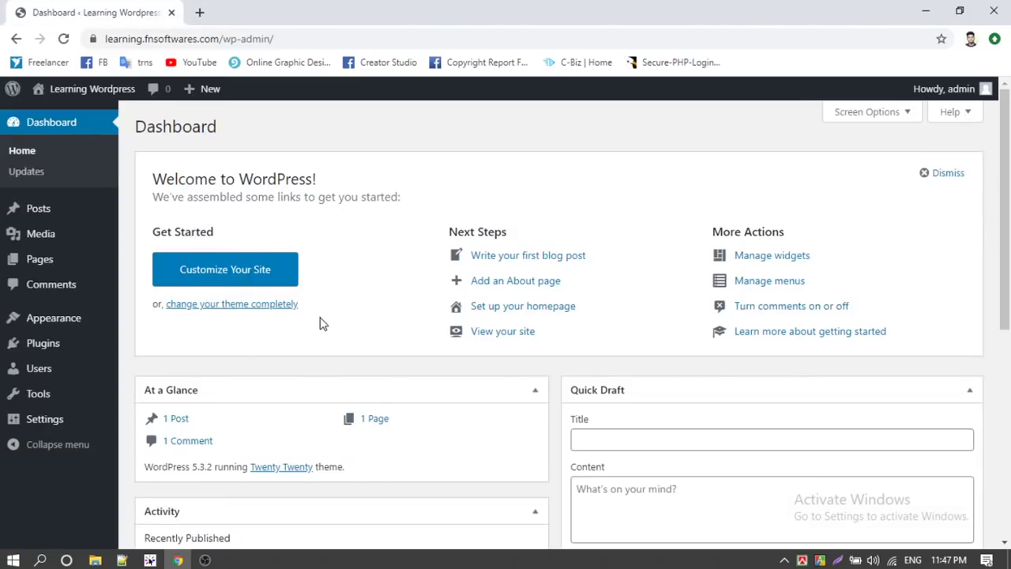
mouse_move(38, 326)
drag(189, 180, 319, 204)
click(353, 214)
- Load sohag360.com in a new tab and open the Worlds Smallest Rugged Smartphone article
click(199, 12)
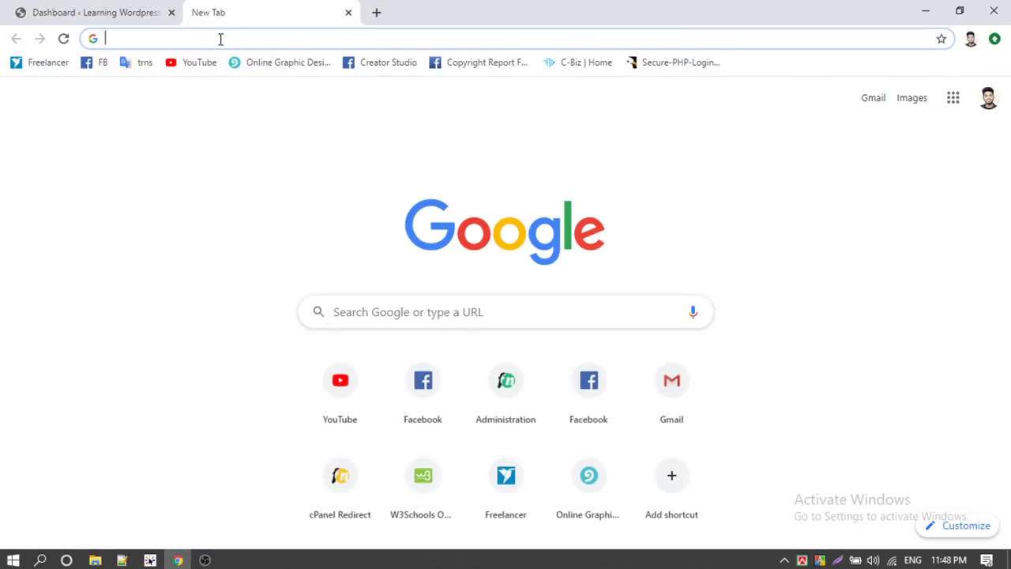
text(sohag)
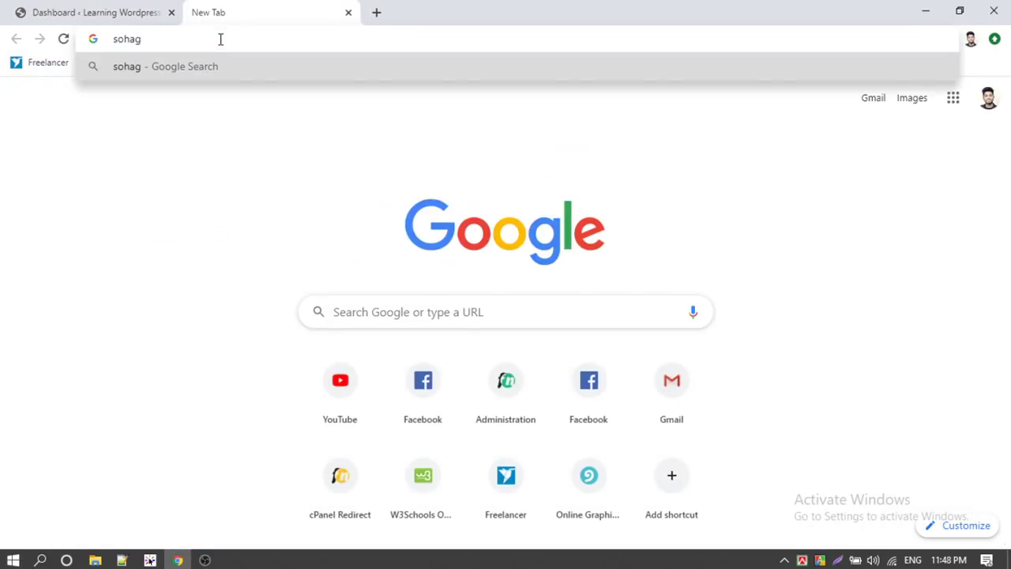
text(360.com)
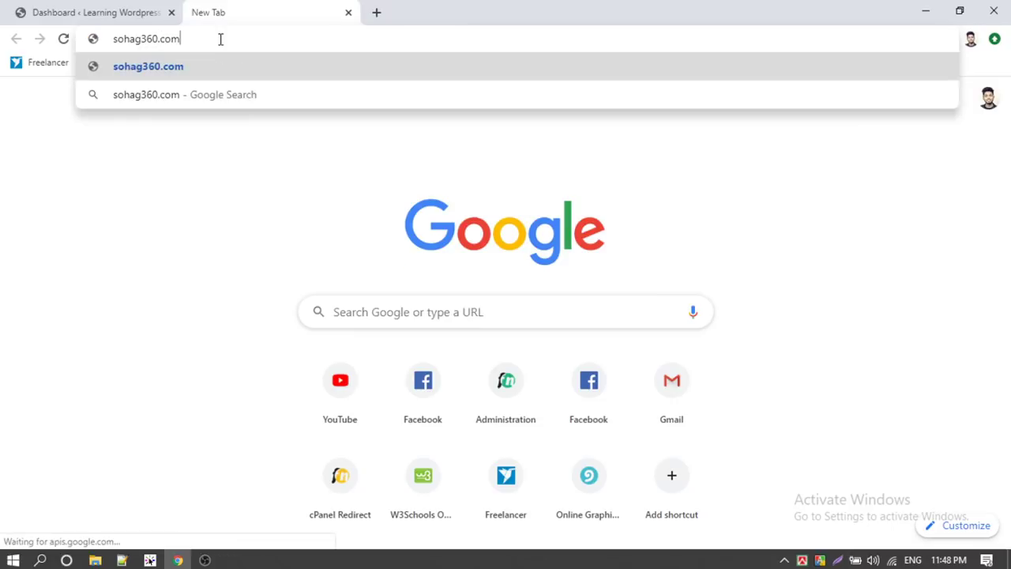
key(Return)
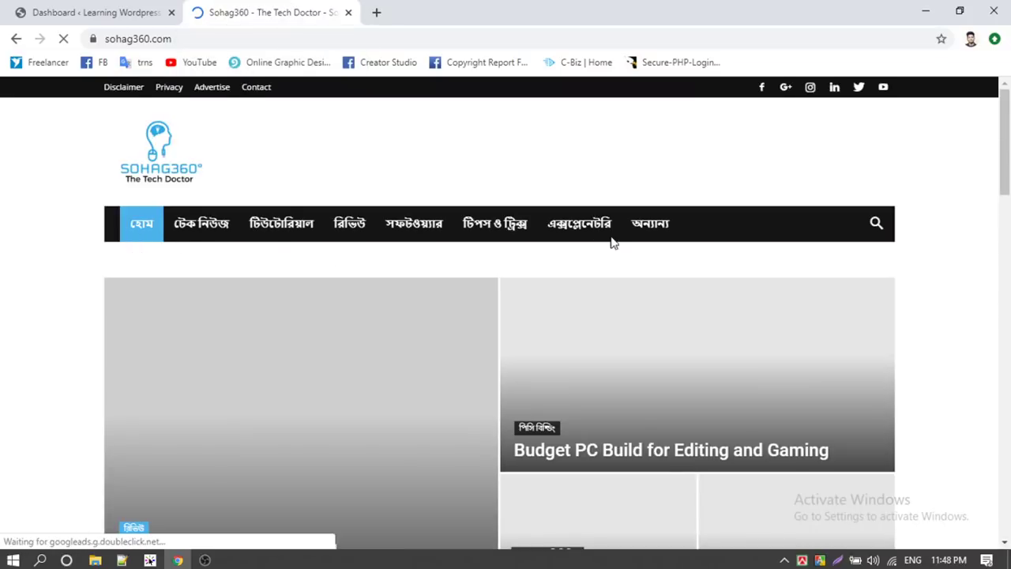
scroll(740, 224, down, 3)
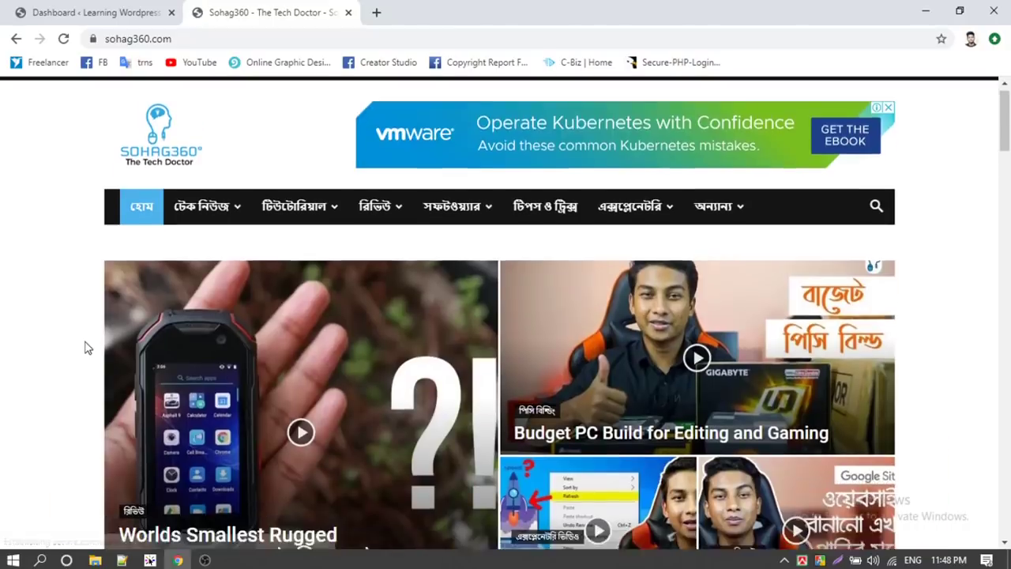
scroll(85, 347, down, 3)
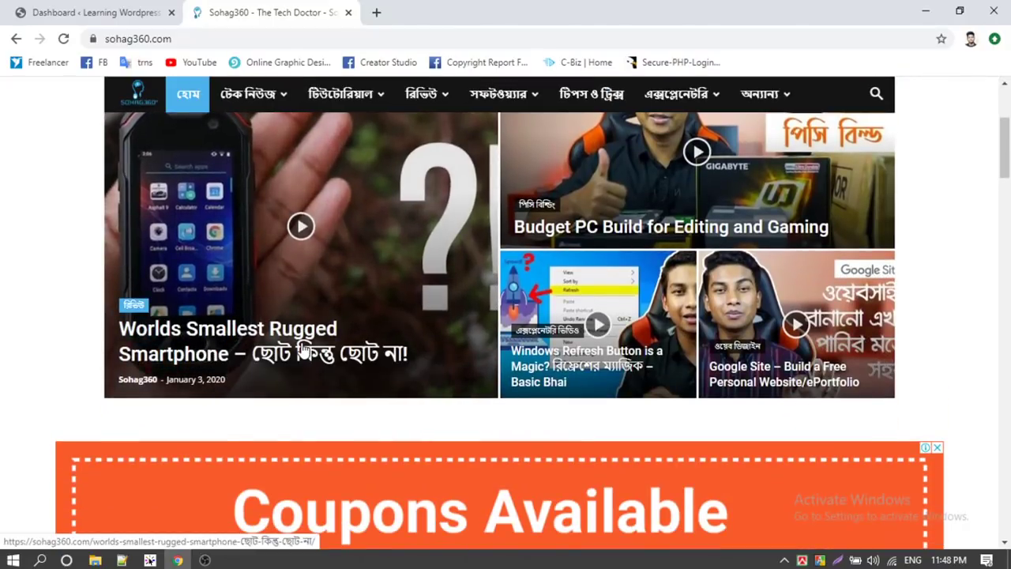
click(303, 348)
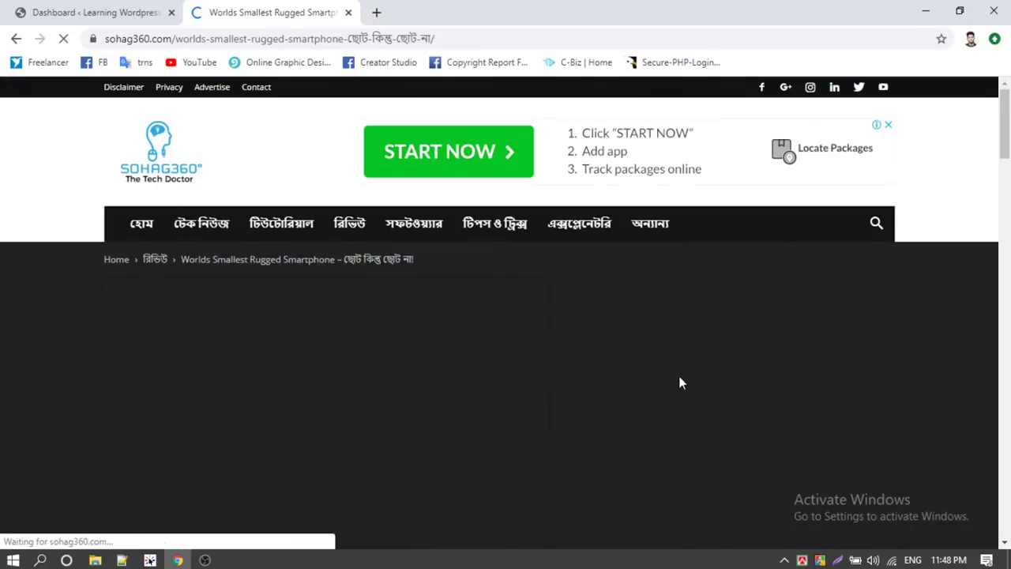
- Read the article, highlighting its web address and opening paragraphs
scroll(130, 326, down, 1)
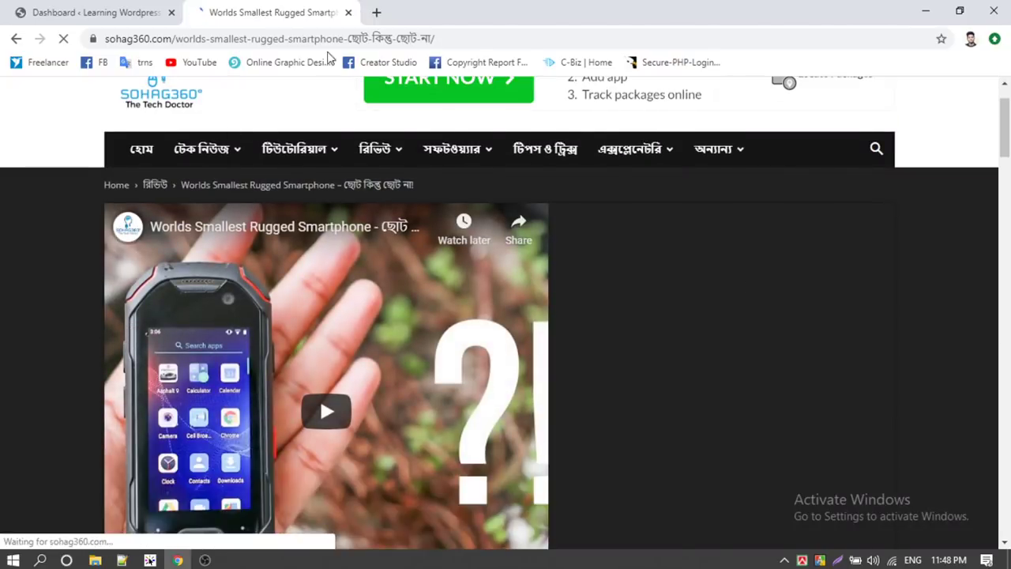
drag(478, 38, 97, 40)
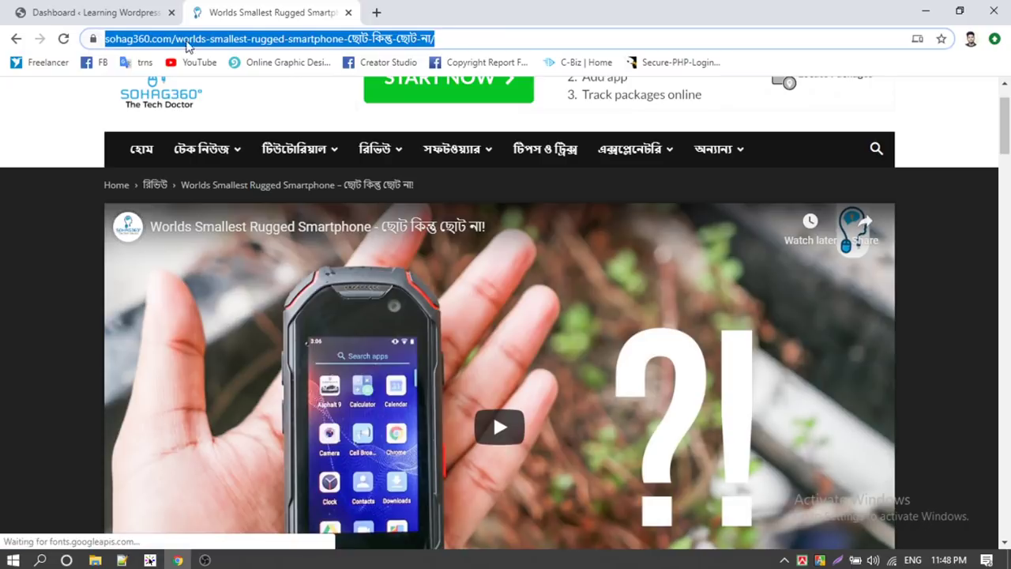
click(220, 39)
drag(486, 38, 90, 38)
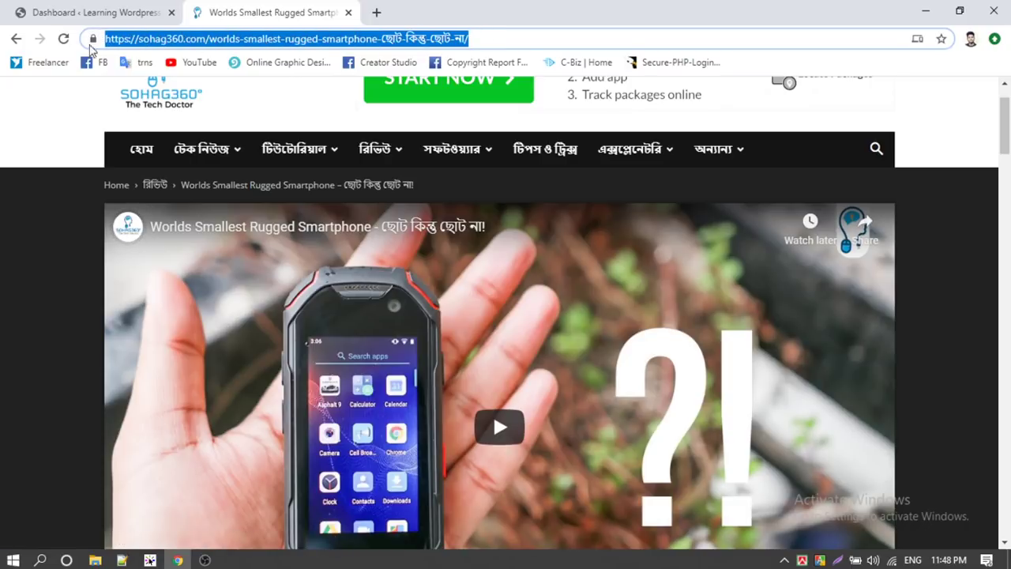
click(22, 263)
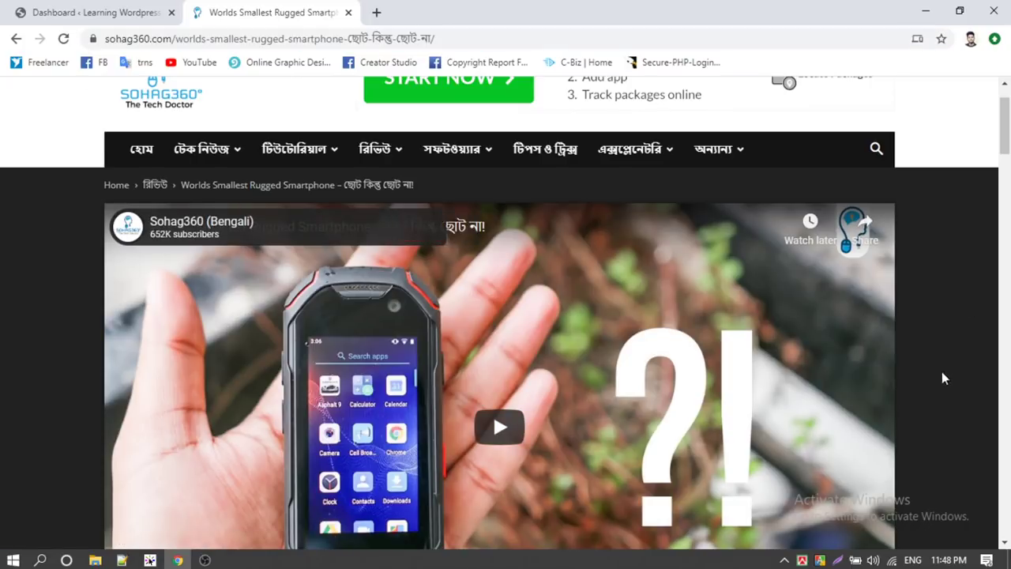
scroll(860, 350, down, 6)
scroll(699, 320, down, 2)
drag(104, 247, 237, 393)
click(195, 293)
drag(101, 94, 372, 147)
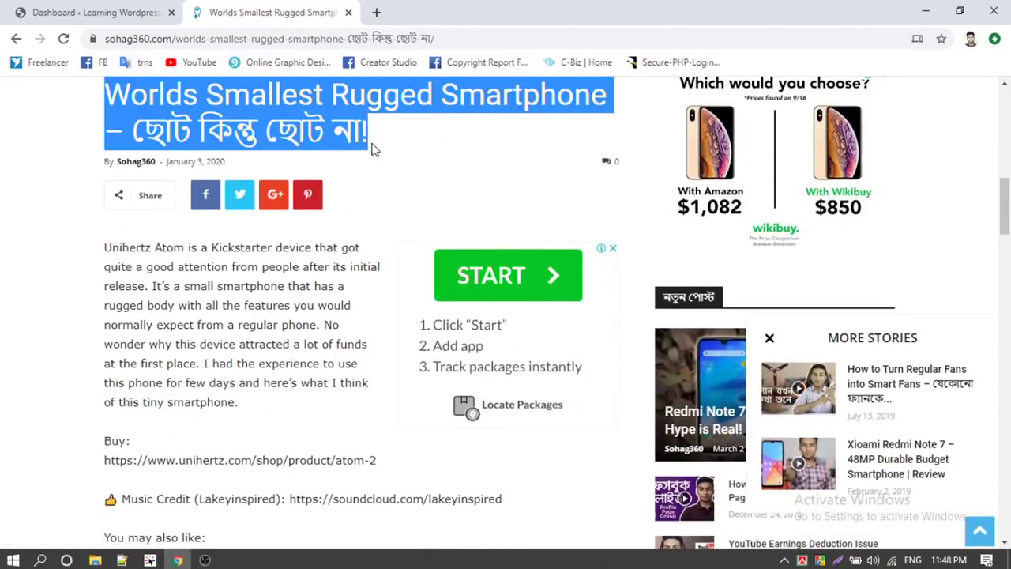
scroll(359, 282, up, 5)
scroll(359, 282, up, 1)
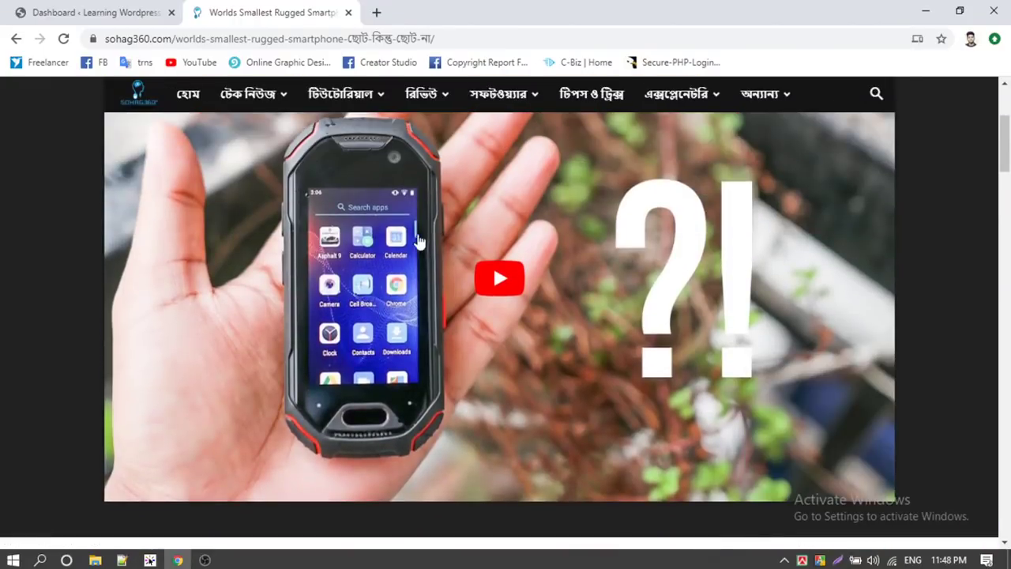
- Select and deselect the article title, then close the More Stories popup
scroll(417, 237, down, 6)
scroll(194, 284, down, 7)
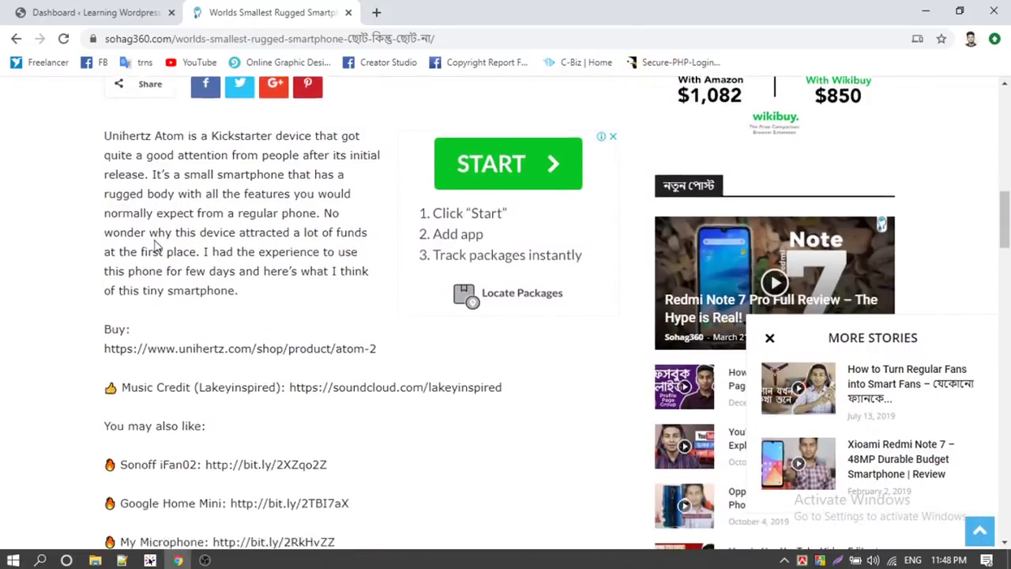
scroll(155, 246, down, 6)
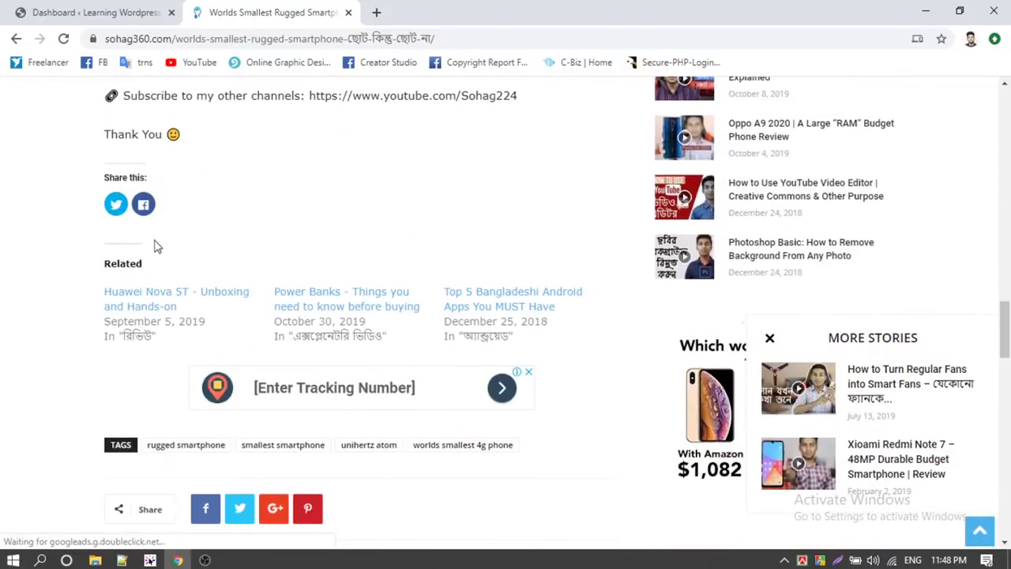
scroll(155, 246, down, 2)
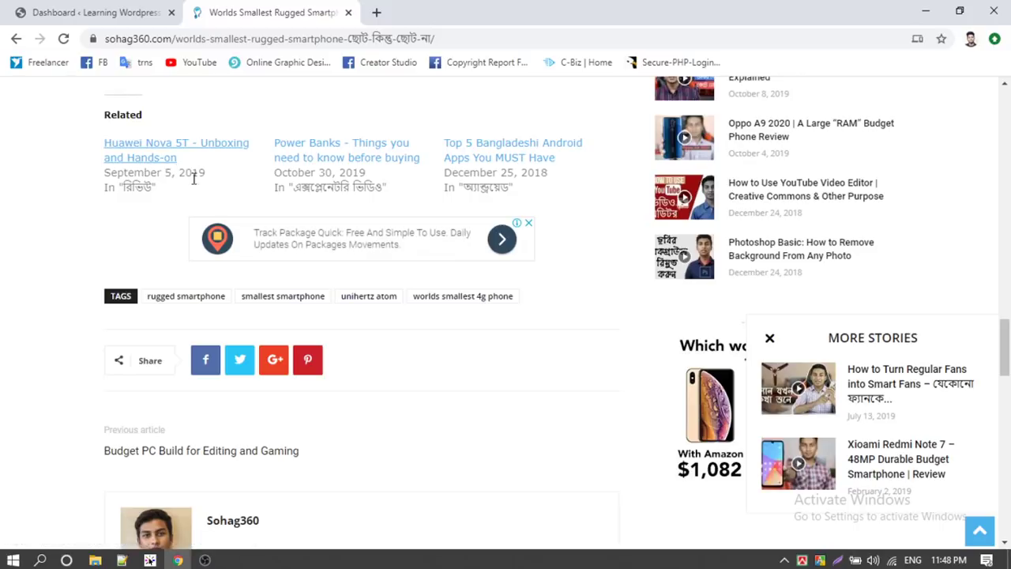
scroll(263, 222, up, 6)
scroll(263, 222, up, 15)
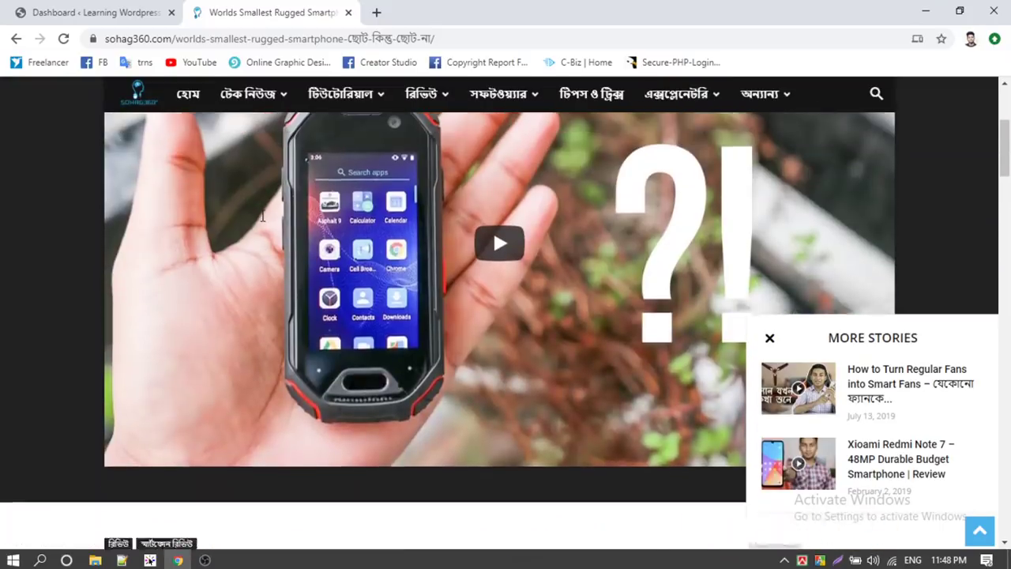
scroll(220, 296, down, 7)
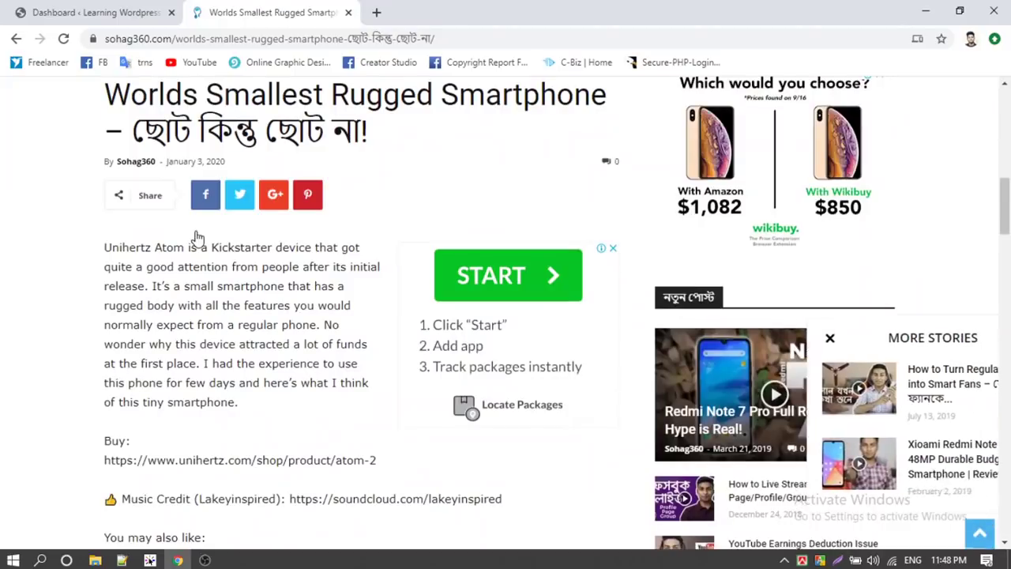
drag(109, 246, 267, 420)
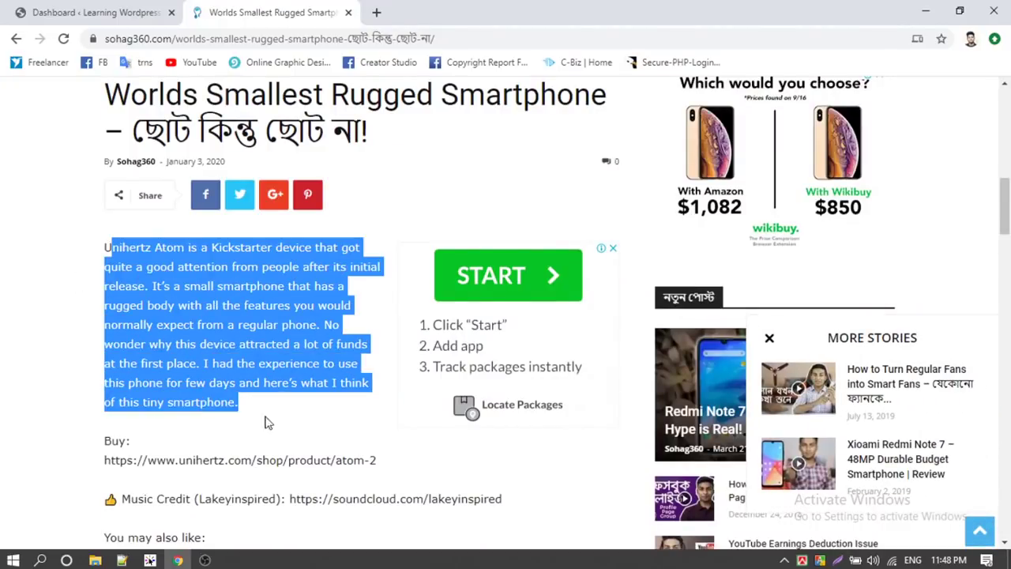
click(187, 304)
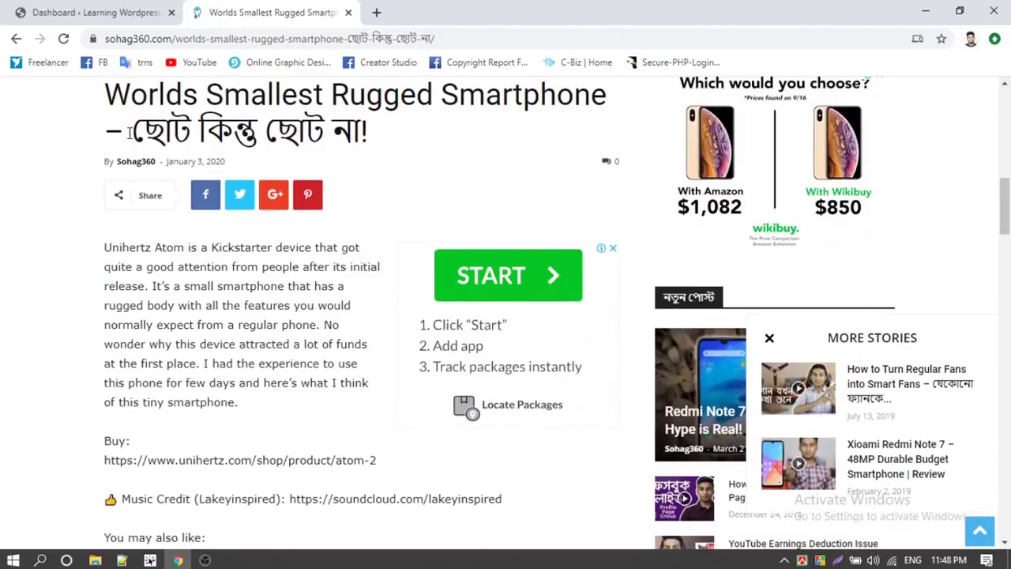
scroll(247, 171, up, 1)
drag(362, 206, 110, 165)
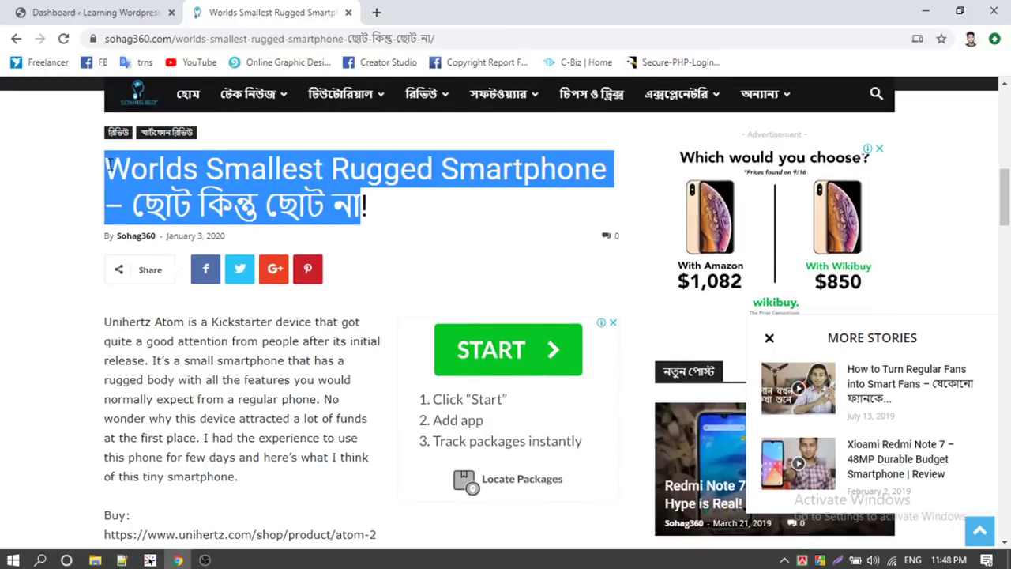
click(77, 285)
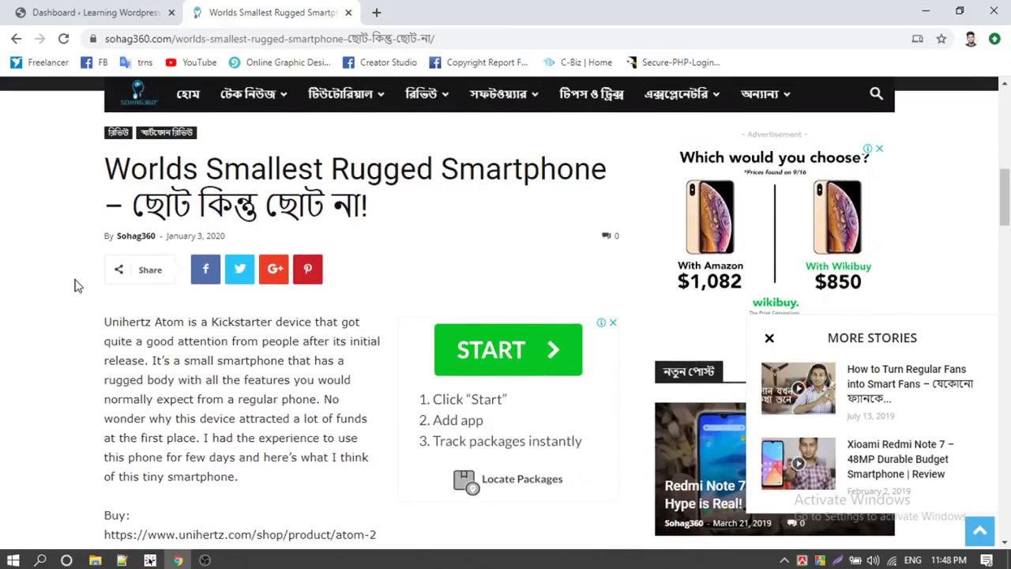
click(769, 337)
click(302, 40)
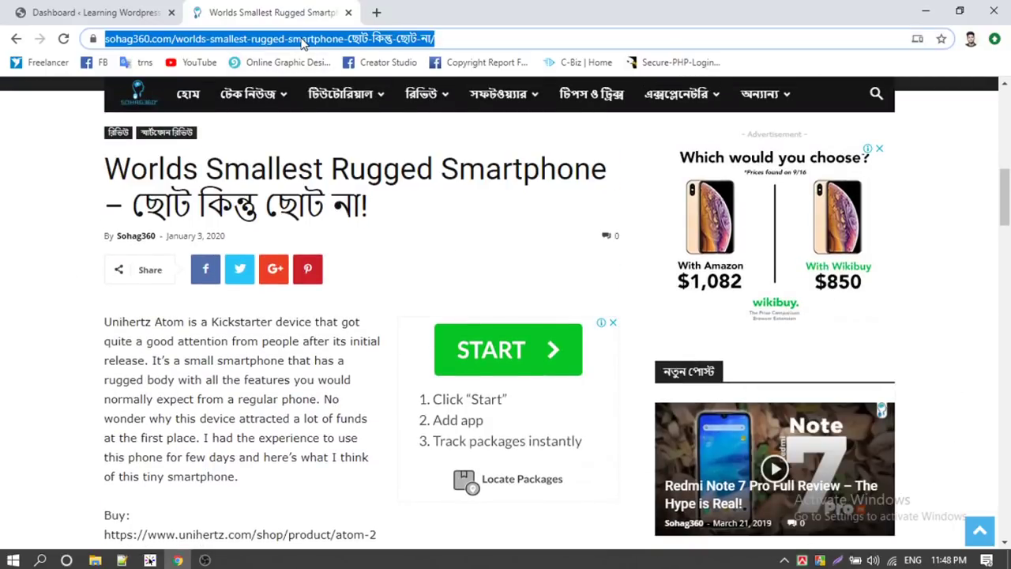
- Go to lekhaporabd.com and open the Masters final-year merit list post
text(lekh)
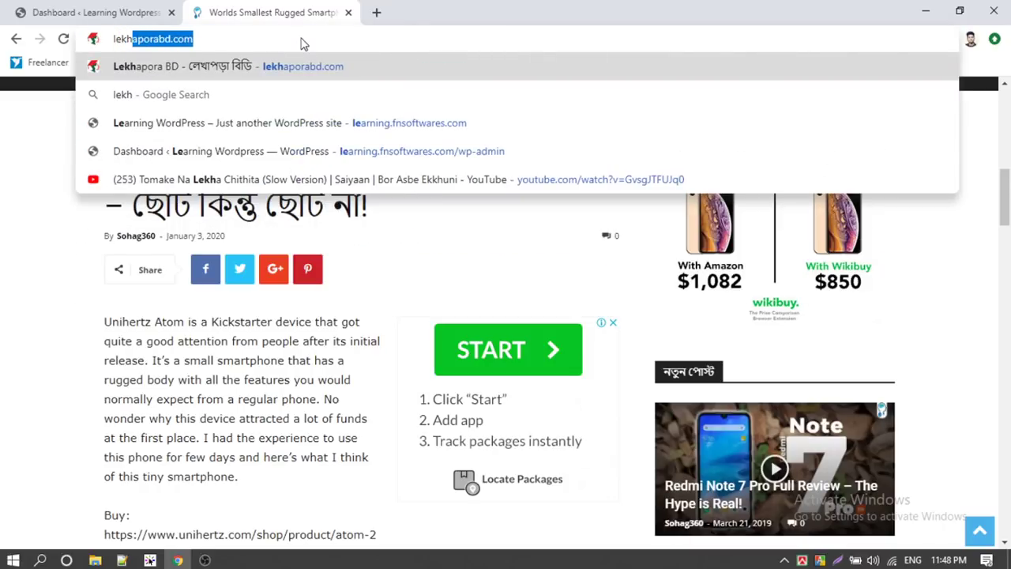
key(Return)
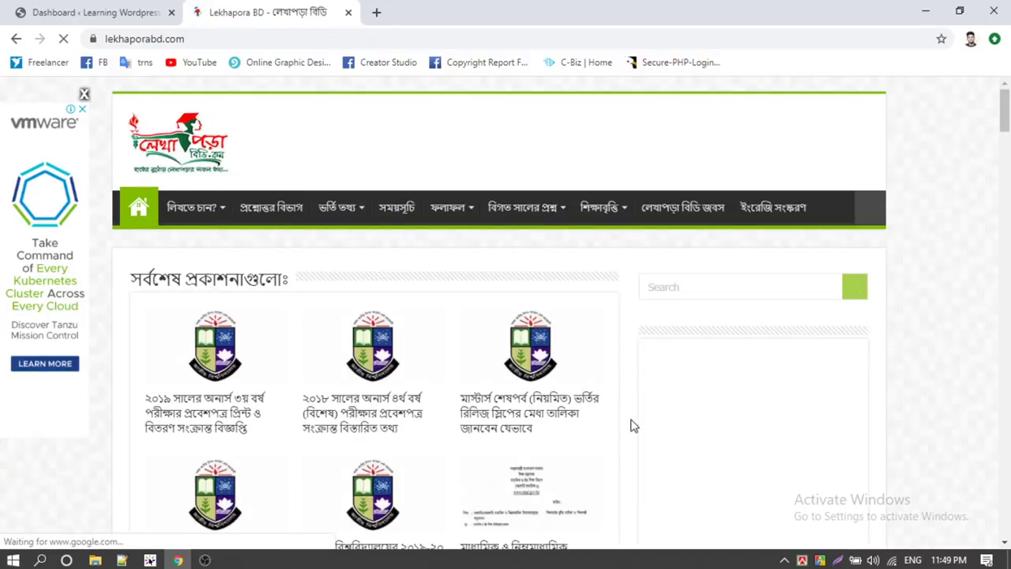
scroll(371, 304, down, 10)
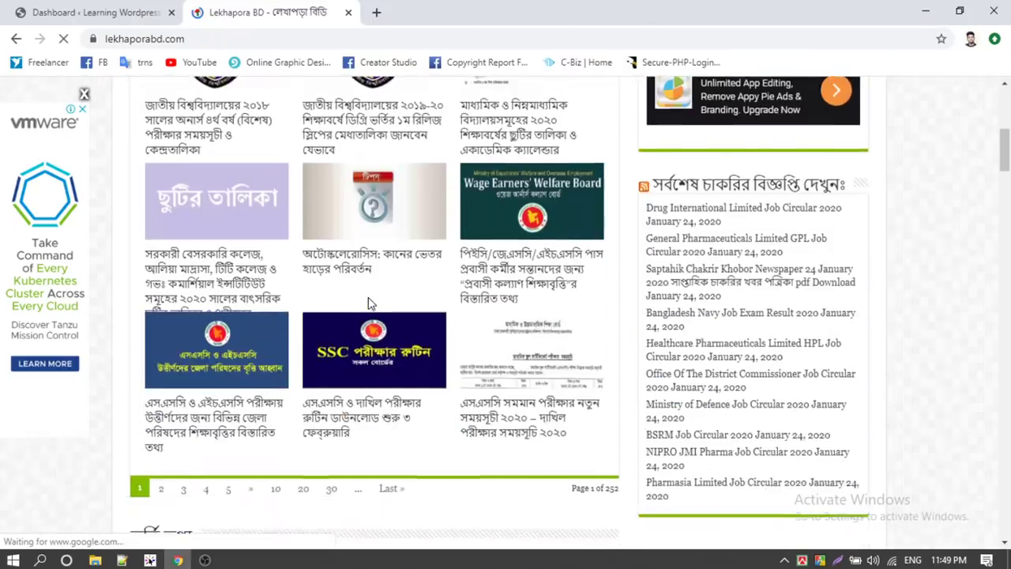
scroll(370, 304, down, 6)
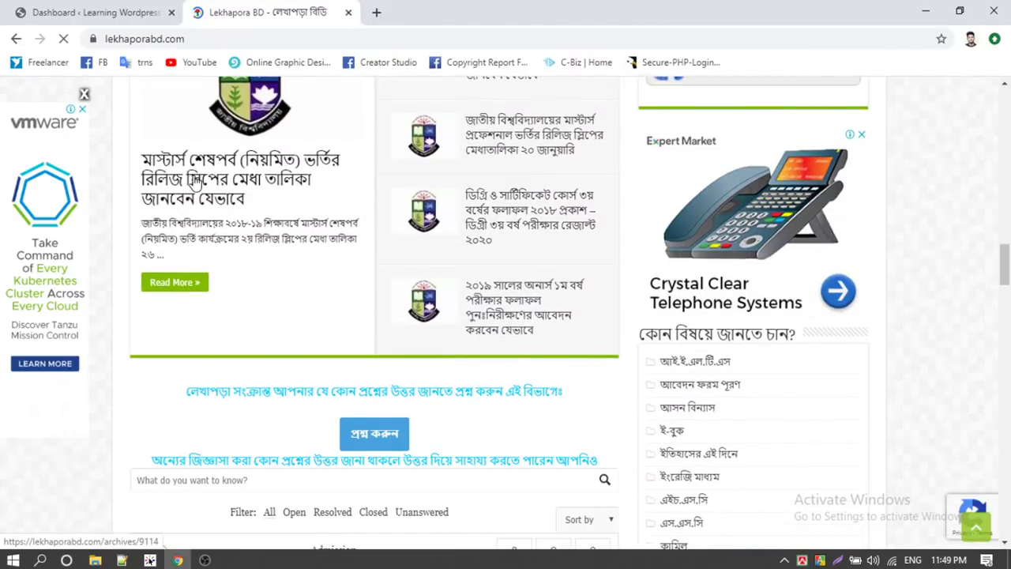
click(189, 180)
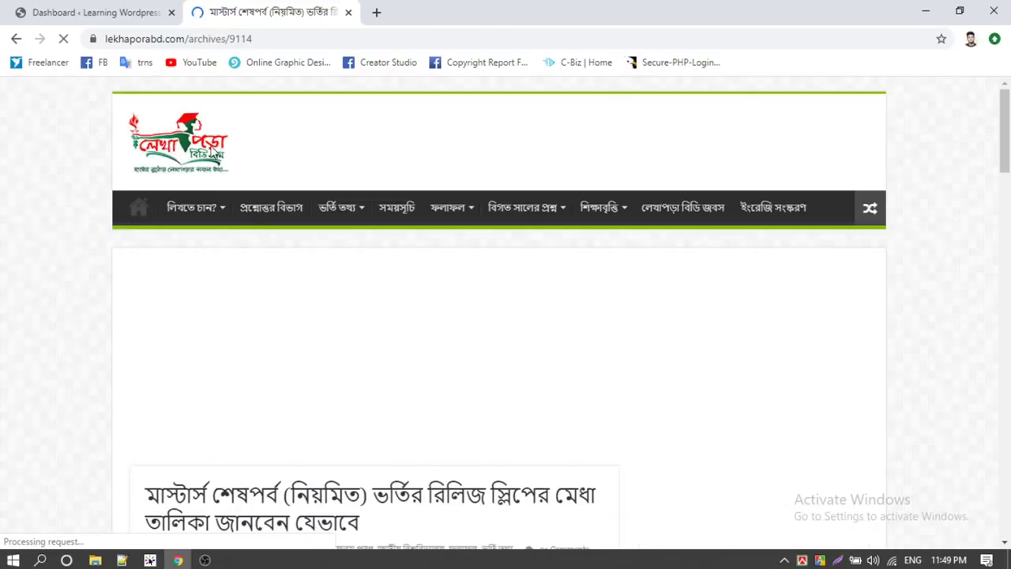
- Select the post's web address and title text while reading its top
click(300, 37)
drag(300, 37, 75, 42)
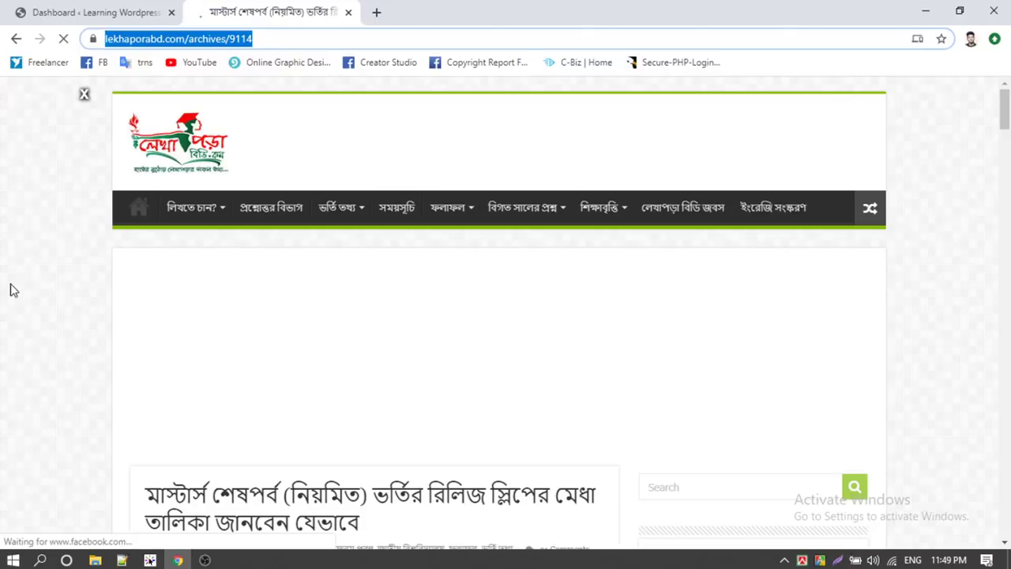
scroll(10, 289, down, 10)
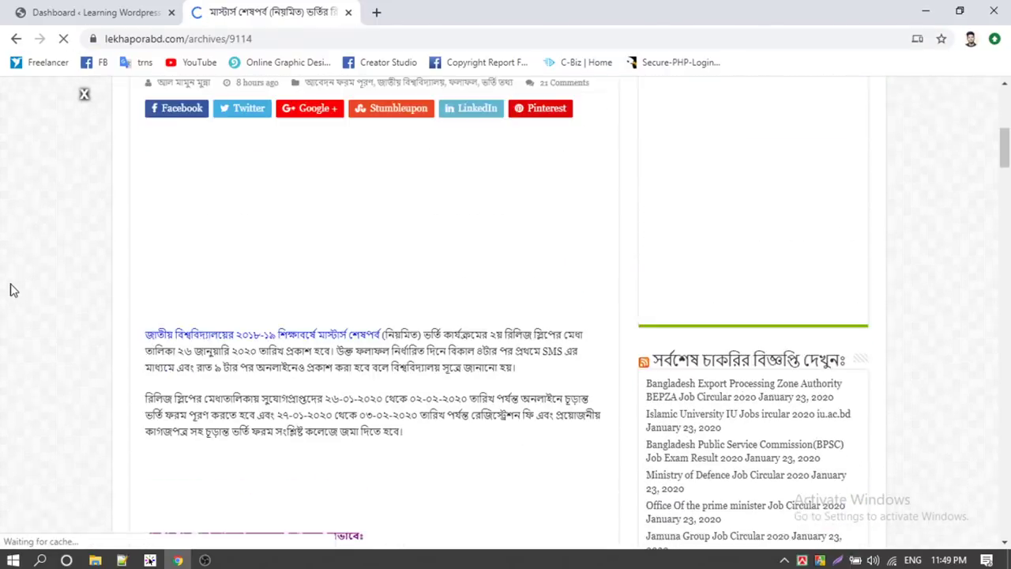
scroll(11, 290, up, 2)
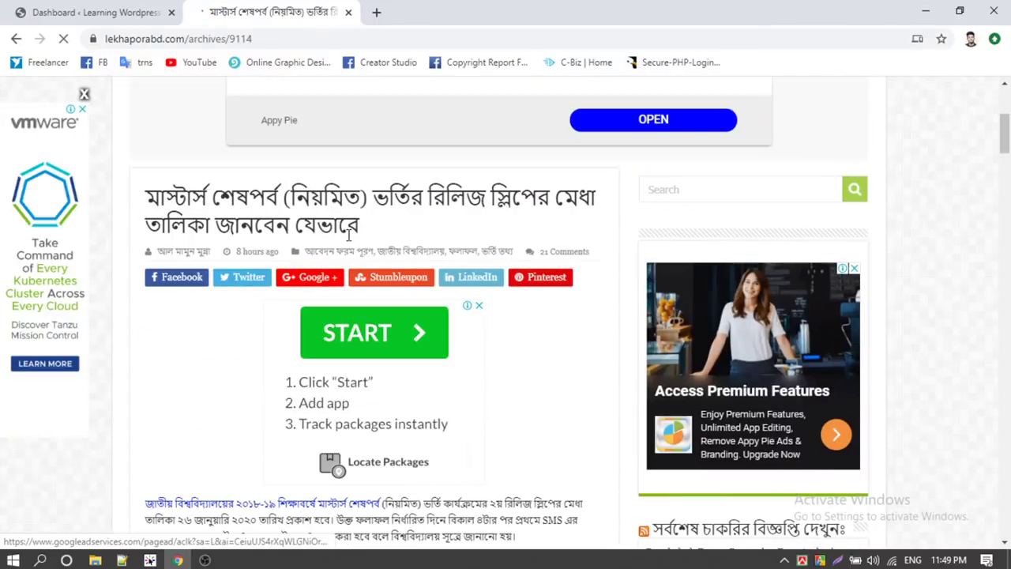
drag(150, 197, 325, 220)
click(305, 219)
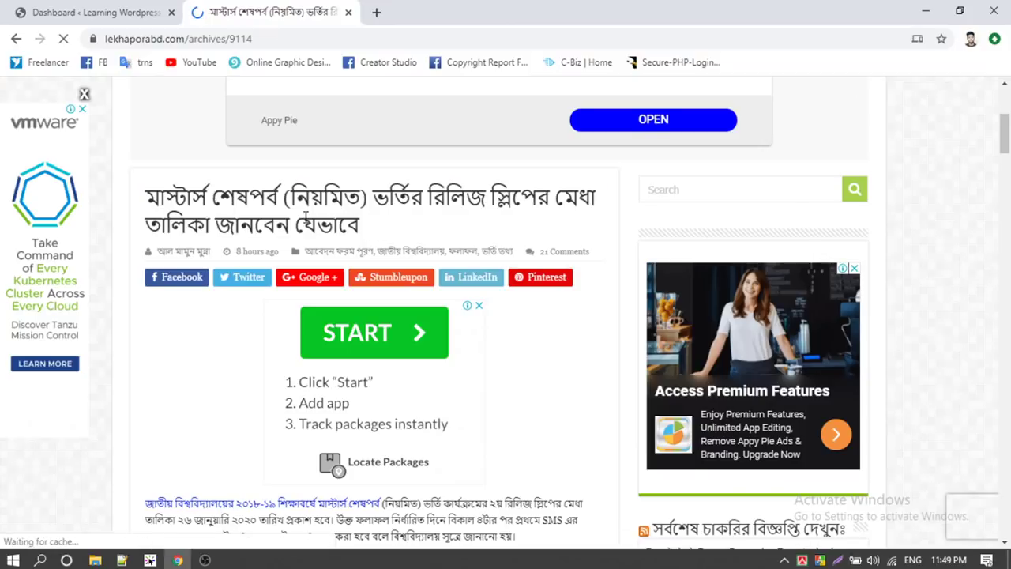
scroll(306, 219, down, 10)
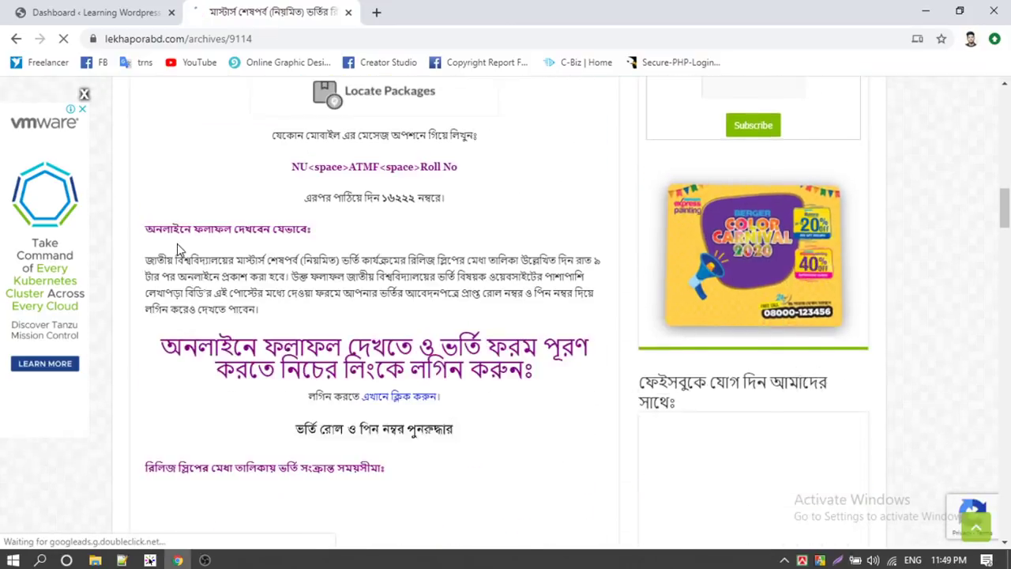
scroll(178, 244, up, 10)
scroll(251, 323, down, 3)
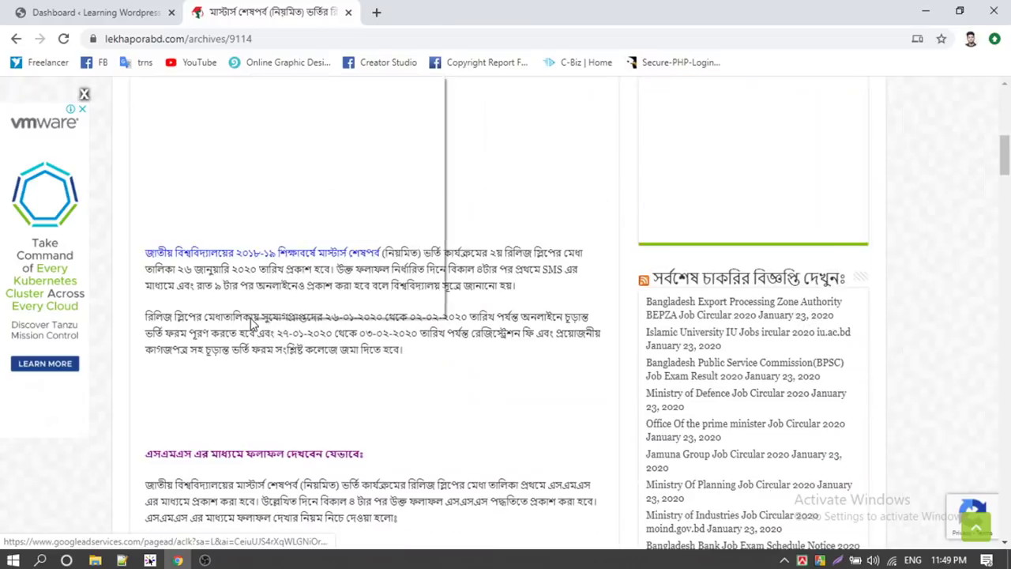
- Scroll through the rest of the post, highlighting the author box text
right_click(251, 322)
click(224, 312)
scroll(224, 312, up, 10)
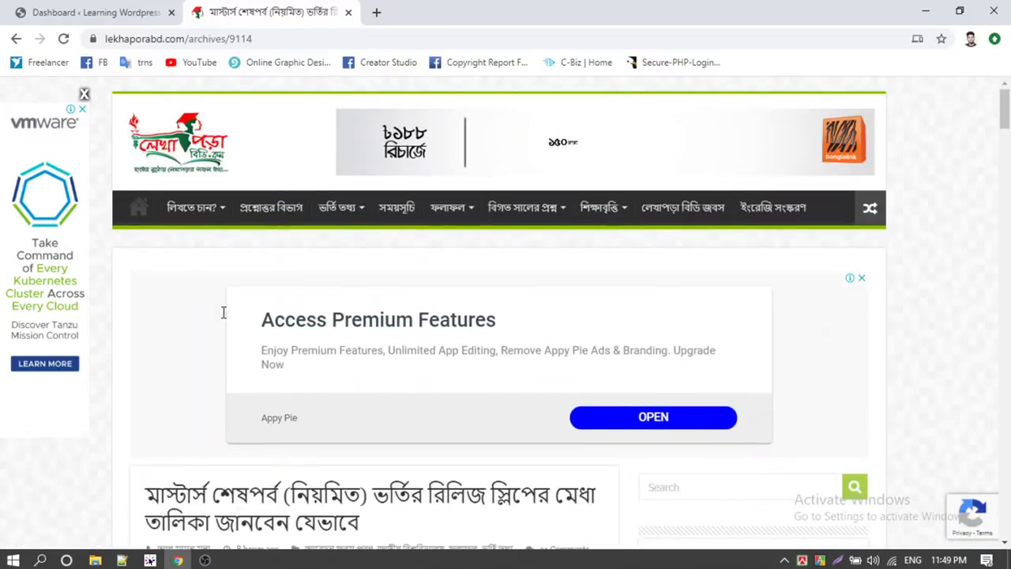
scroll(223, 312, down, 10)
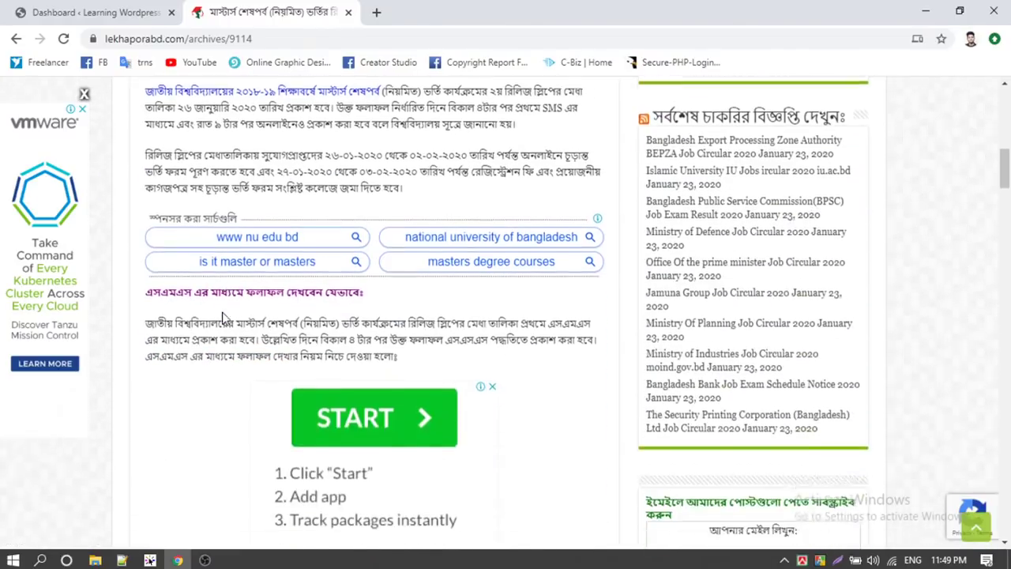
scroll(224, 316, down, 15)
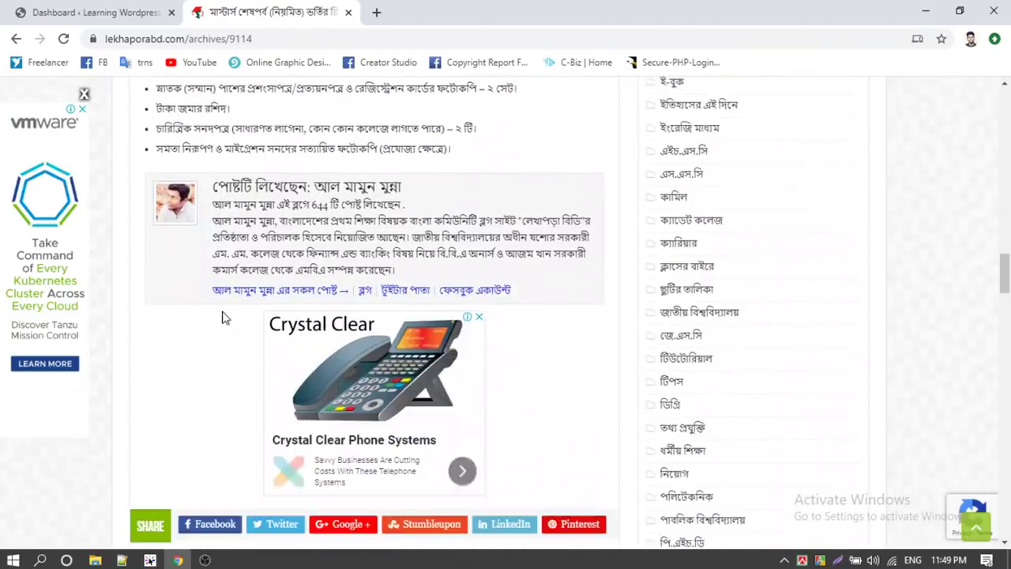
scroll(225, 340, down, 1)
scroll(205, 175, up, 3)
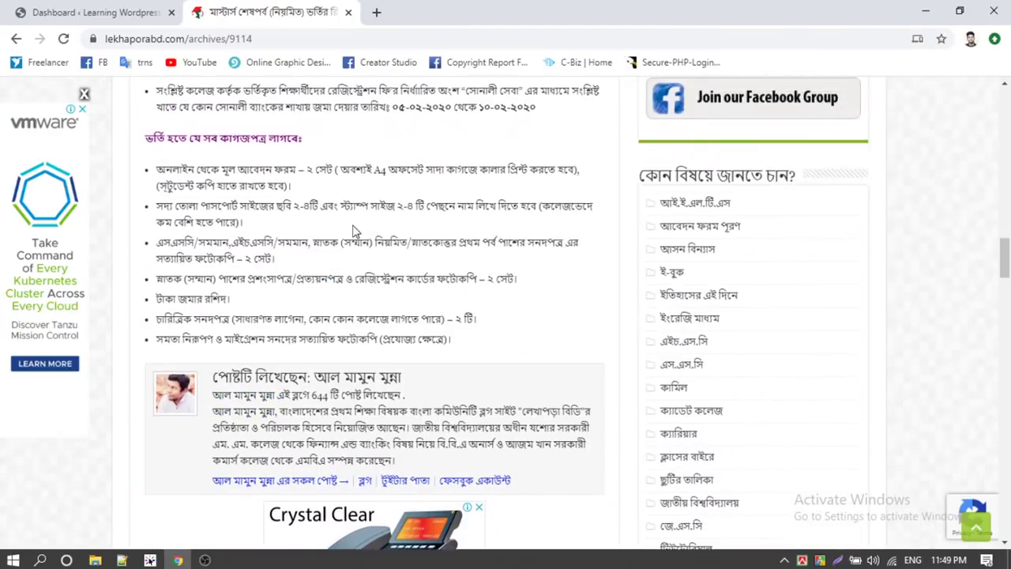
drag(213, 384, 317, 432)
click(317, 430)
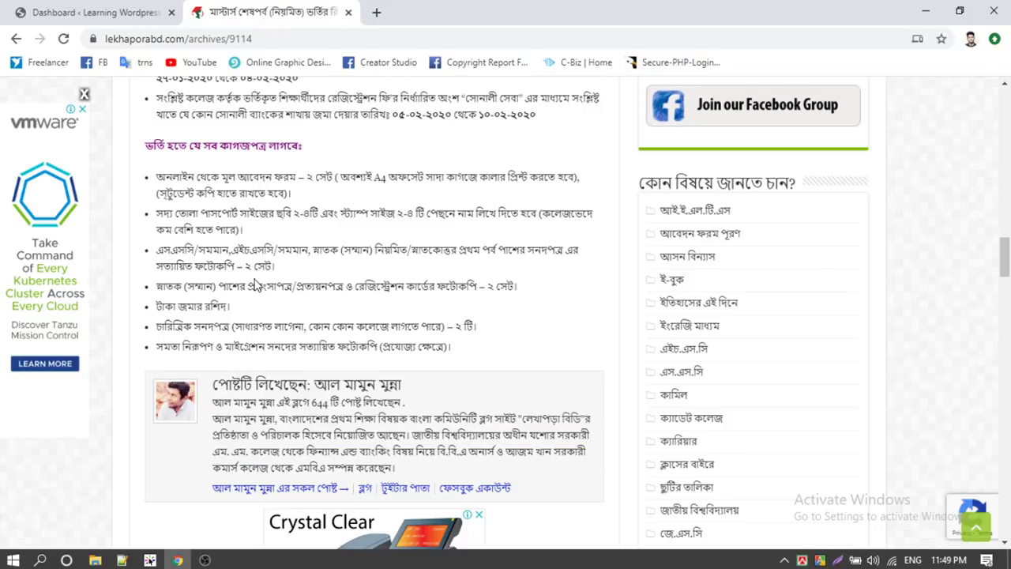
scroll(255, 285, up, 20)
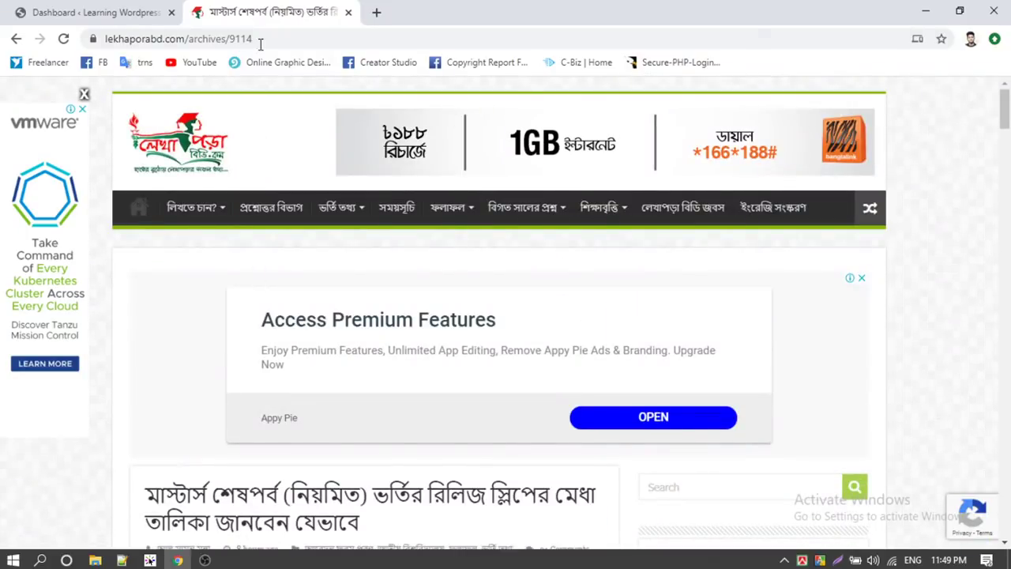
- Load prothomalo.com and close the full-screen Lifebuoy advertisement
click(255, 38)
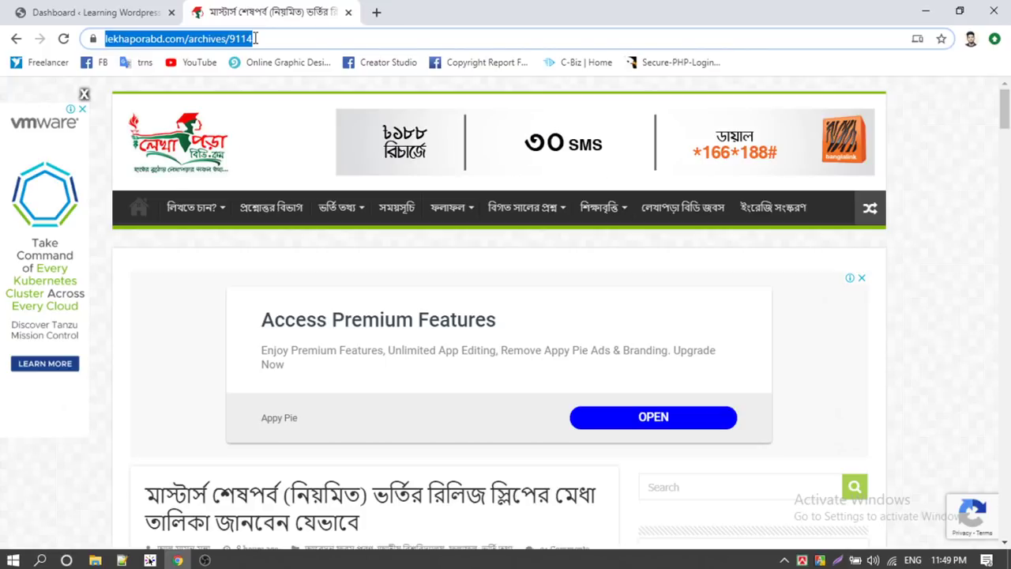
text(pro)
key(Return)
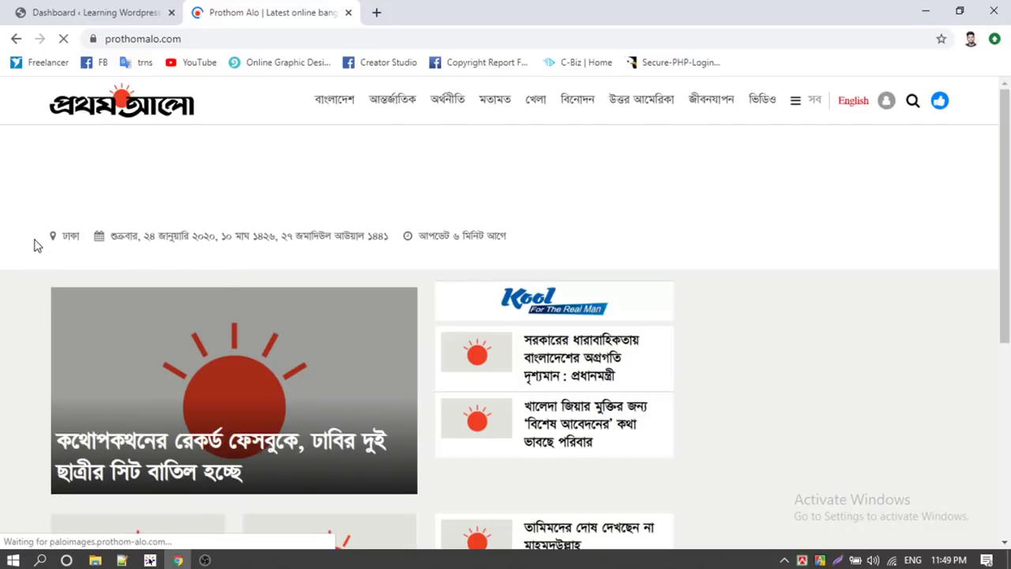
scroll(34, 245, down, 2)
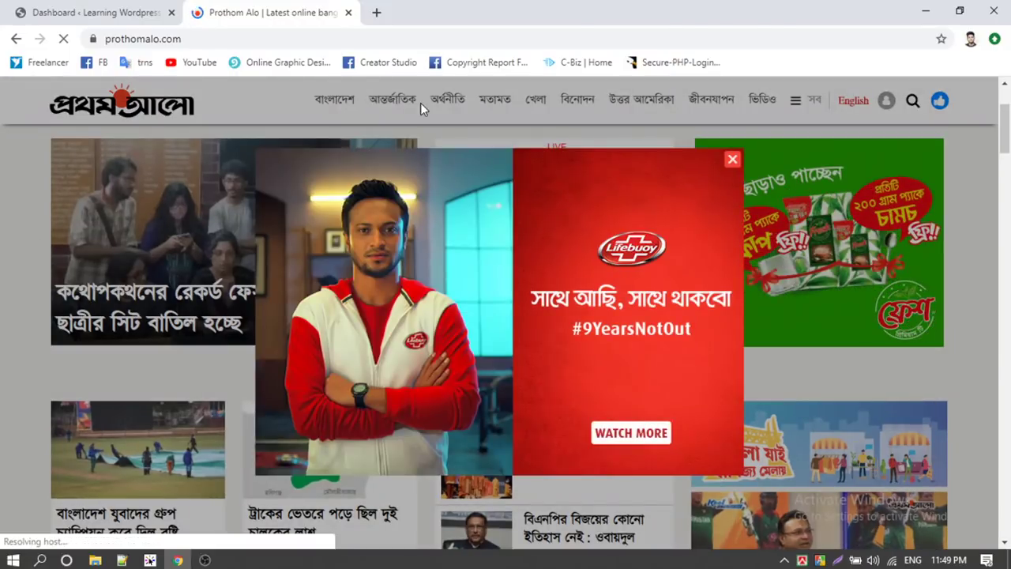
click(731, 161)
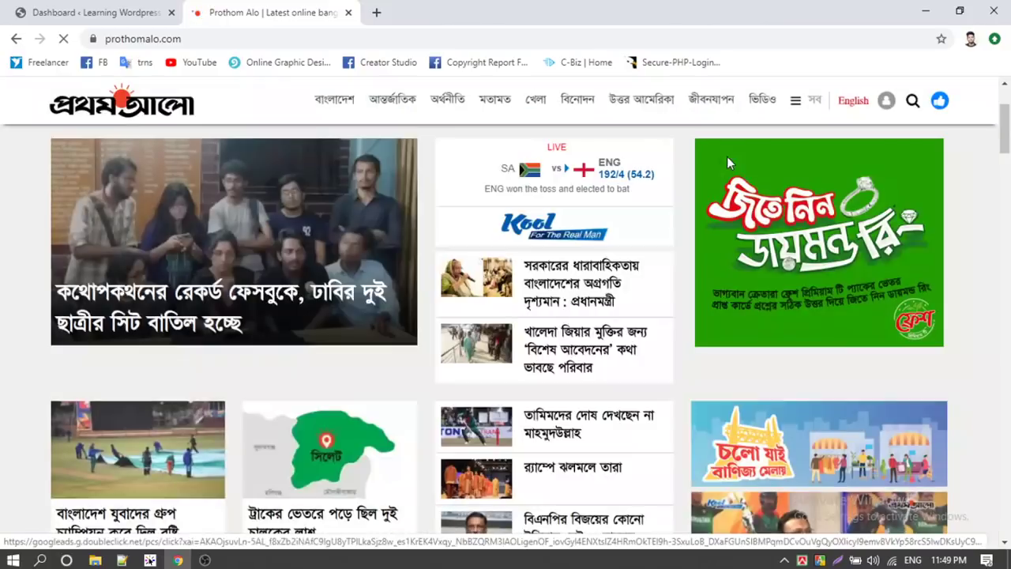
click(180, 297)
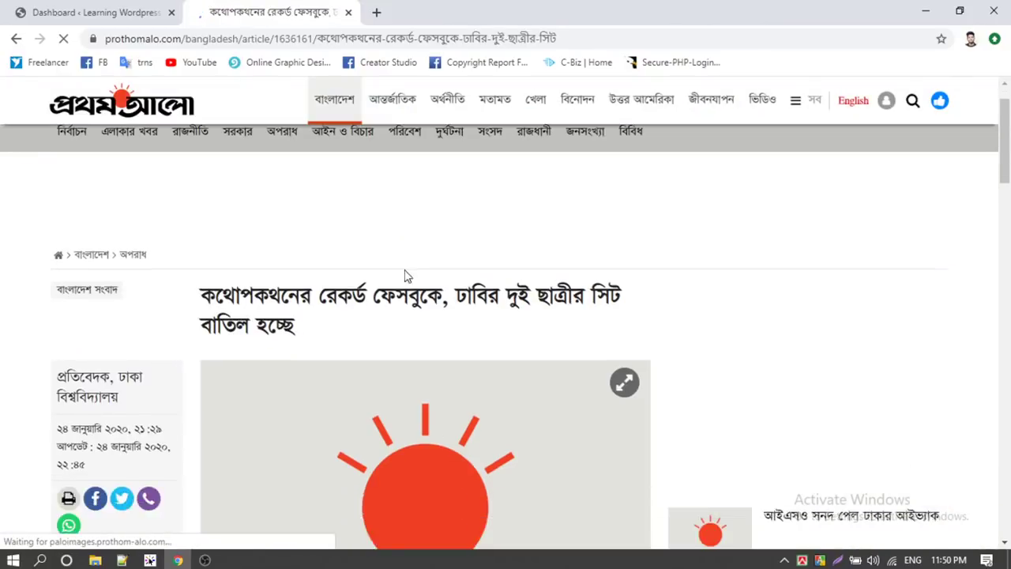
triple_click(206, 283)
click(354, 293)
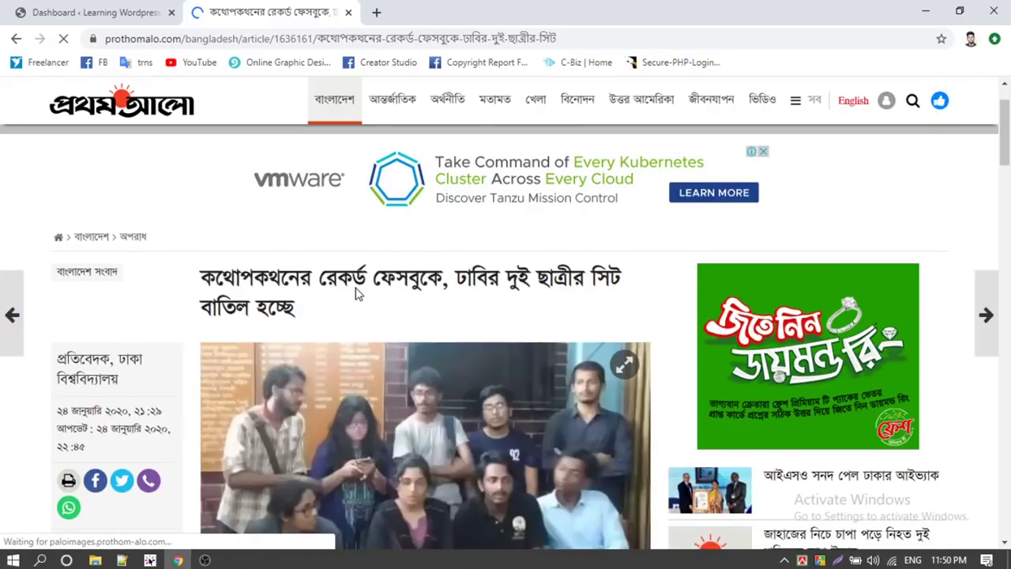
scroll(332, 300, down, 5)
drag(204, 237, 353, 479)
scroll(360, 387, up, 7)
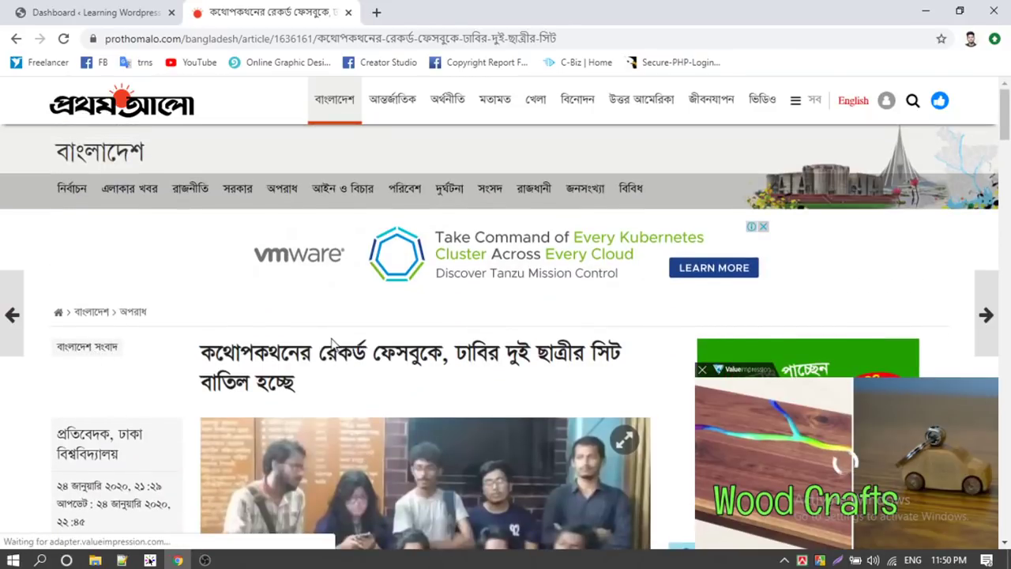
scroll(83, 355, down, 2)
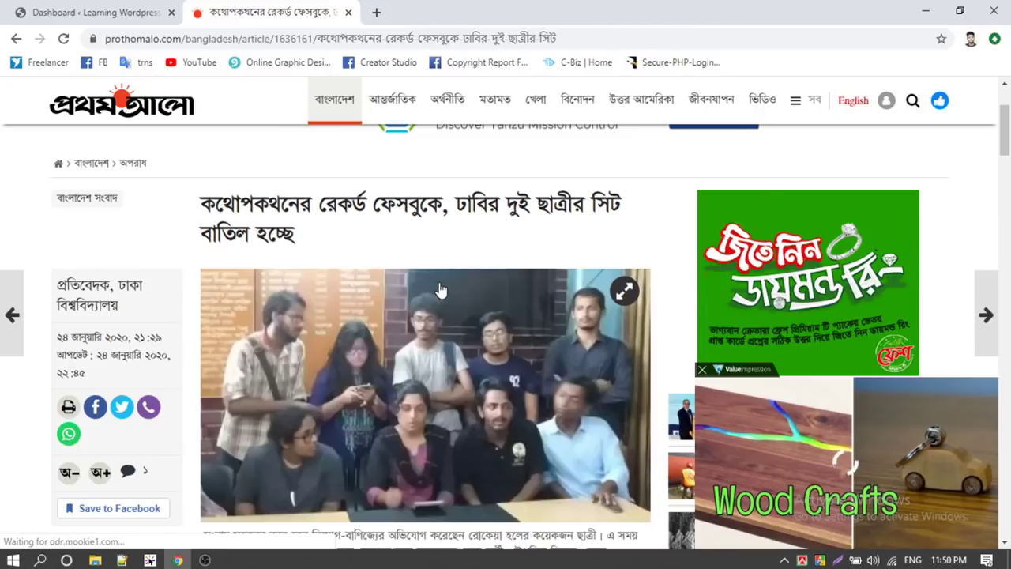
scroll(441, 291, down, 15)
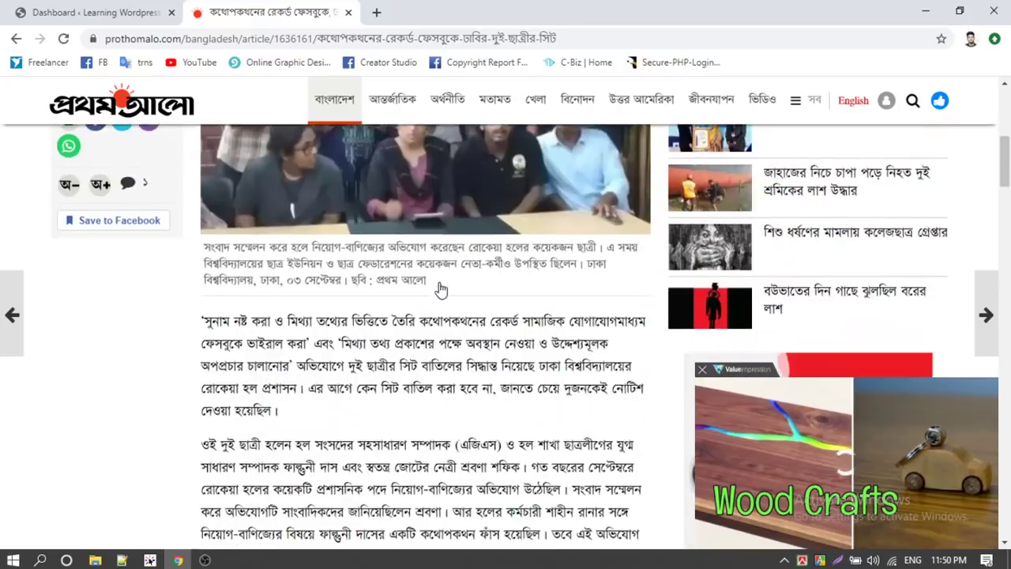
scroll(440, 290, down, 8)
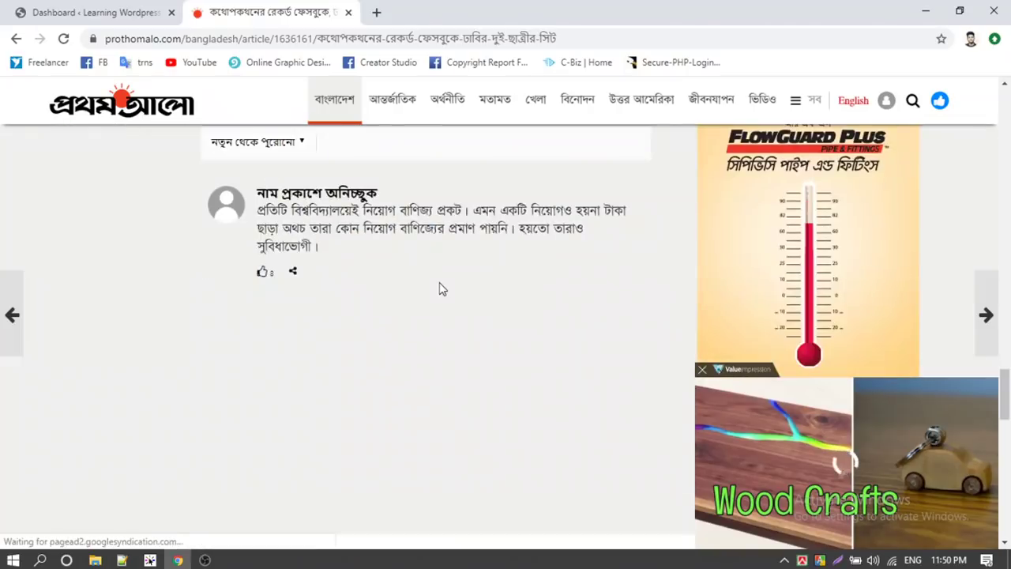
scroll(440, 291, up, 4)
scroll(443, 289, down, 3)
scroll(442, 289, down, 4)
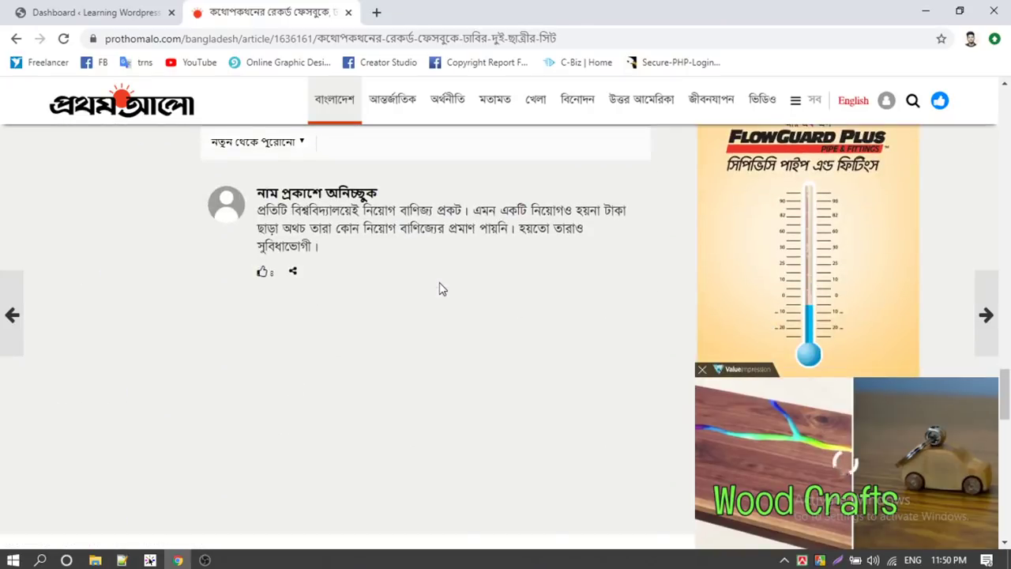
scroll(440, 288, up, 6)
scroll(441, 291, up, 2)
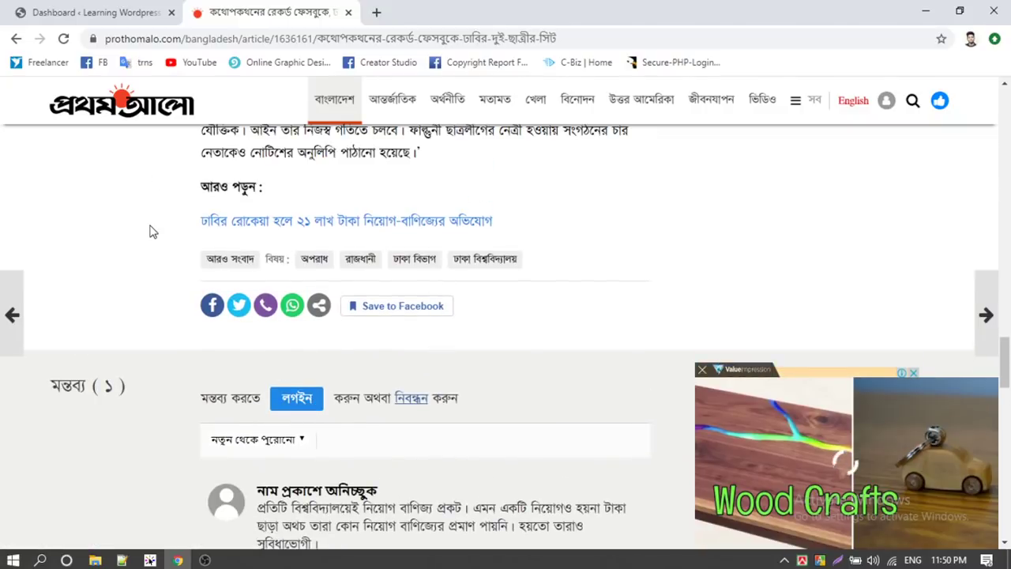
scroll(103, 226, up, 20)
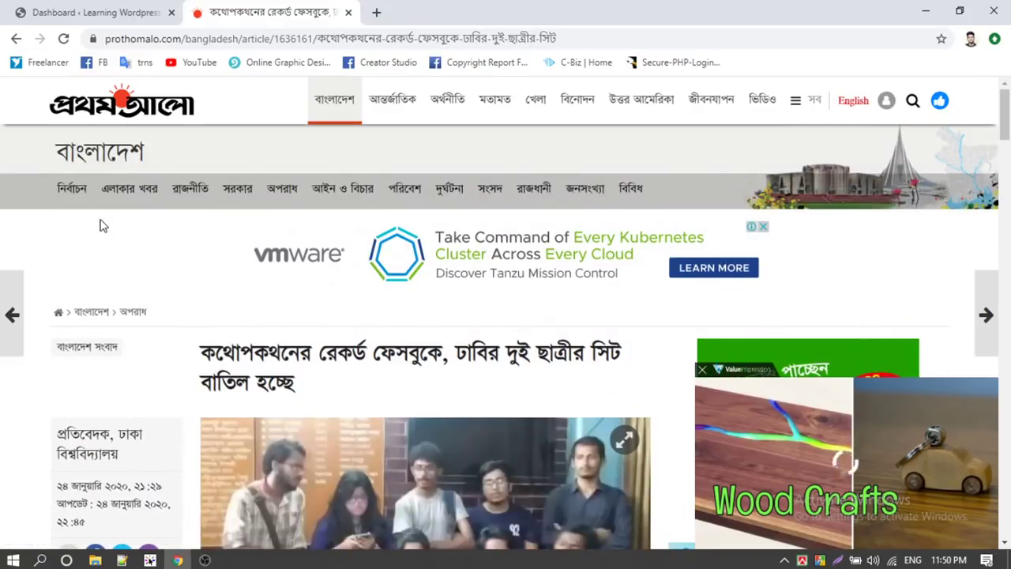
- Close the Prothom Alo tab and open Posts > Add New in a separate tab
click(349, 12)
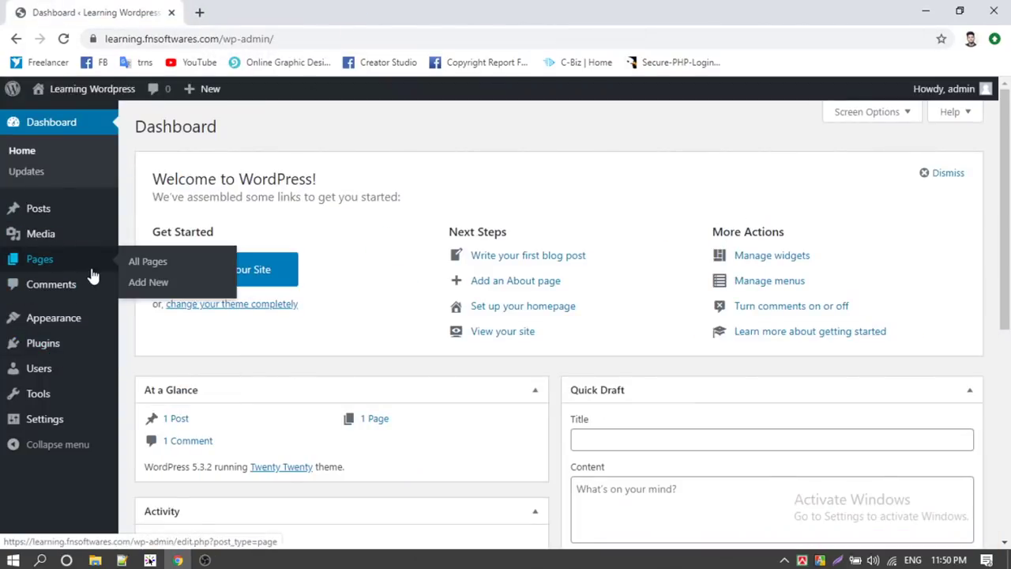
mouse_move(109, 219)
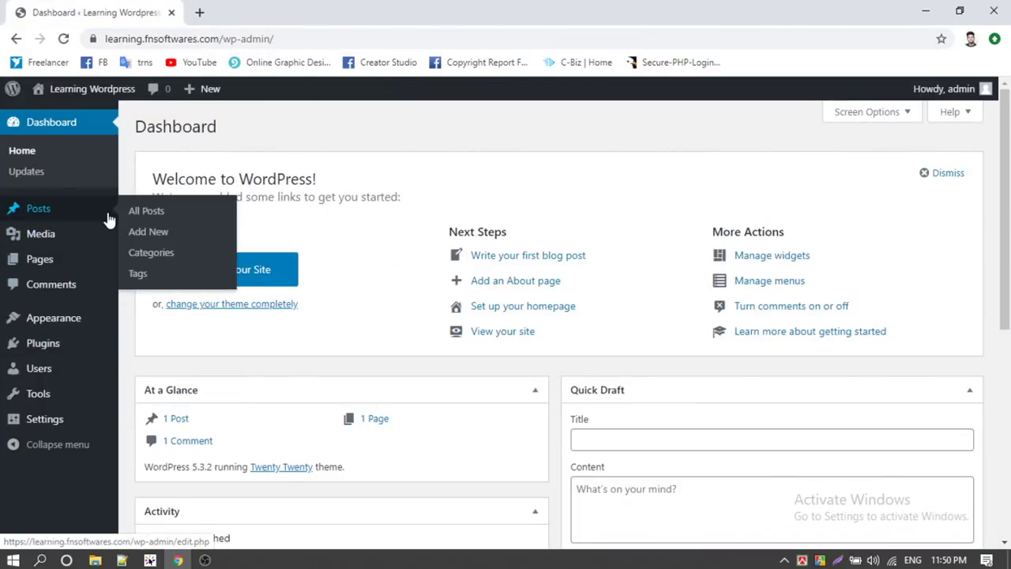
right_click(143, 234)
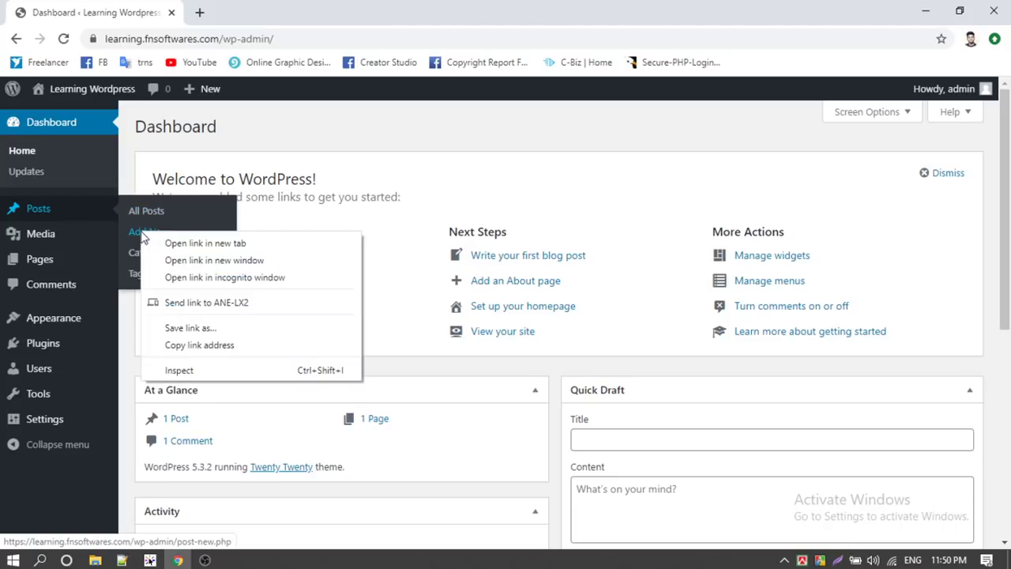
click(169, 243)
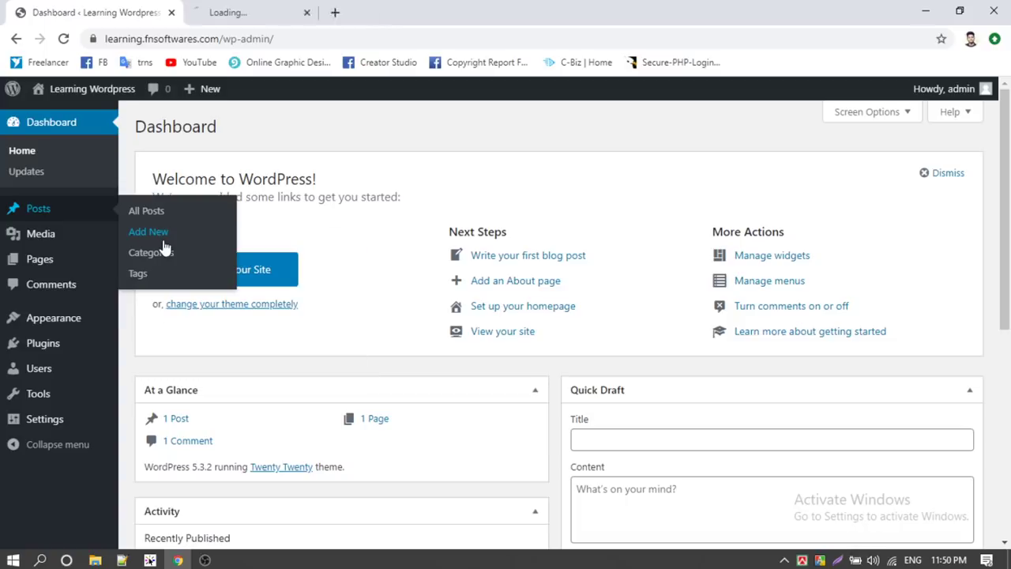
click(266, 13)
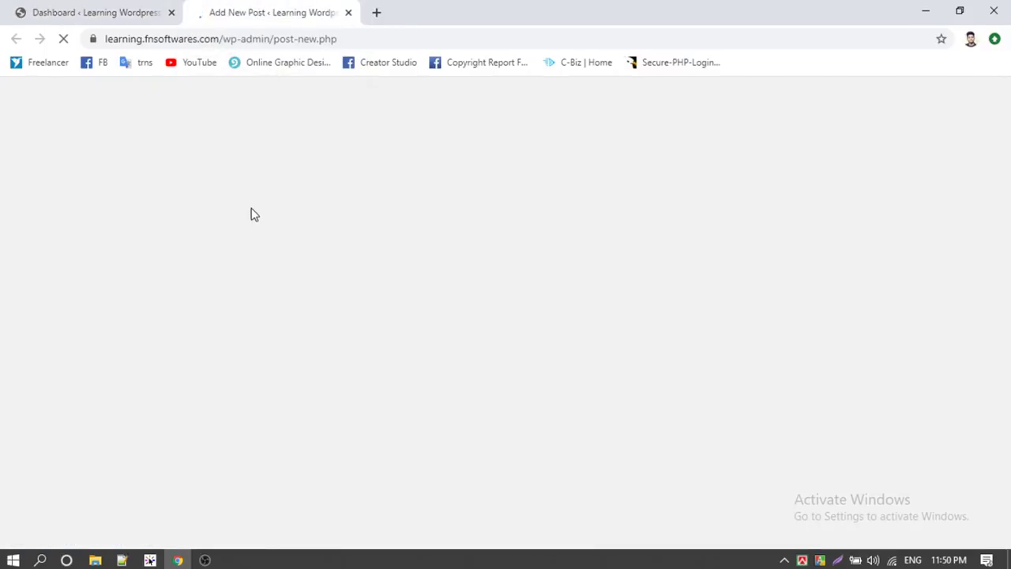
click(110, 12)
click(277, 16)
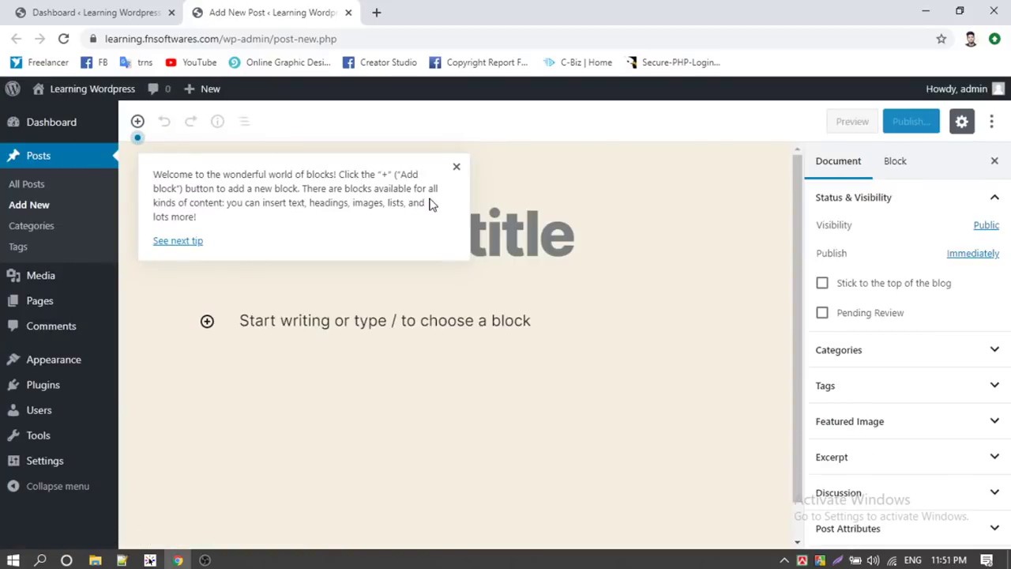
- Type the title 'ফ্রিল্যান্সিংঃ ইন্টারনেট থেকে আয়', fixing the visarga spacing
click(461, 169)
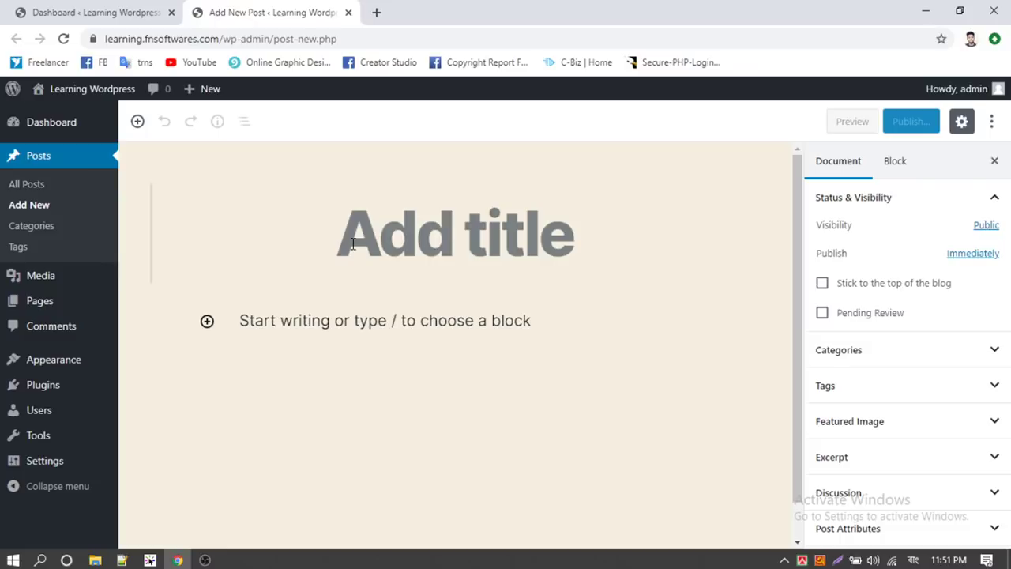
text(ফ)
key(BackSpace)
text(ফ্রিল)
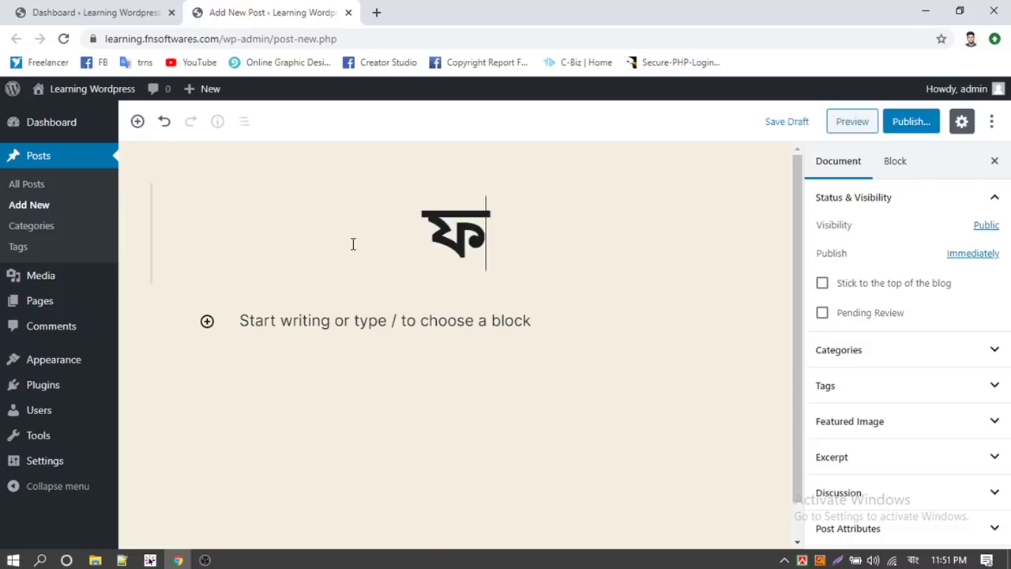
text(্যান্সিং)
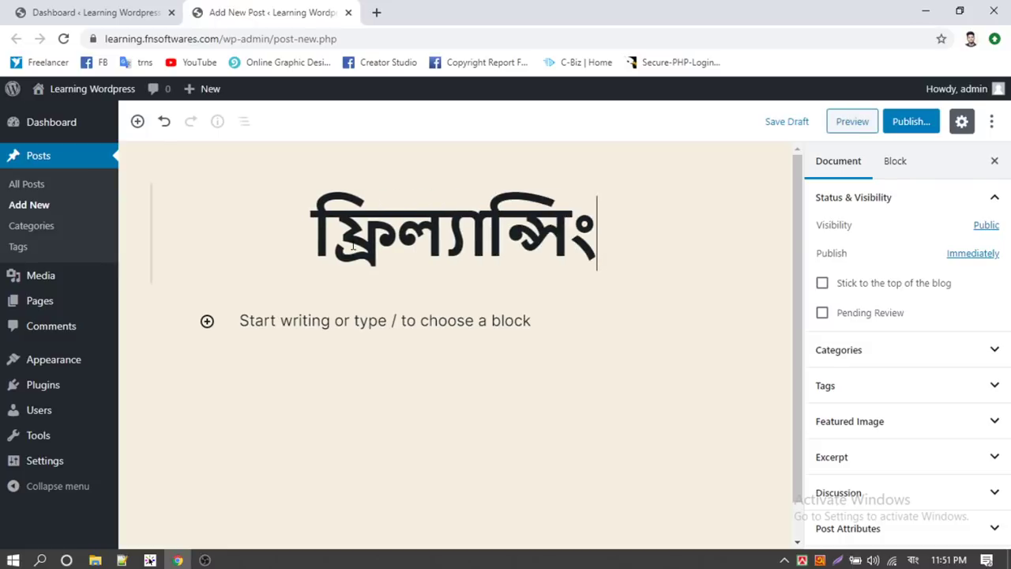
text(ঃ)
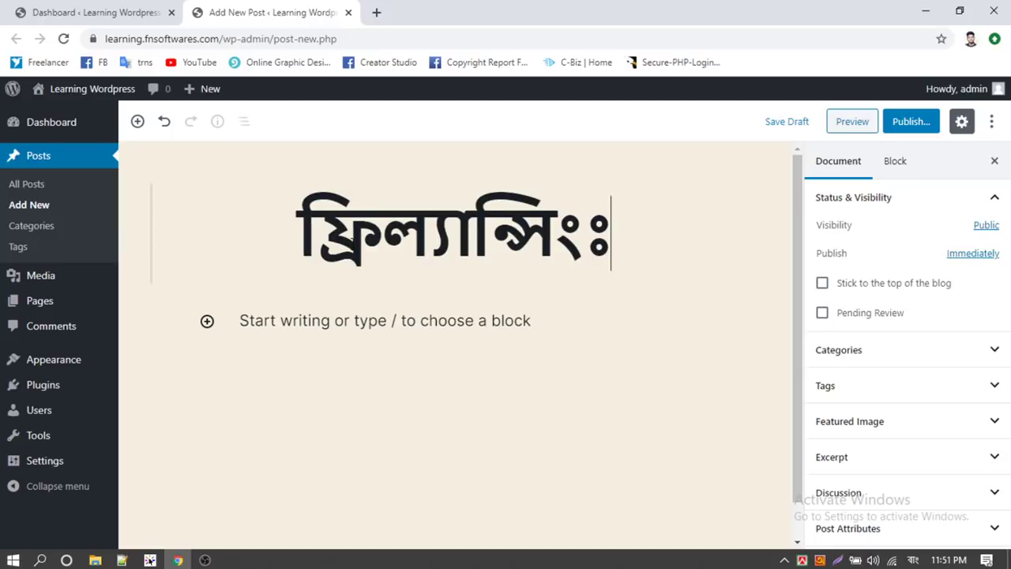
key(BackSpace)
key(BackSpace)
text(ঃ)
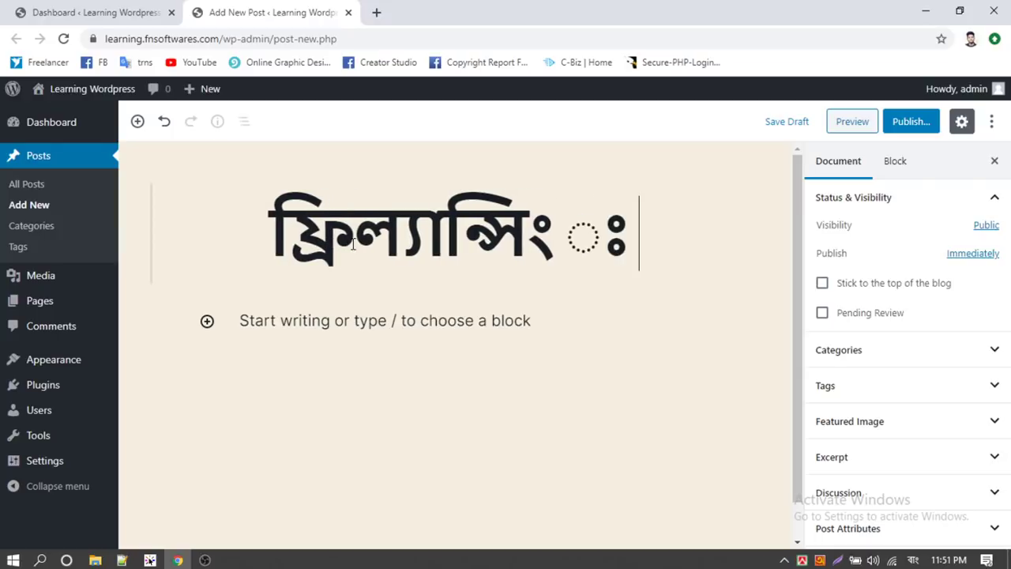
key(BackSpace)
key(BackSpace)
text(ঃ ইন্টারনেট)
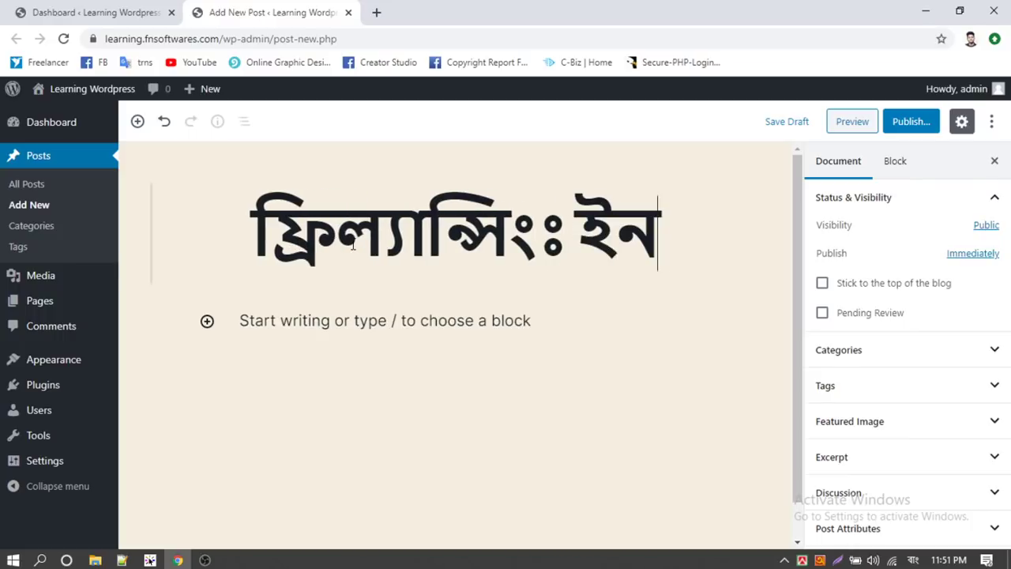
text( থেকে আয়)
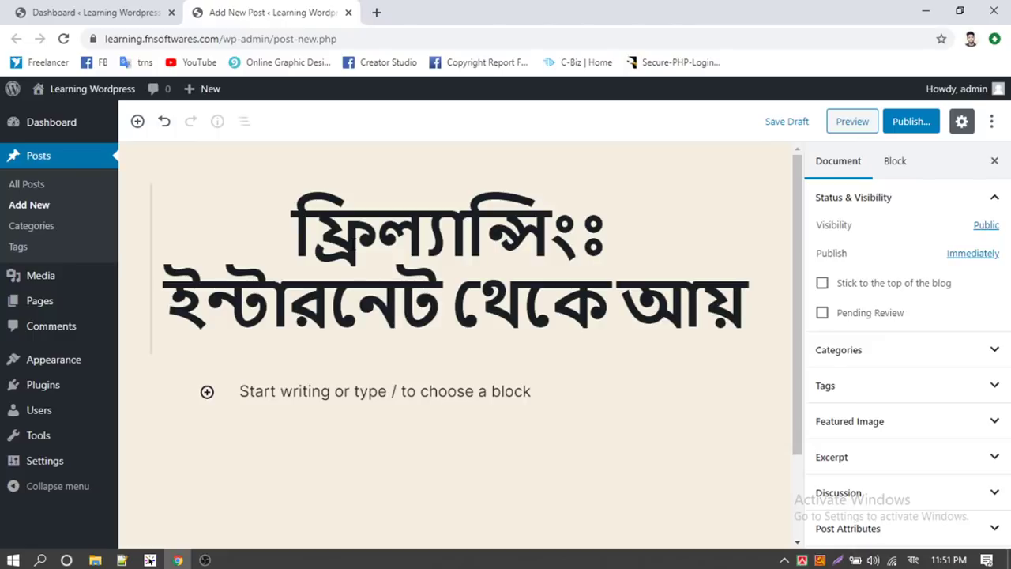
- Switch input to Bengali and type the paragraph 'এই বইটি পড়লে ফ্রিল্যান্সিং এর সকল প্রকার খুটিনাটী সম্পর্কে জানা যাবে।'
click(319, 392)
scroll(308, 403, down, 1)
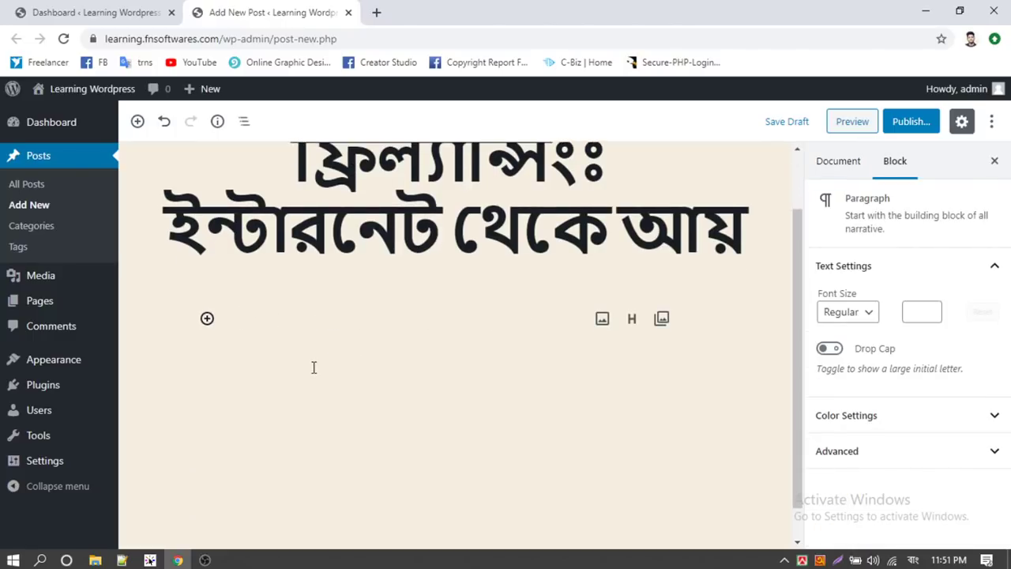
text(এ)
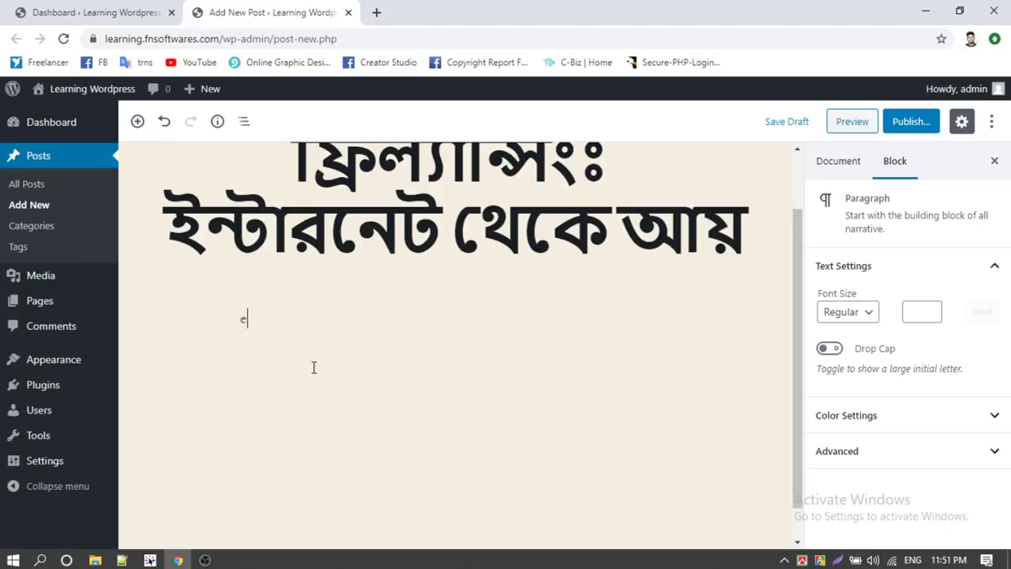
key(BackSpace)
key(alt+shift)
text(এই ব)
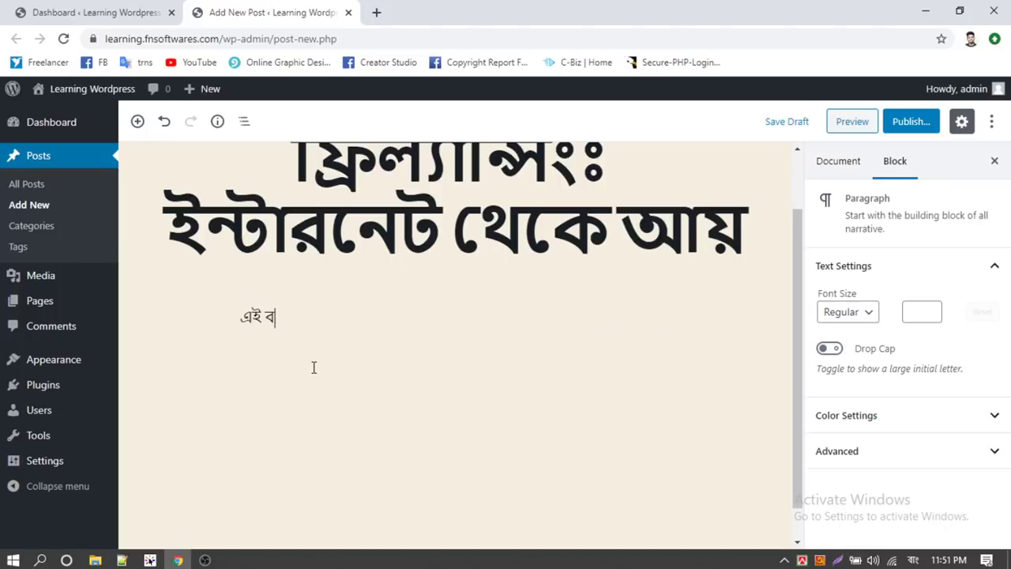
text(ইটি পড়)
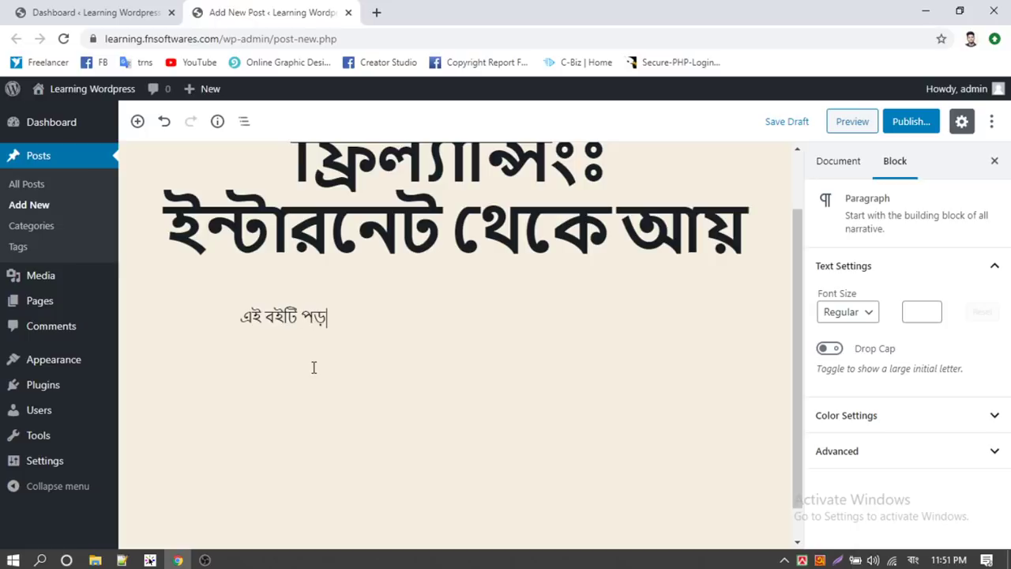
text(লে ফ্রিল্যান)
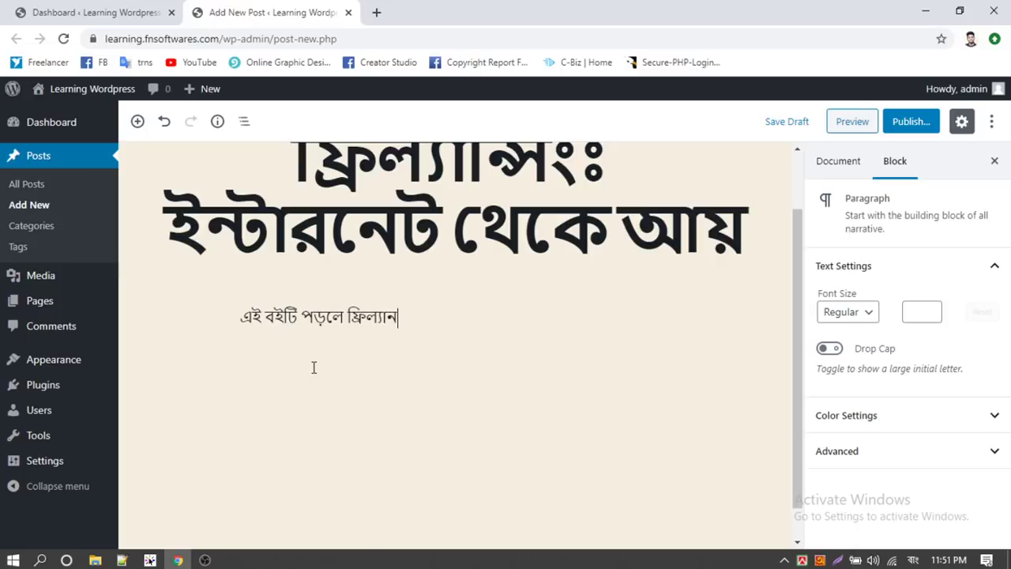
text(্সিং এর সকল প্রকার)
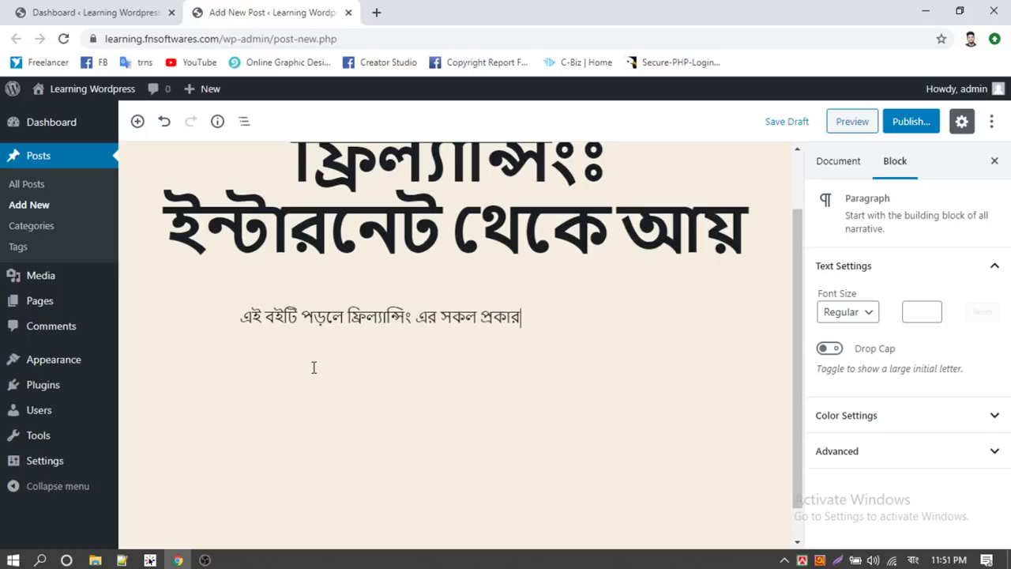
text( খুটিনাটী)
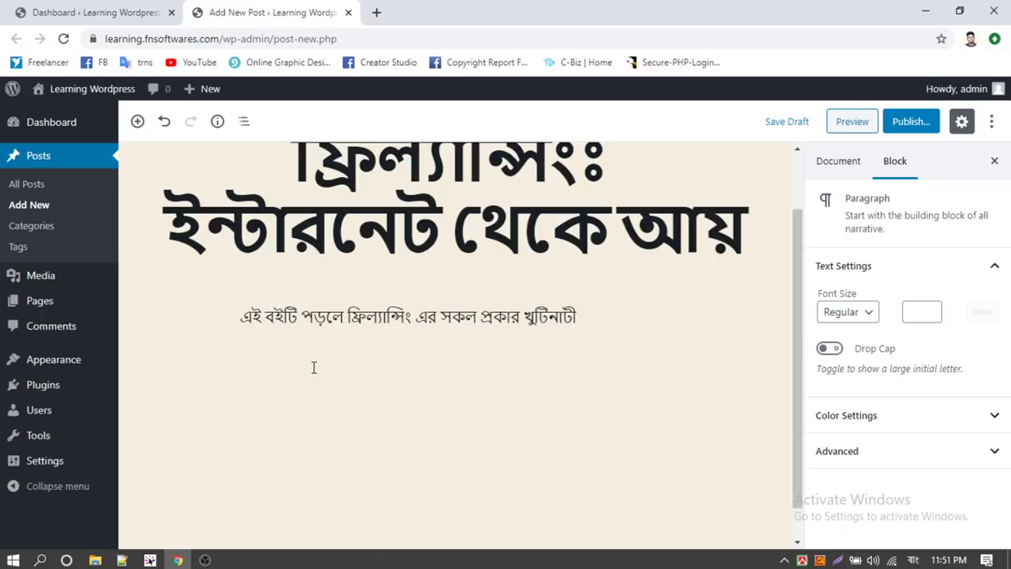
text(সম্পর্কে জানা যাবে।)
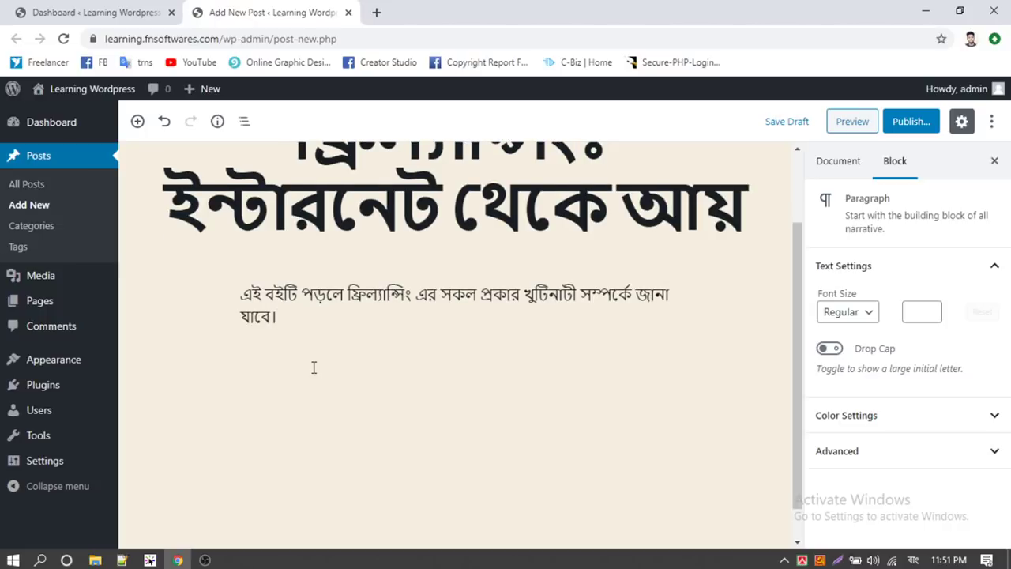
scroll(313, 368, down, 1)
scroll(314, 367, up, 2)
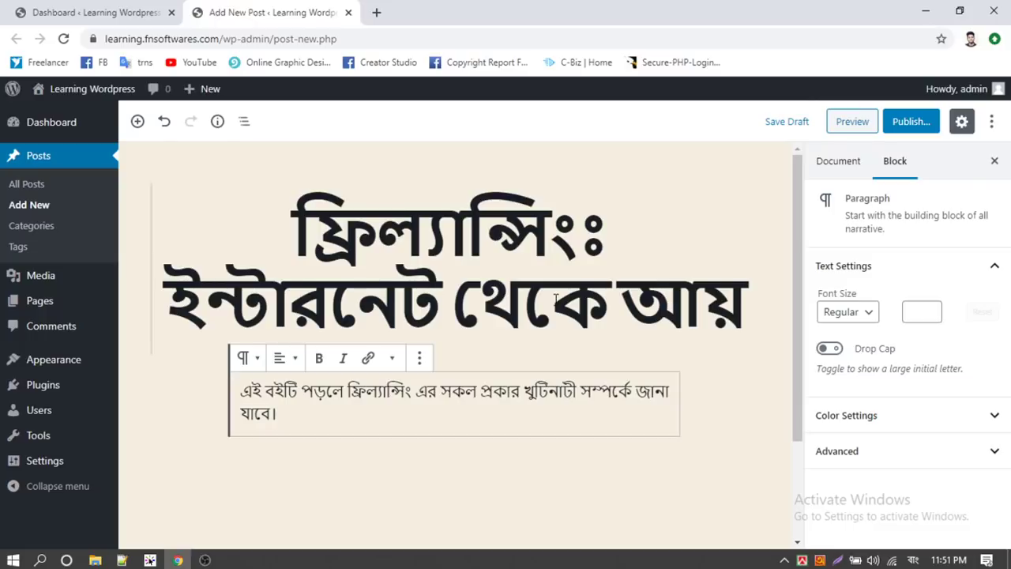
scroll(556, 300, down, 1)
scroll(556, 300, down, 1)
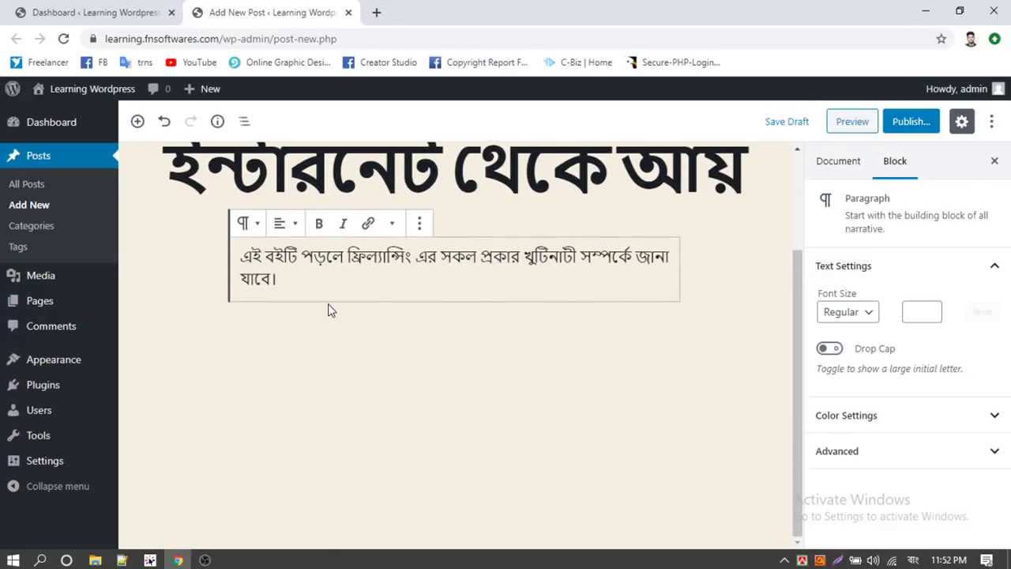
click(878, 451)
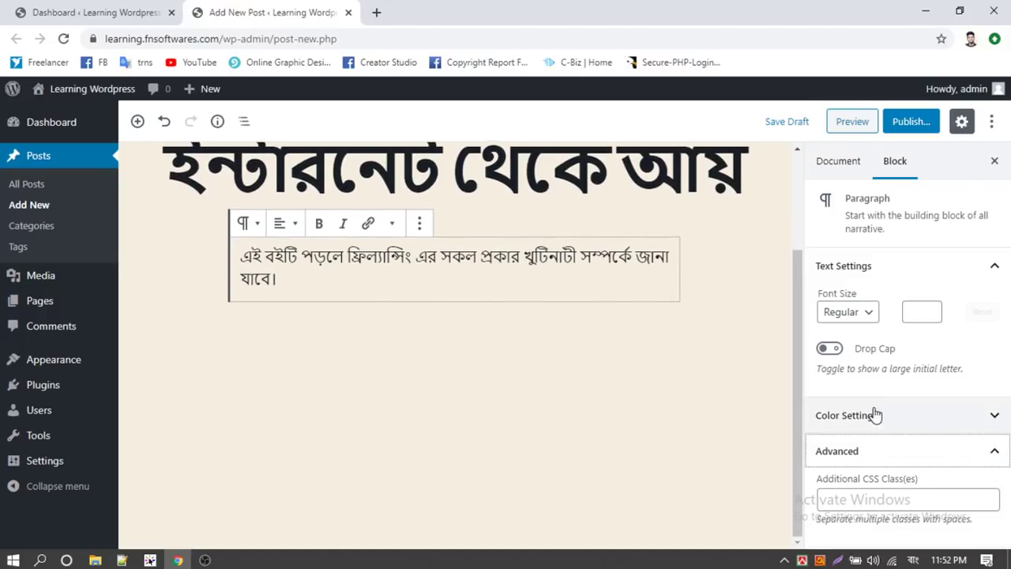
- Open the post's Featured Image picker on its Upload Files view
click(840, 169)
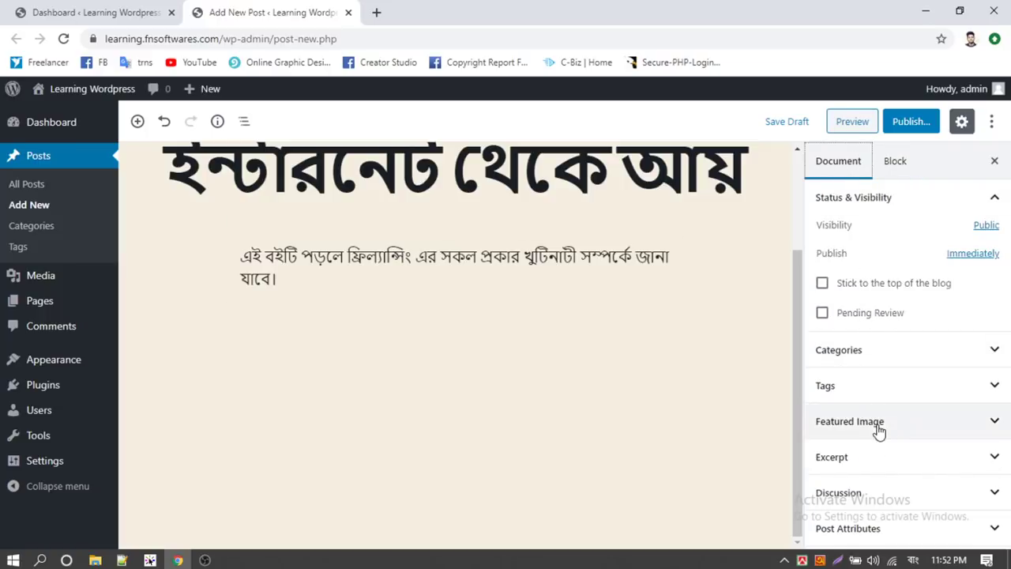
click(910, 428)
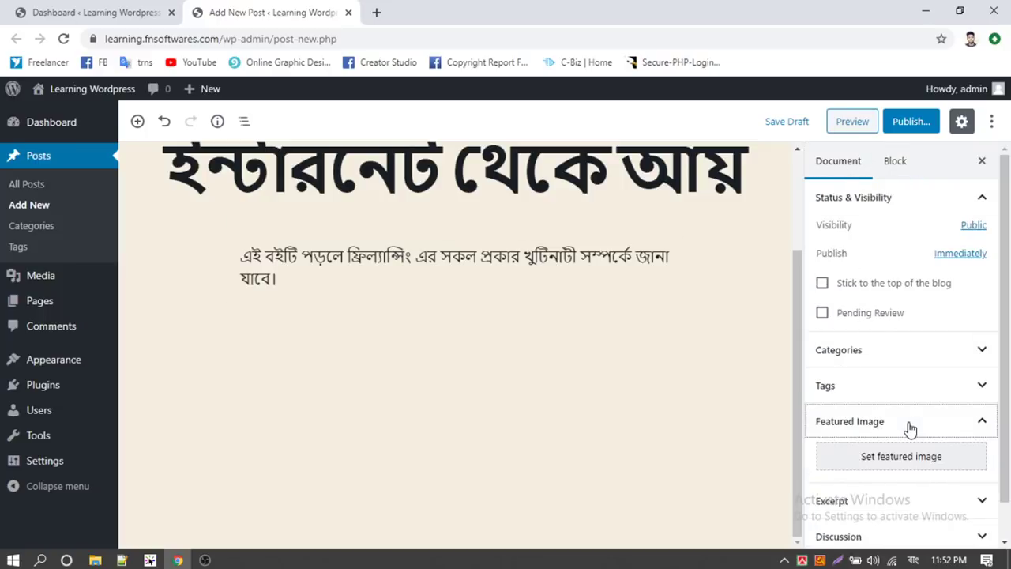
click(900, 461)
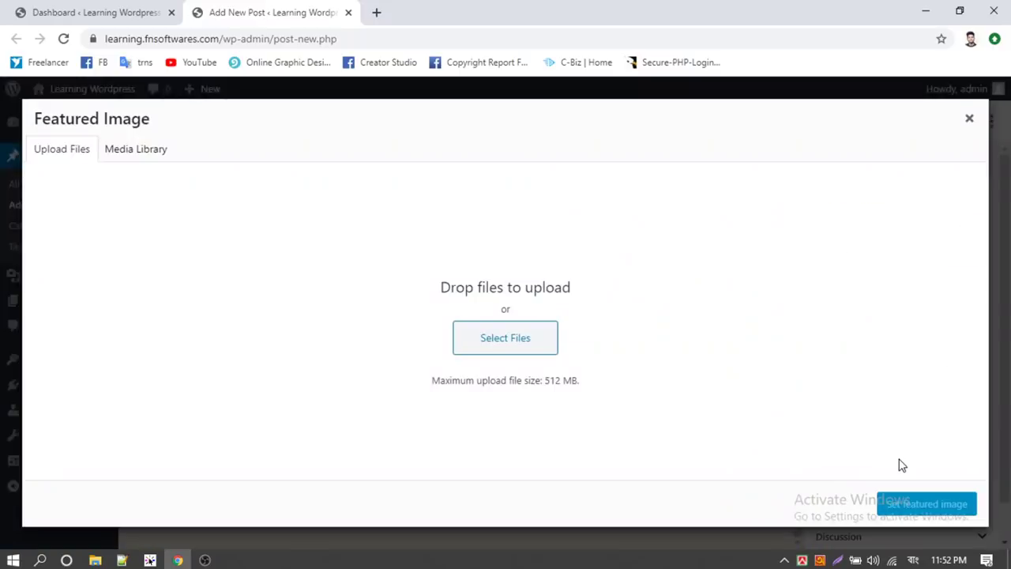
click(110, 150)
click(75, 149)
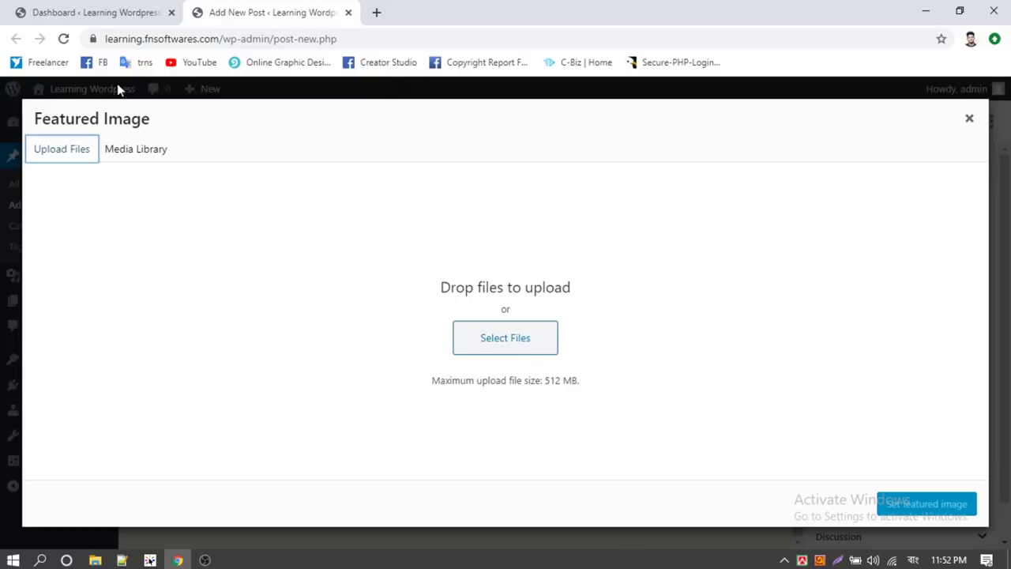
click(152, 151)
click(71, 152)
click(515, 353)
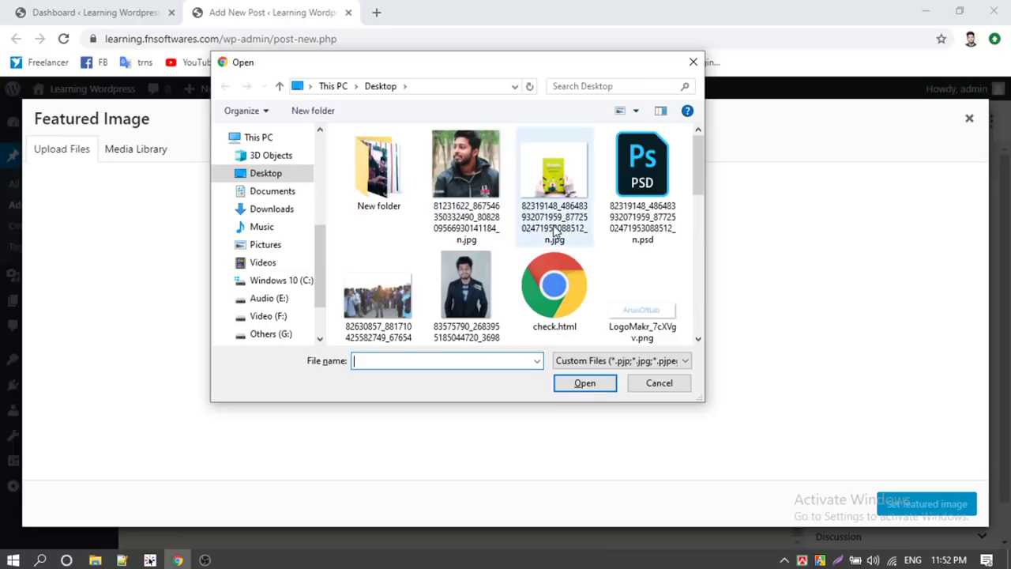
- Upload the book-cover JPG from the Desktop
click(557, 175)
scroll(555, 170, down, 5)
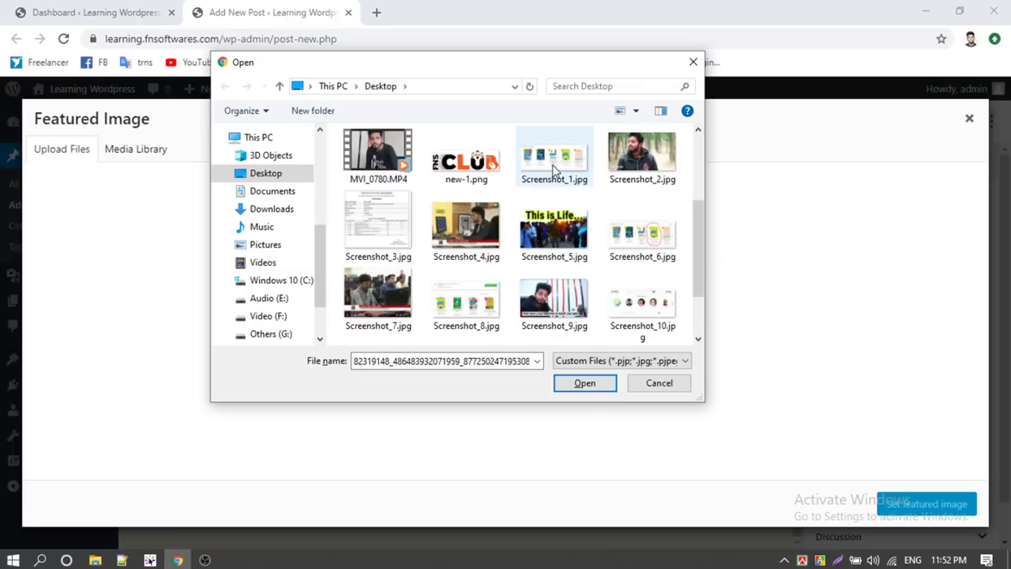
scroll(556, 170, up, 5)
click(584, 385)
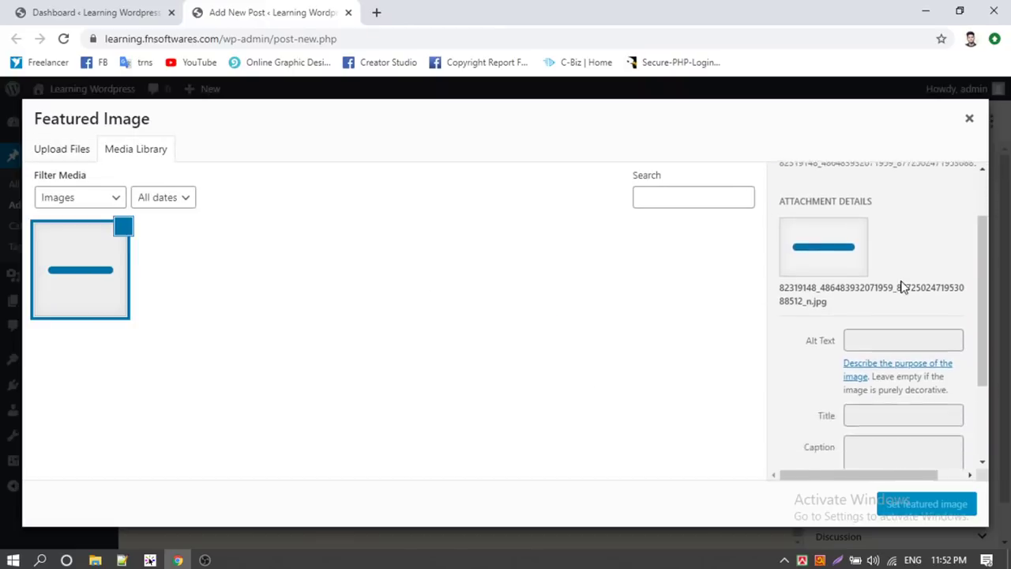
scroll(902, 288, down, 3)
scroll(902, 287, up, 3)
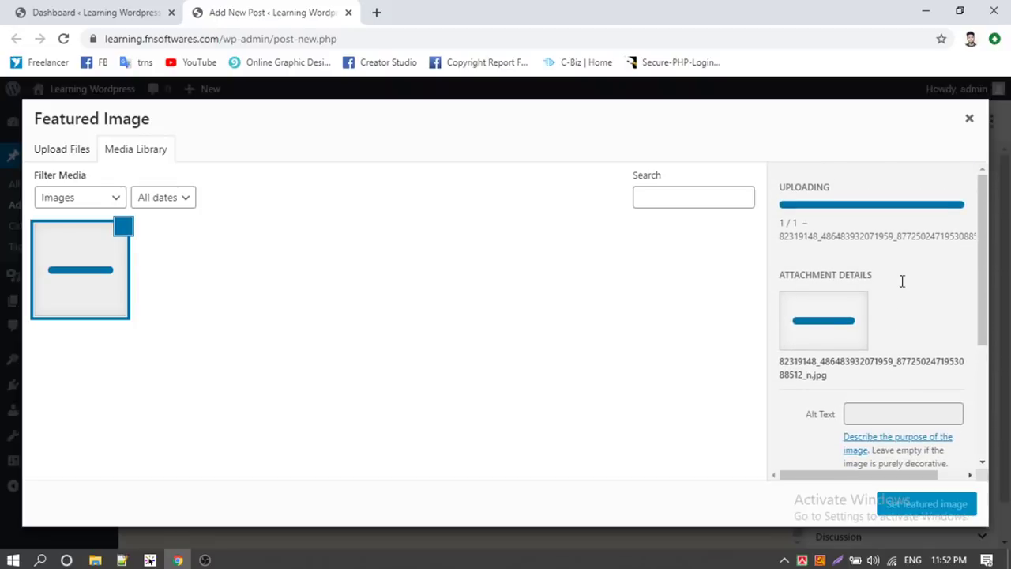
scroll(902, 281, down, 3)
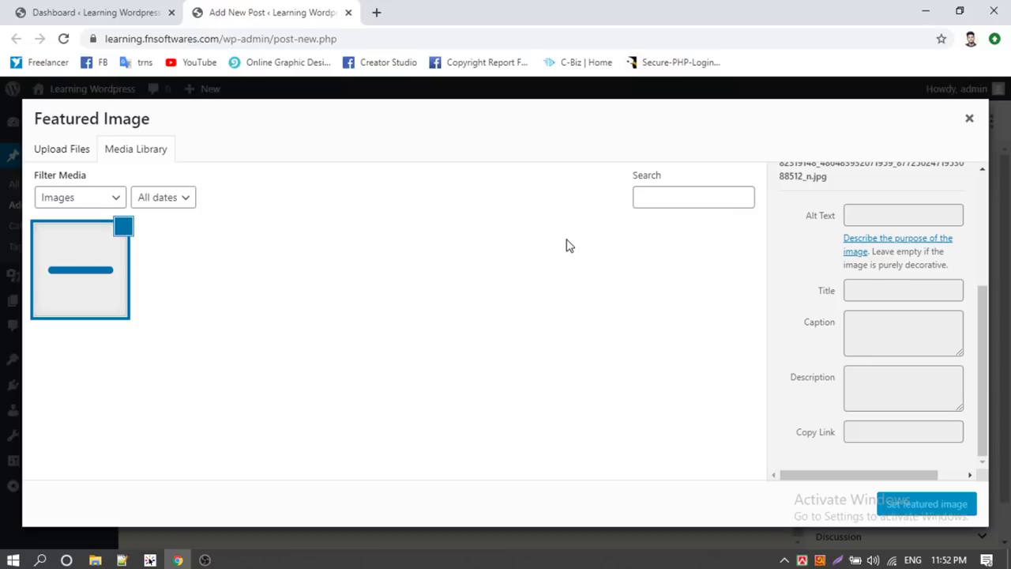
drag(991, 324, 976, 218)
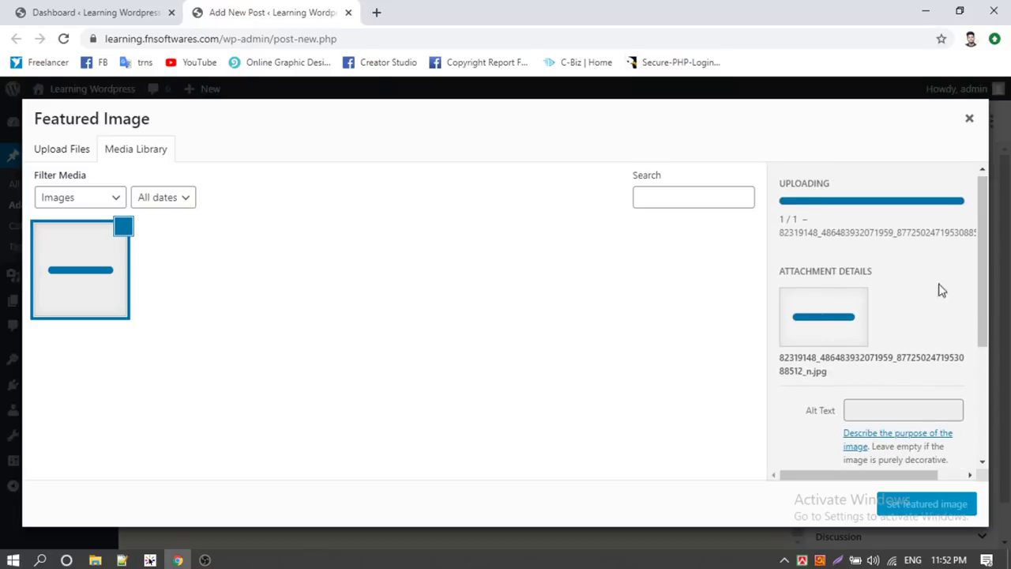
scroll(864, 331, down, 2)
scroll(866, 336, down, 1)
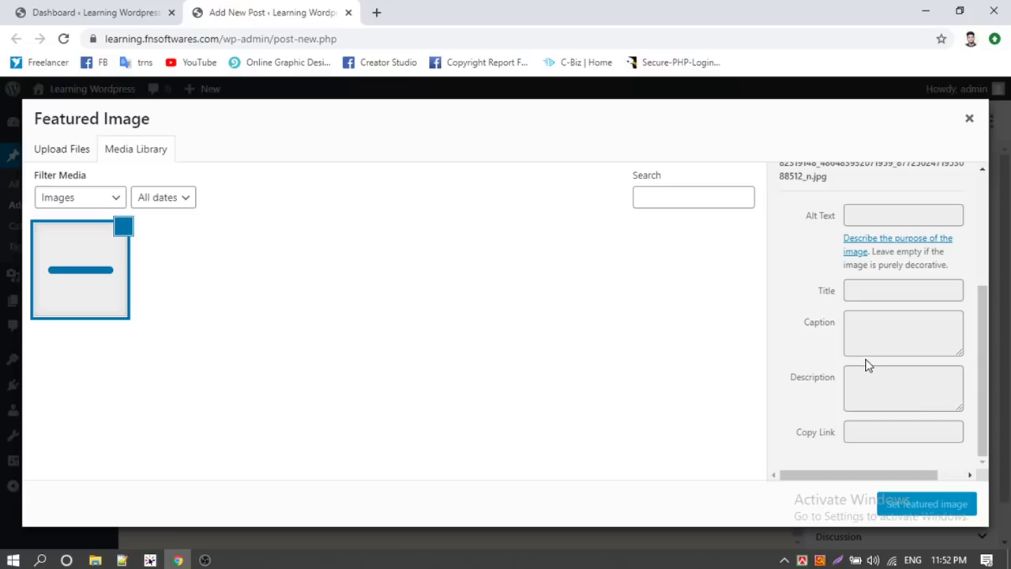
scroll(866, 365, up, 3)
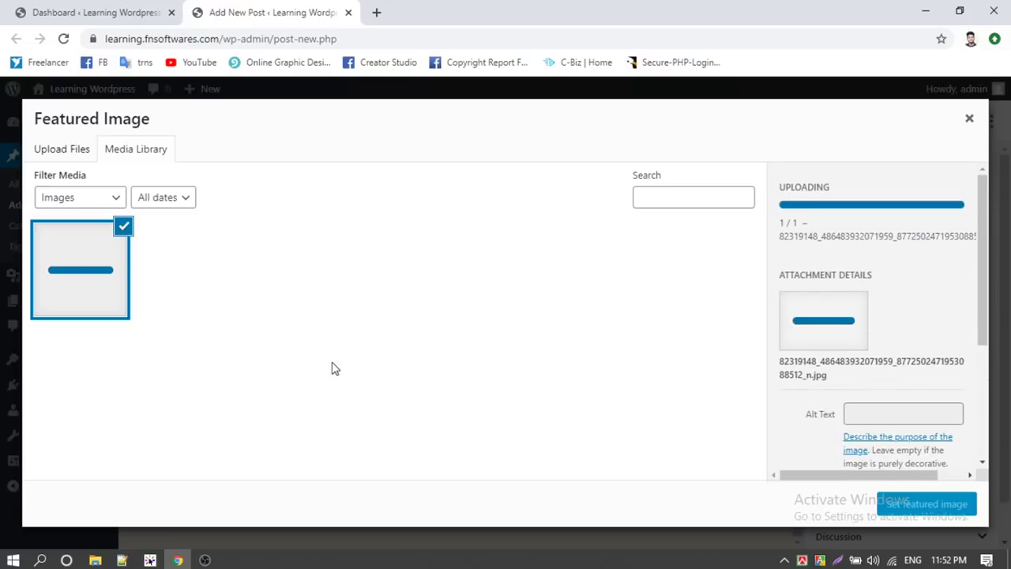
- Select the uploaded 1431×1174 book-cover image in the Media Library
click(65, 160)
click(122, 158)
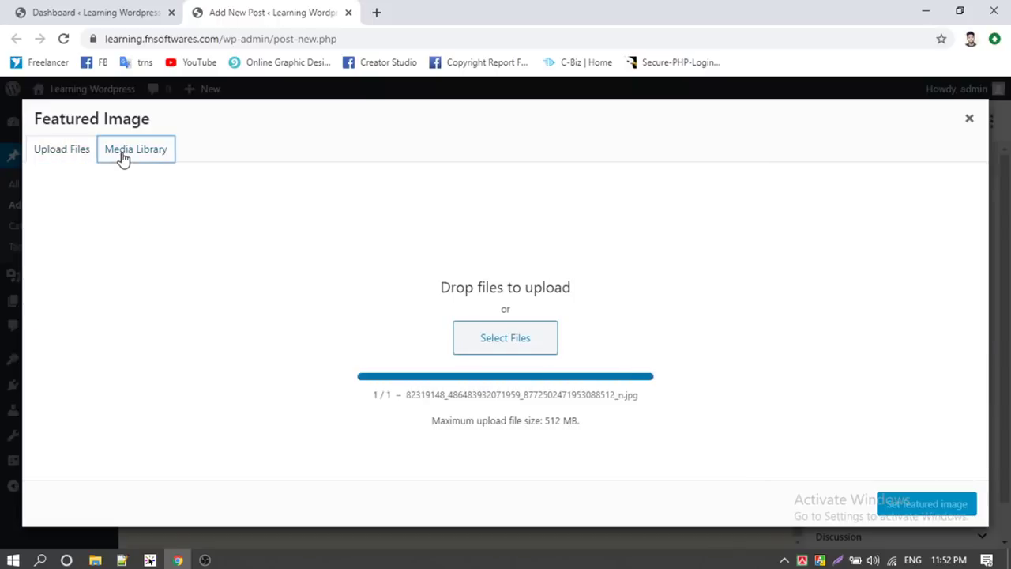
click(63, 158)
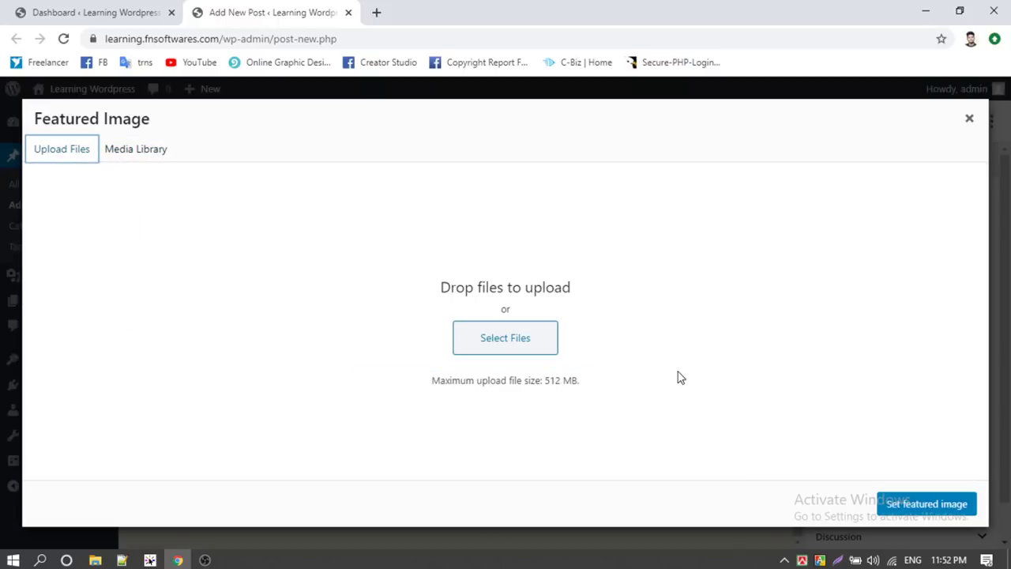
click(120, 150)
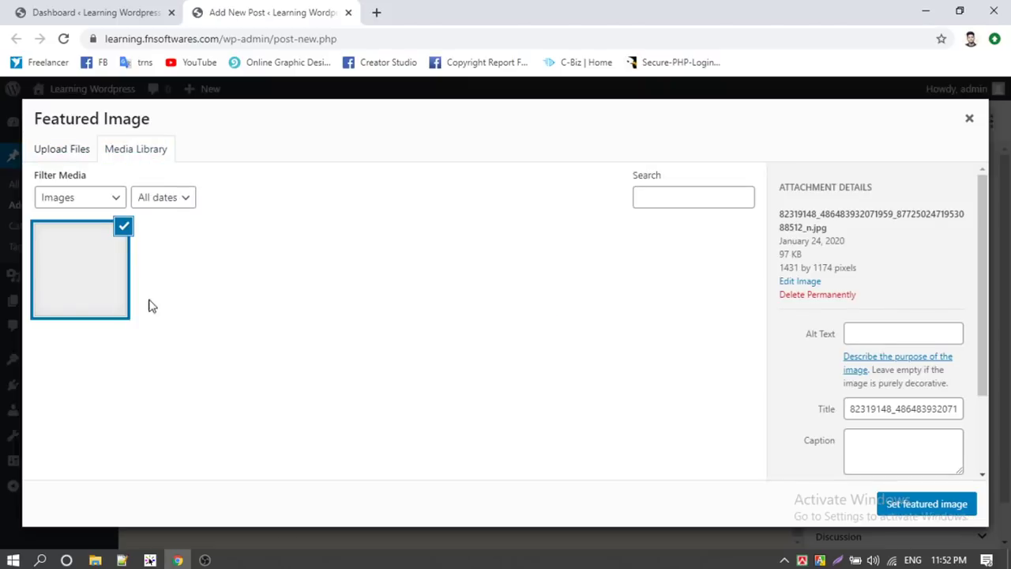
click(90, 264)
click(94, 274)
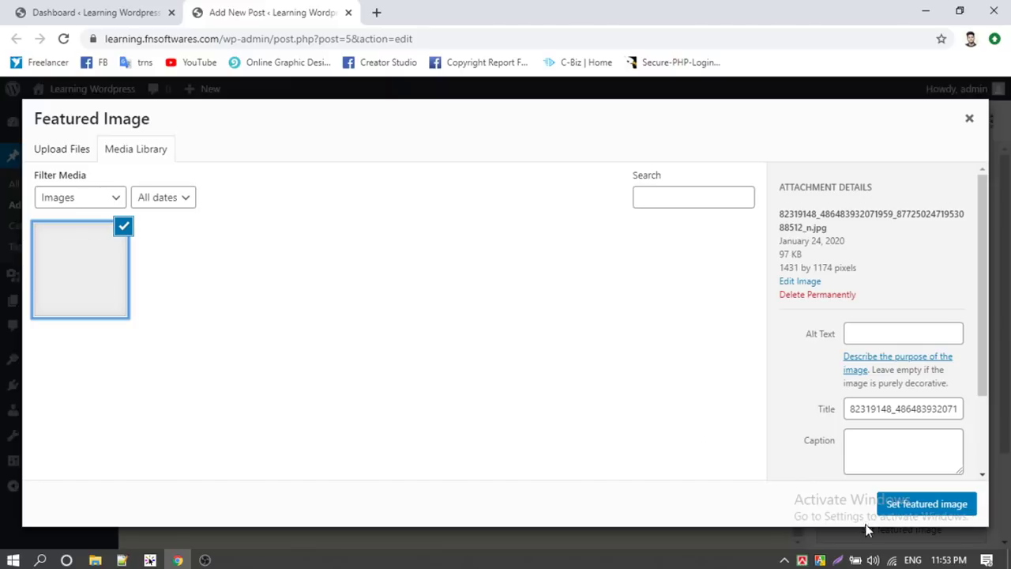
- Set the book cover image as the post's featured image
click(938, 507)
scroll(890, 368, down, 2)
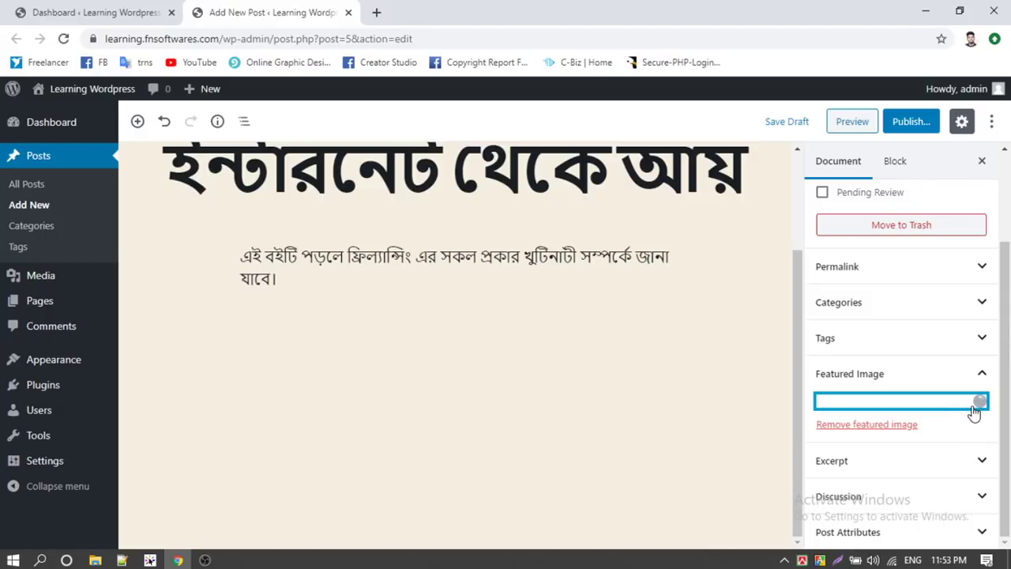
scroll(830, 415, down, 2)
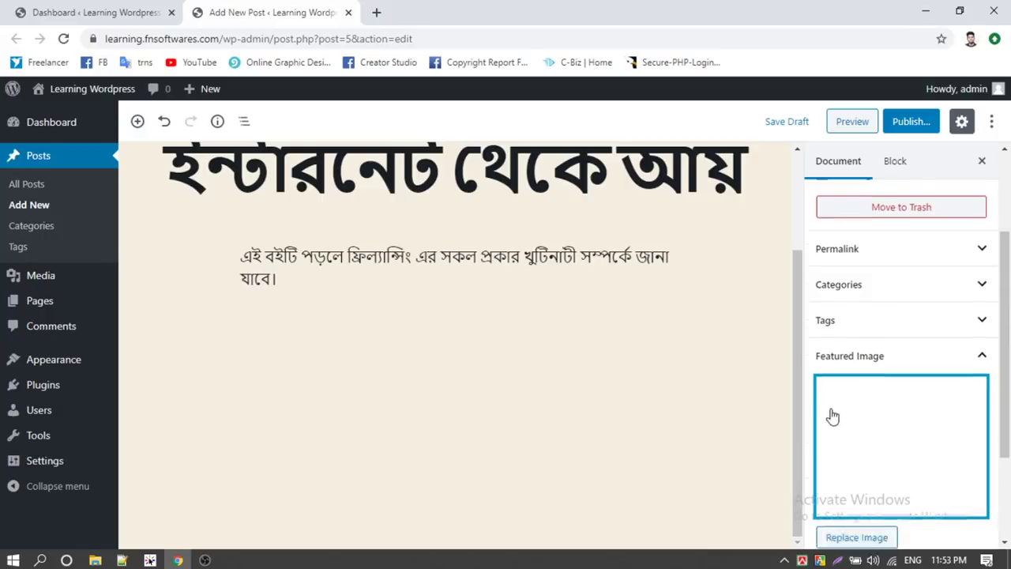
scroll(644, 380, up, 1)
scroll(936, 357, up, 2)
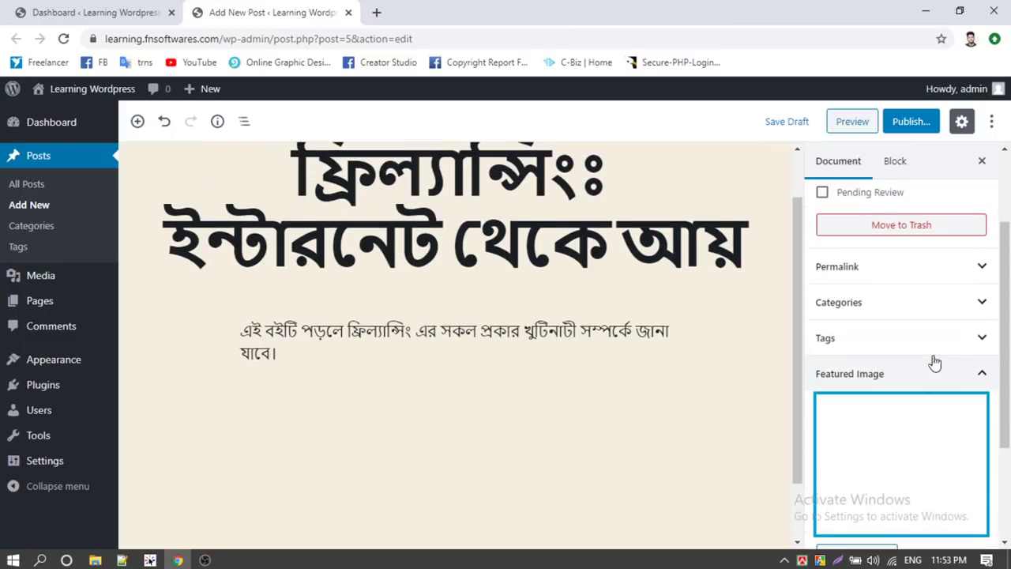
scroll(919, 410, down, 2)
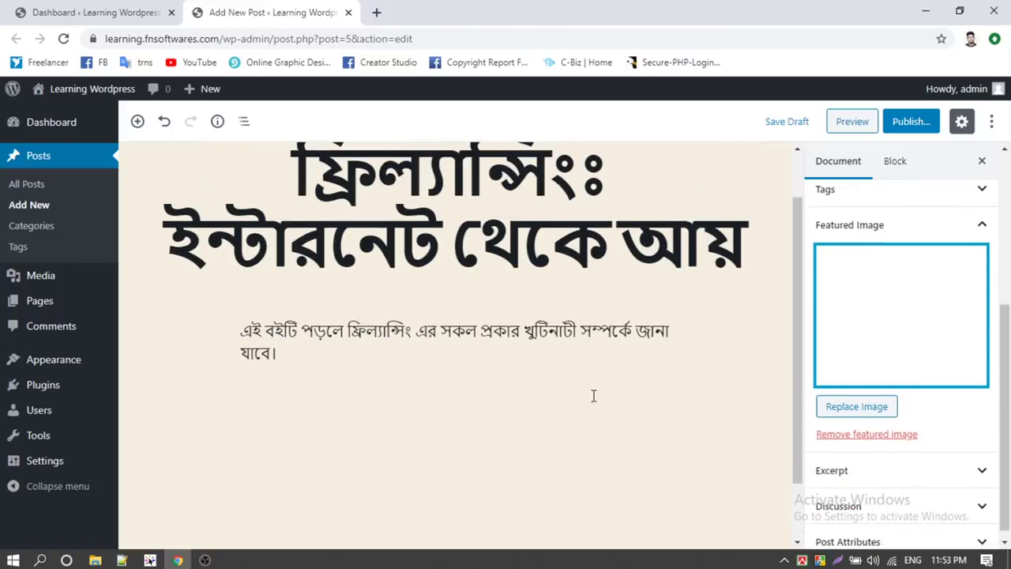
scroll(939, 340, up, 3)
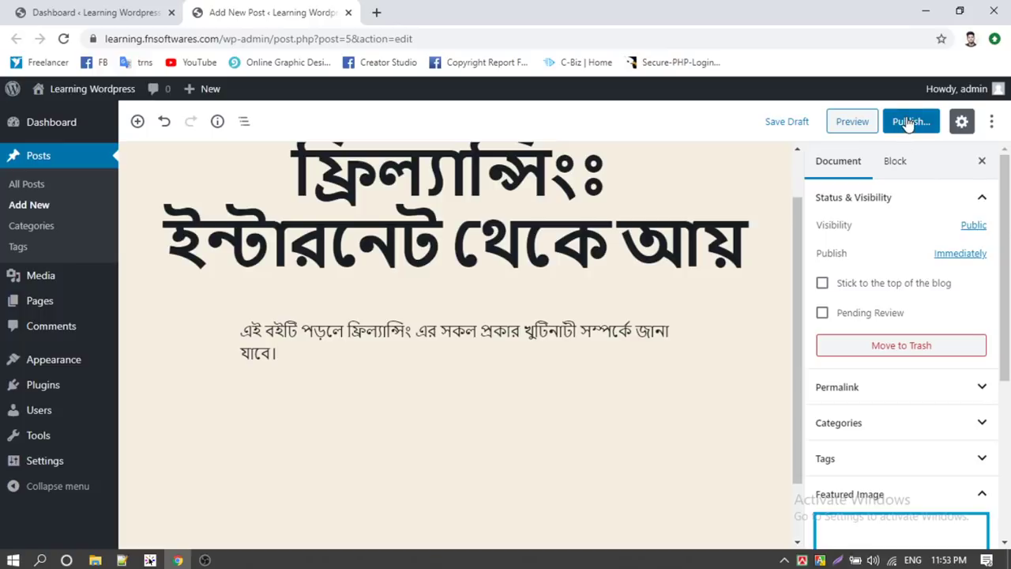
scroll(885, 335, down, 1)
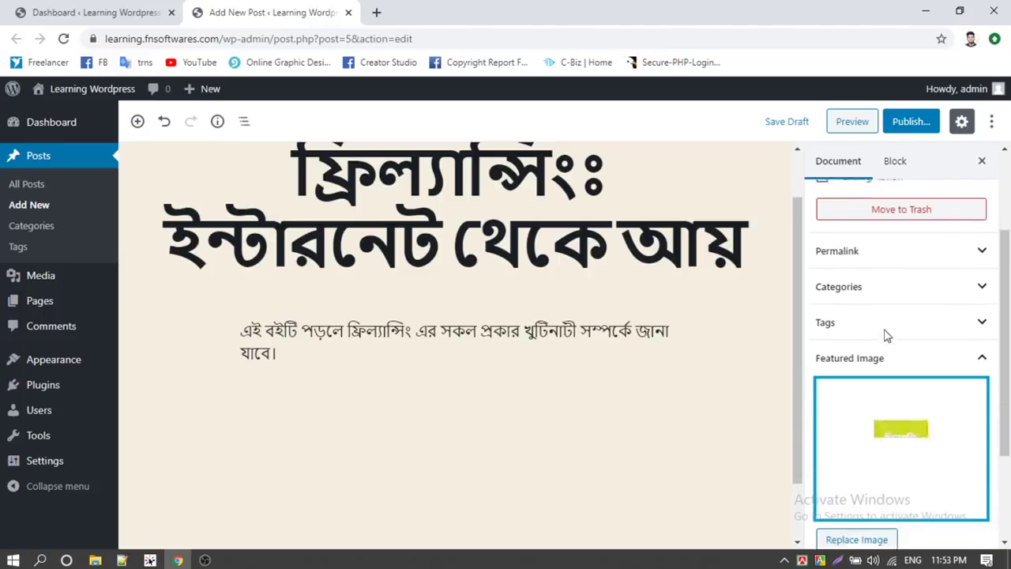
- Publish the Bengali freelancing post and confirm in the pre-publish panel
click(910, 123)
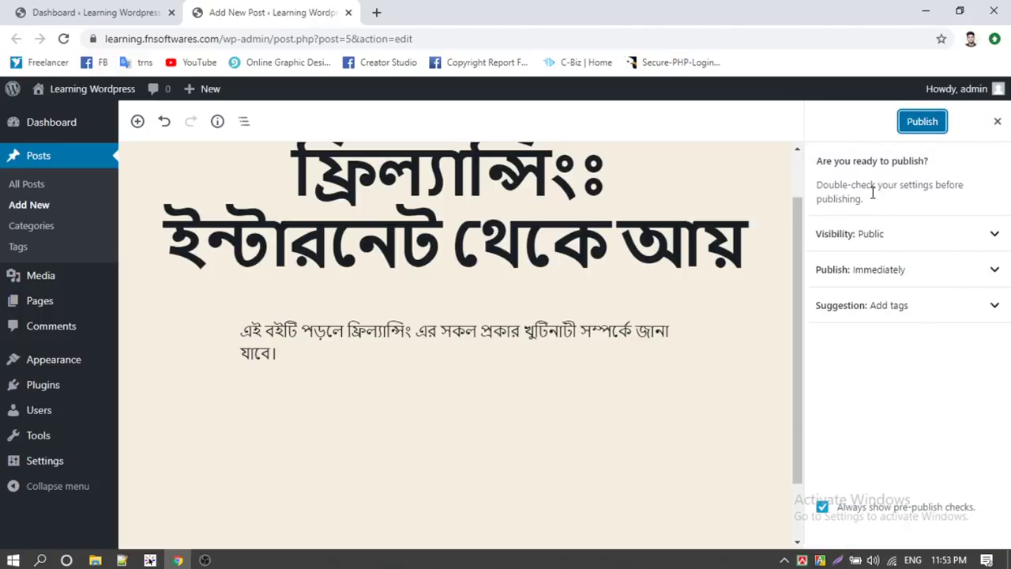
click(920, 123)
scroll(539, 361, up, 1)
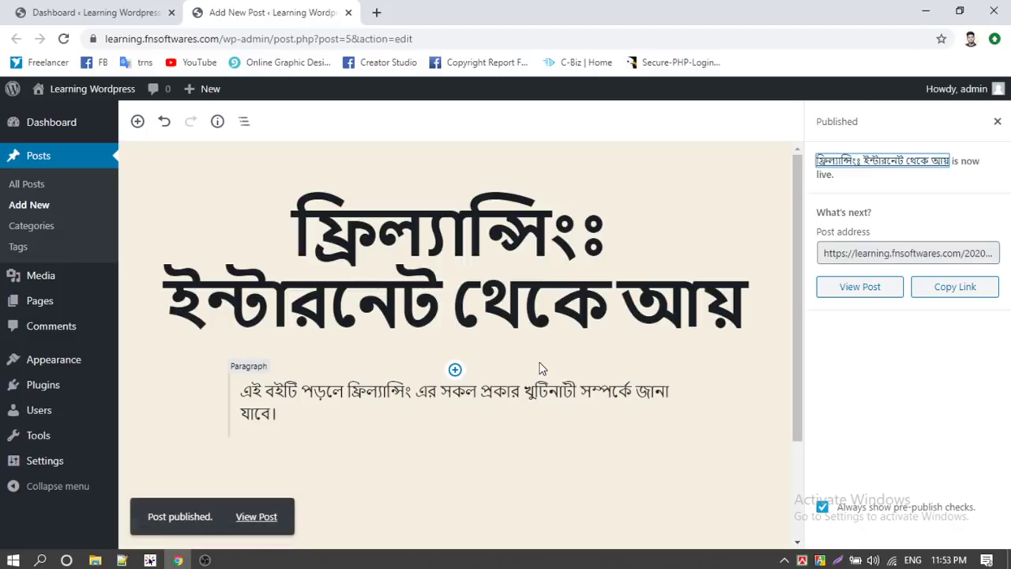
- Open the published post on the live site and scroll through it
click(257, 518)
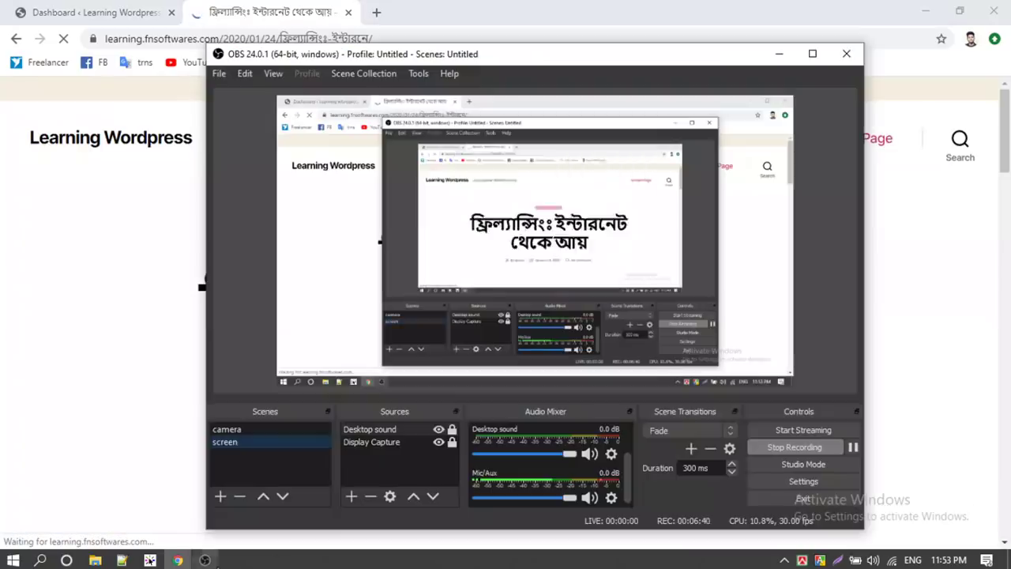
click(205, 560)
click(205, 560)
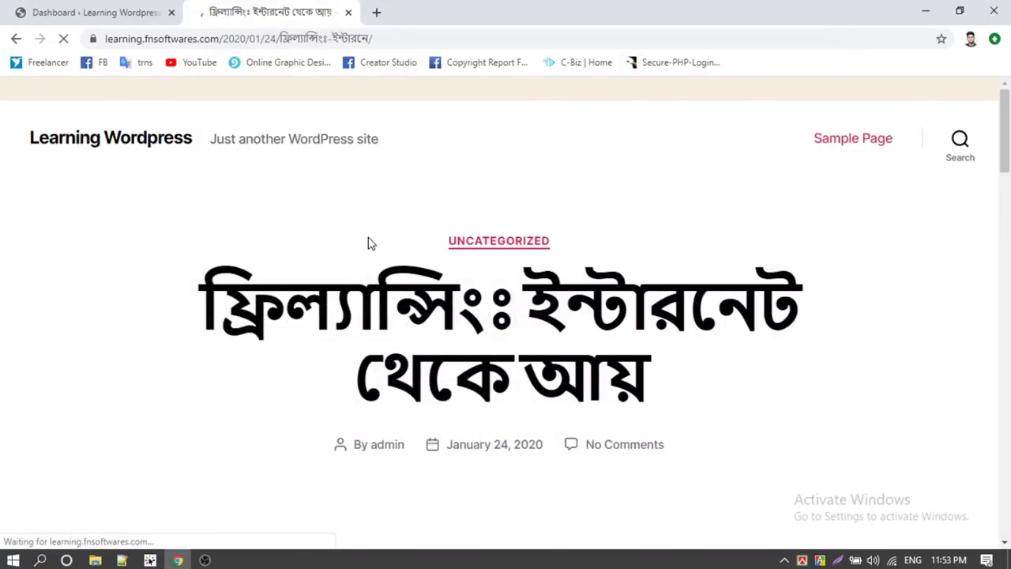
scroll(368, 239, down, 10)
scroll(472, 255, down, 2)
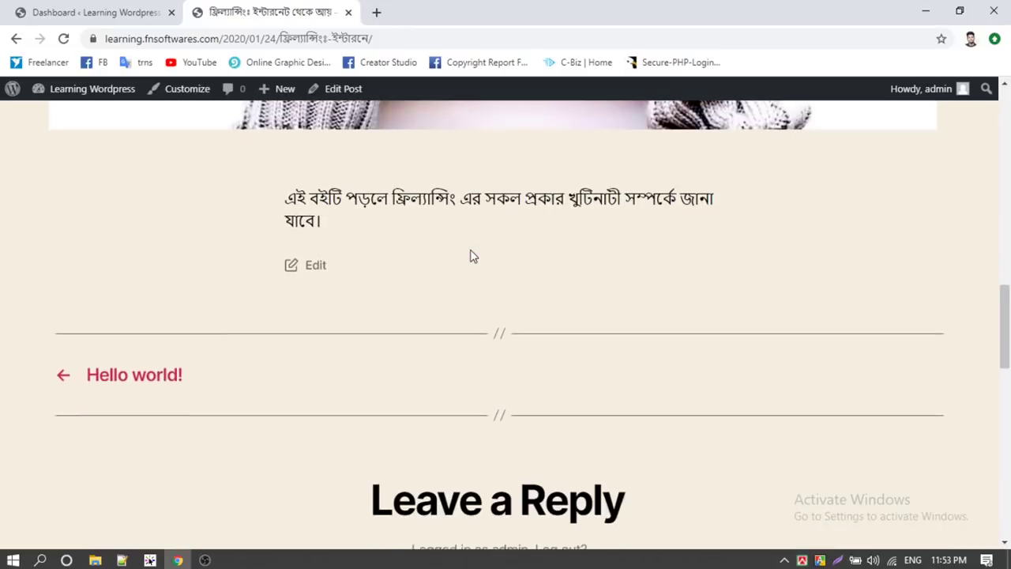
scroll(427, 245, down, 5)
scroll(426, 240, up, 15)
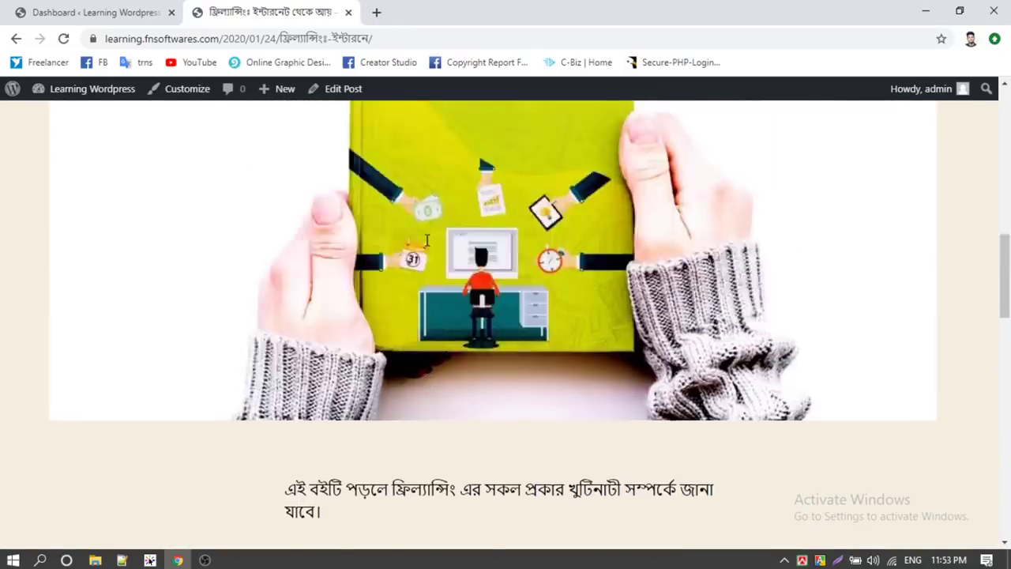
- Browse the site's home page showing the post dated January 24, 2020
click(72, 141)
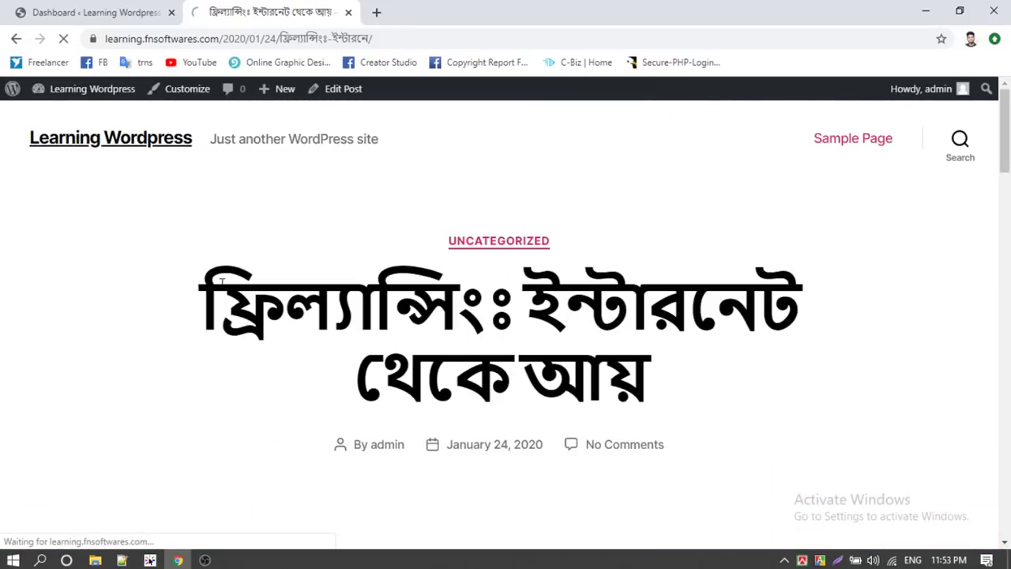
scroll(345, 221, down, 3)
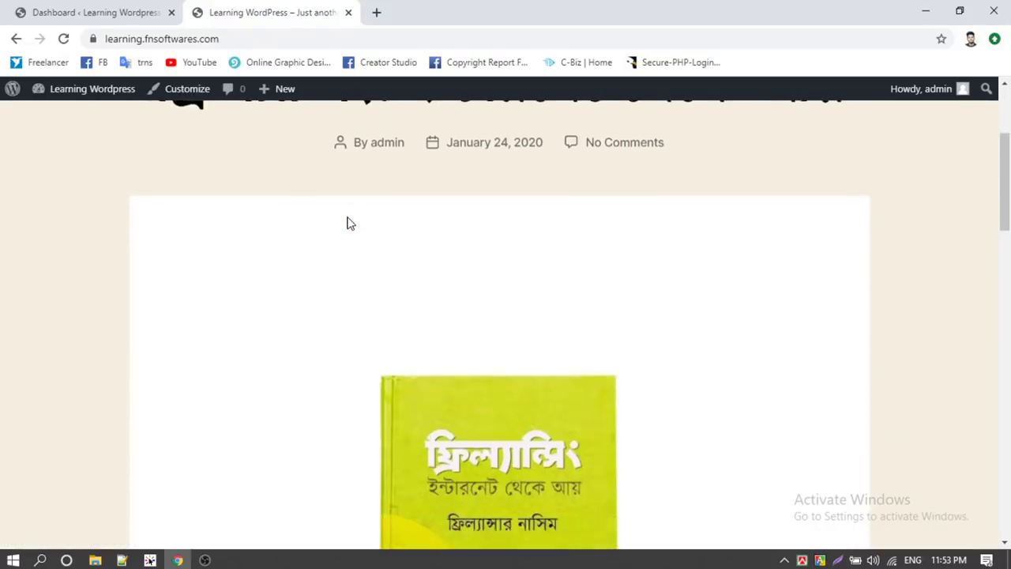
scroll(345, 223, up, 3)
scroll(445, 260, down, 12)
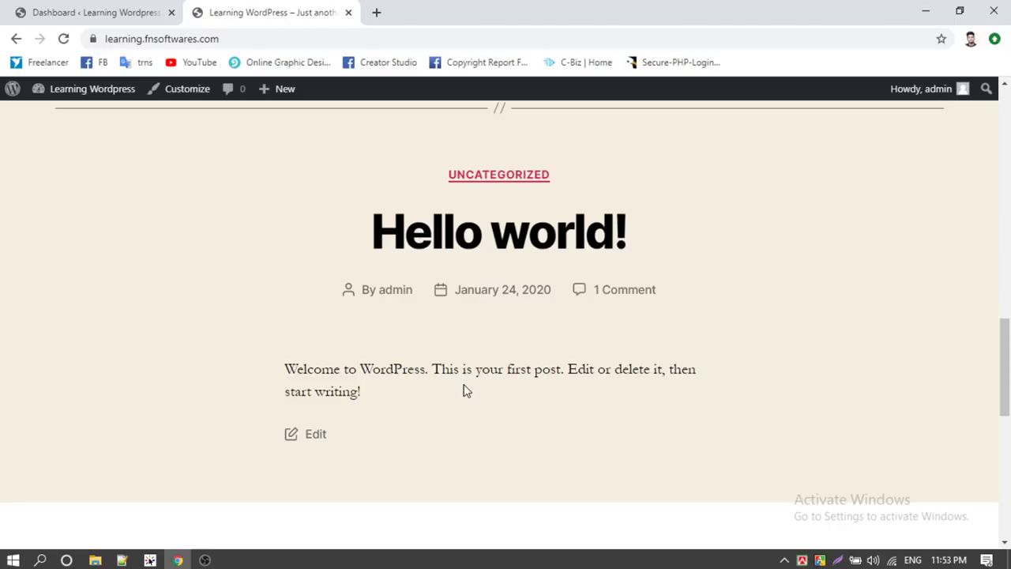
scroll(464, 387, up, 12)
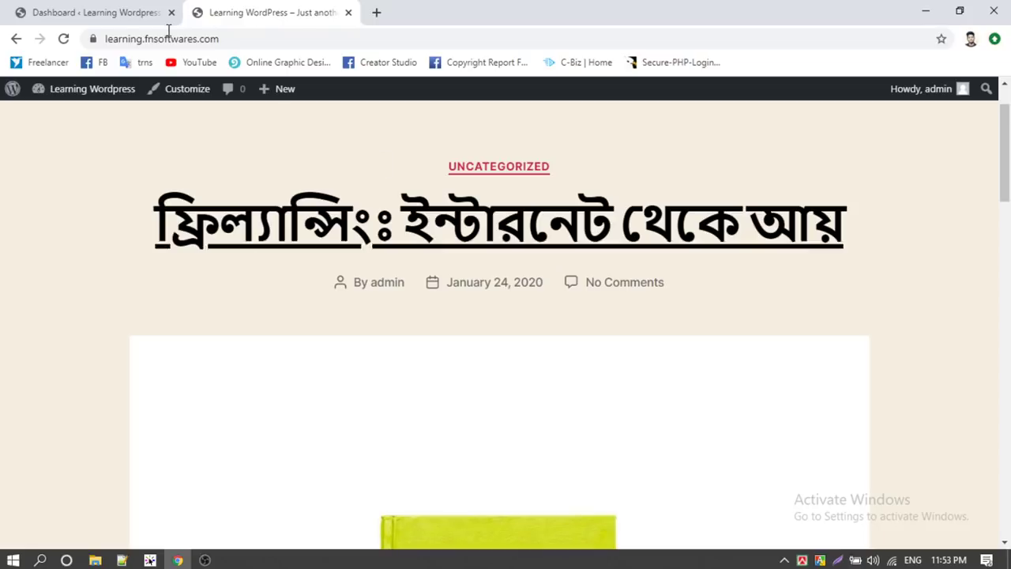
scroll(471, 209, up, 1)
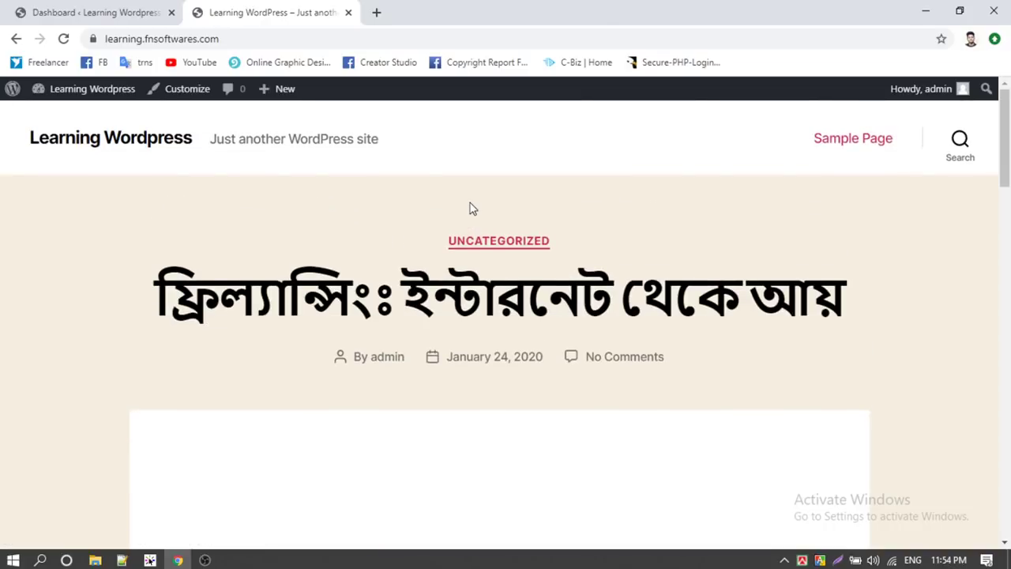
click(95, 10)
key(ctrl+Tab)
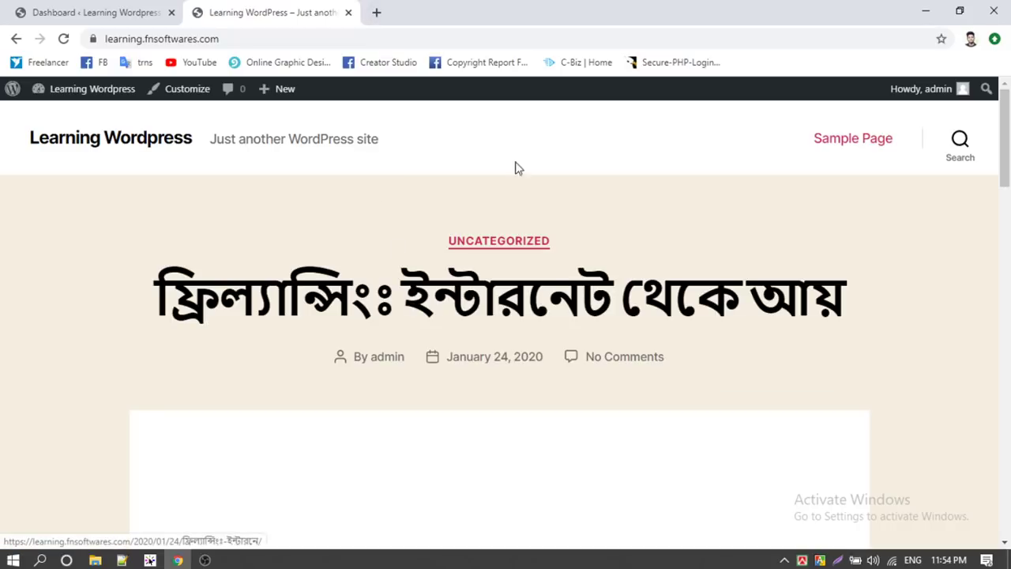
- Open the C-Biz | Home demo in a new tab and get past the certificate warning
right_click(586, 61)
key(Escape)
middle_click(595, 66)
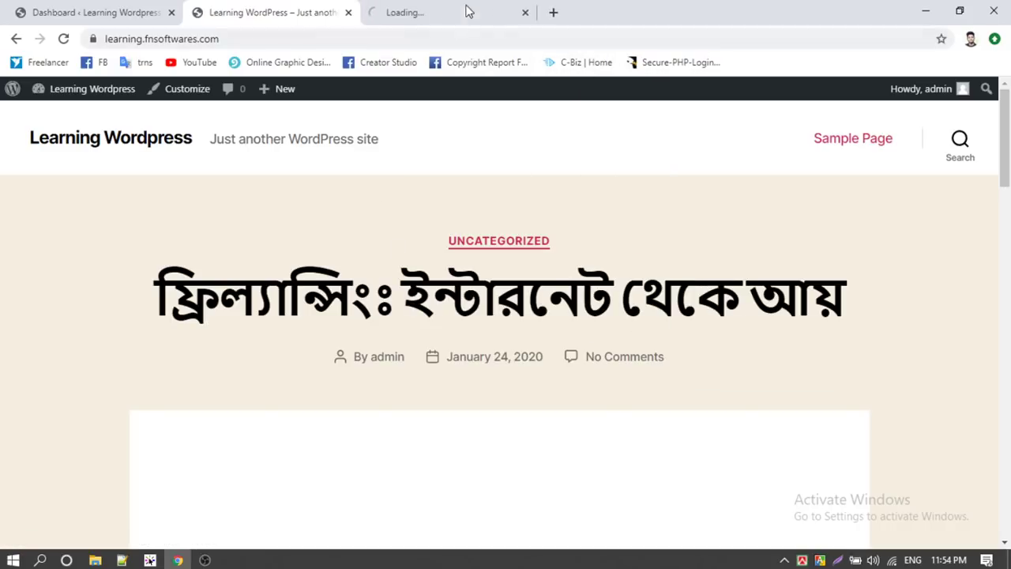
click(467, 11)
click(312, 433)
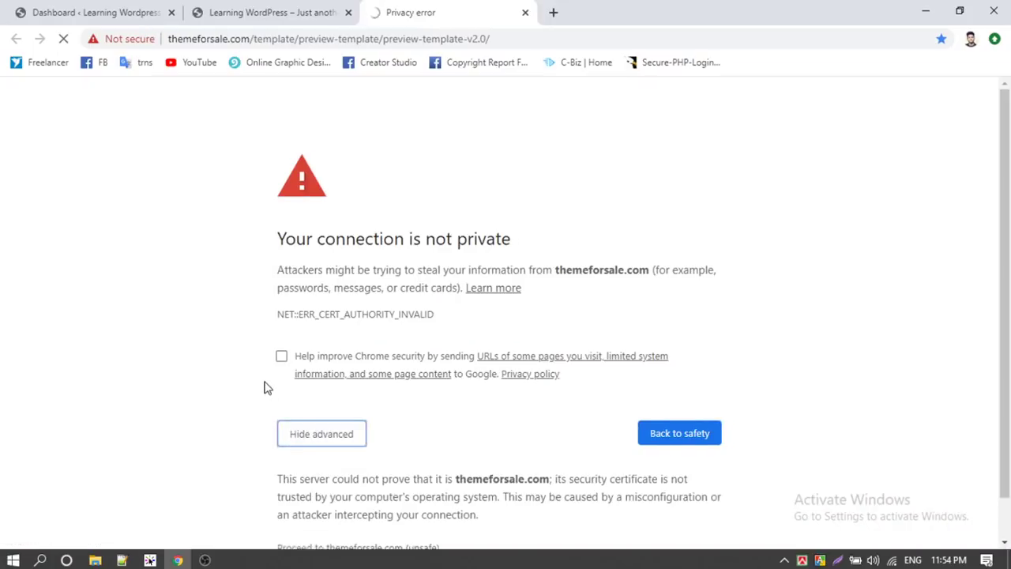
scroll(307, 442, down, 1)
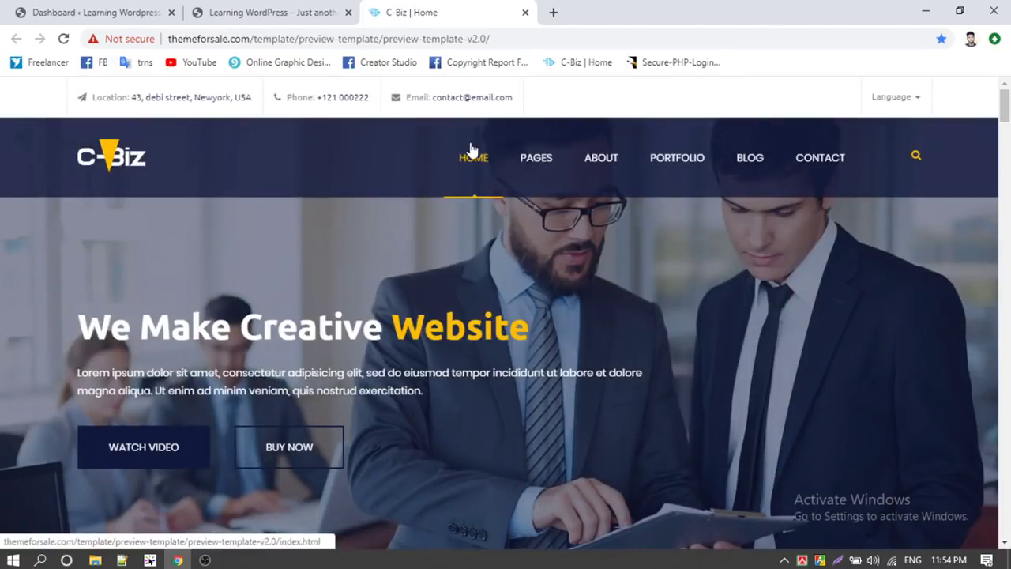
- Open the template's About page and scroll through it
click(597, 162)
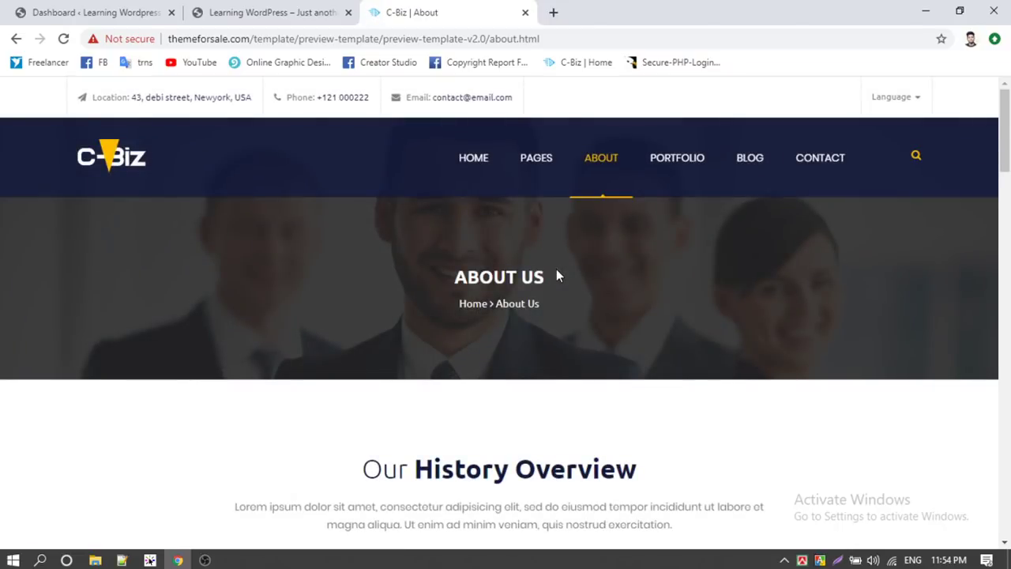
scroll(556, 275, down, 5)
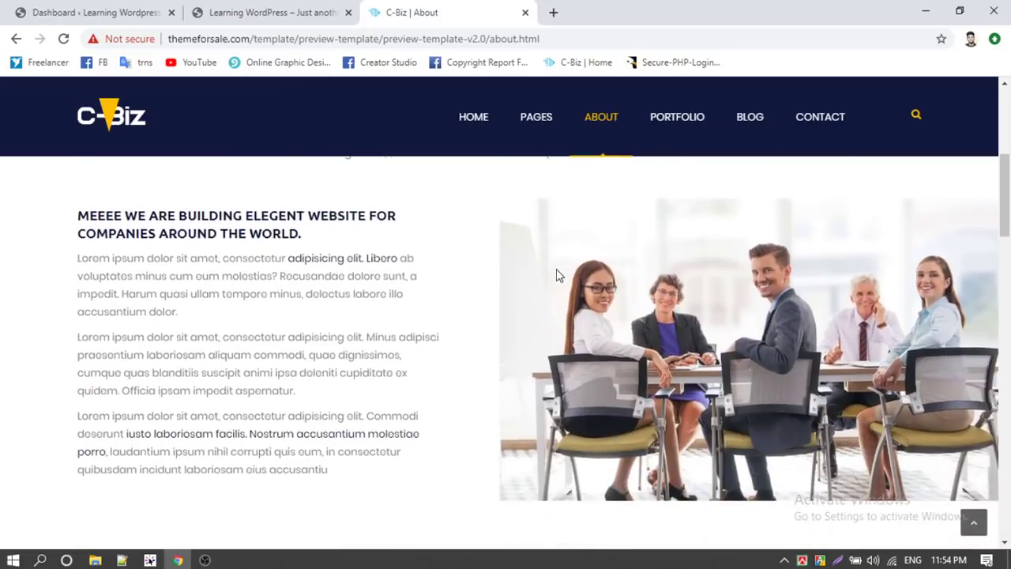
scroll(556, 275, up, 4)
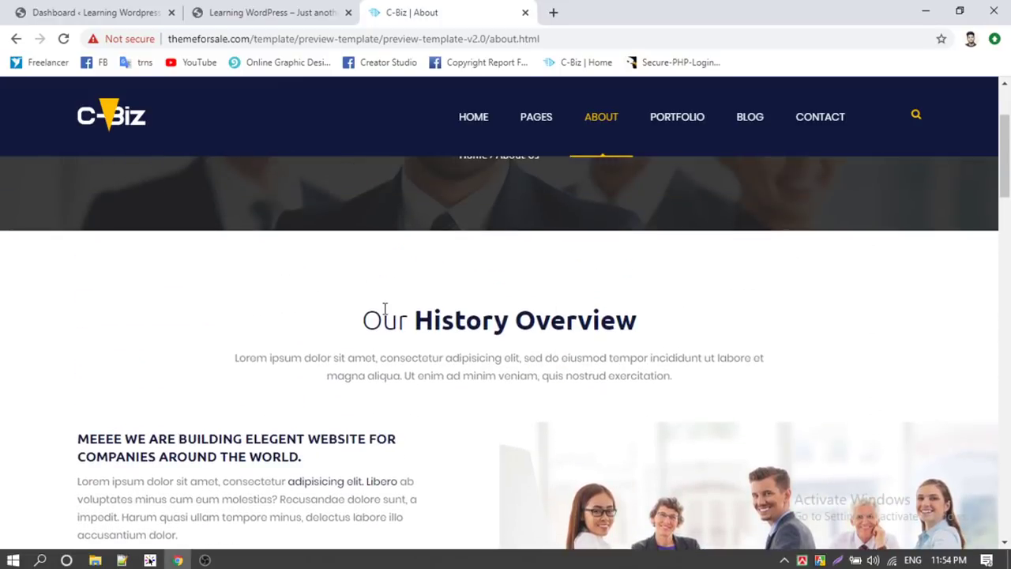
drag(385, 308, 521, 336)
click(296, 259)
scroll(295, 256, down, 5)
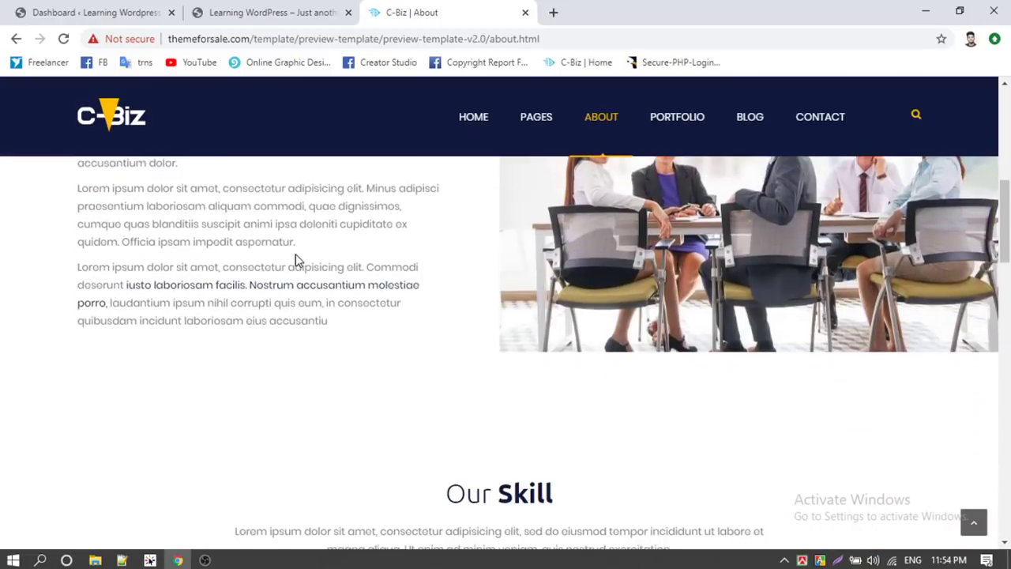
scroll(295, 259, down, 5)
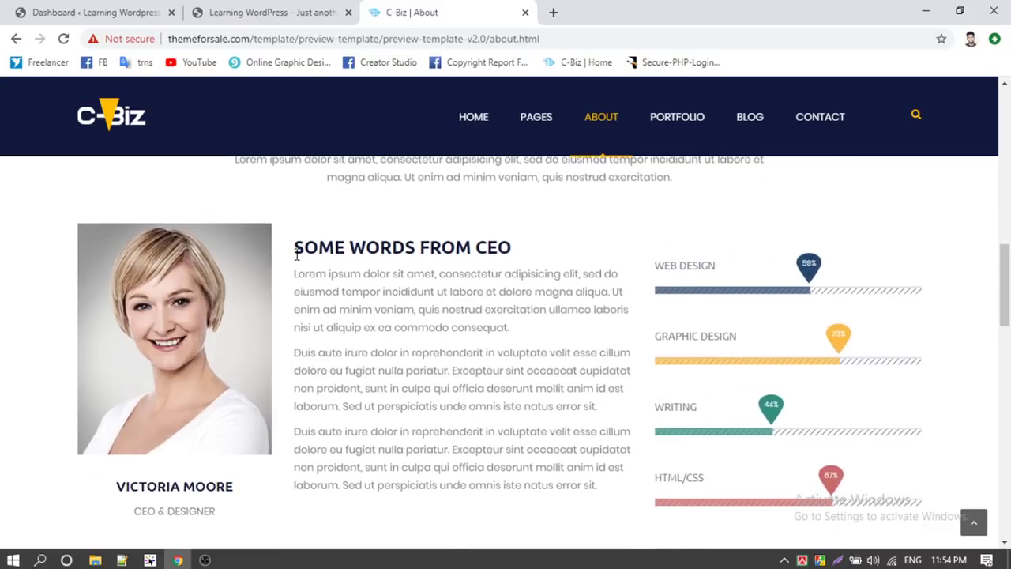
scroll(406, 327, up, 5)
- Review the About page's History Overview and Our Skill sections
click(240, 9)
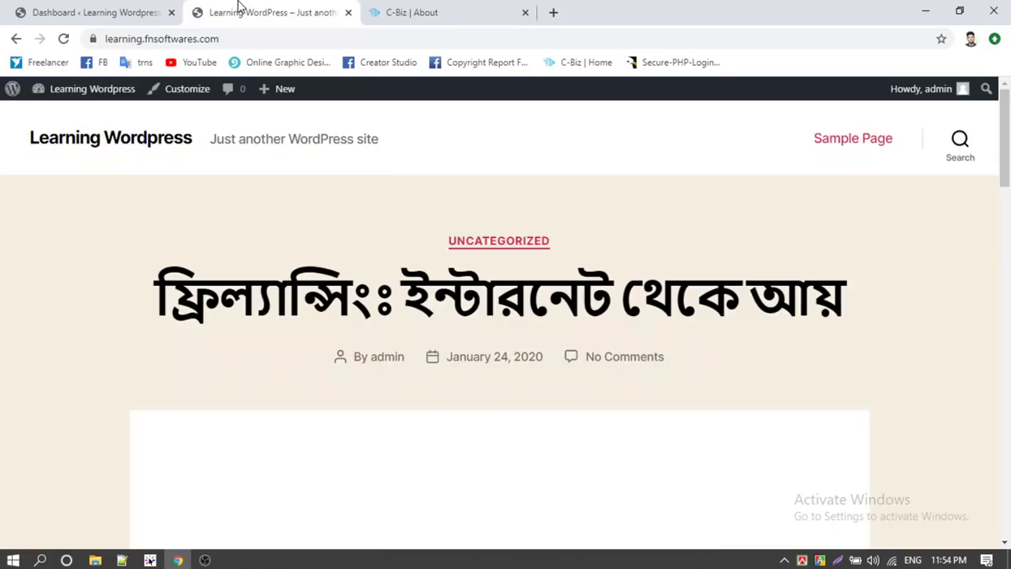
click(468, 8)
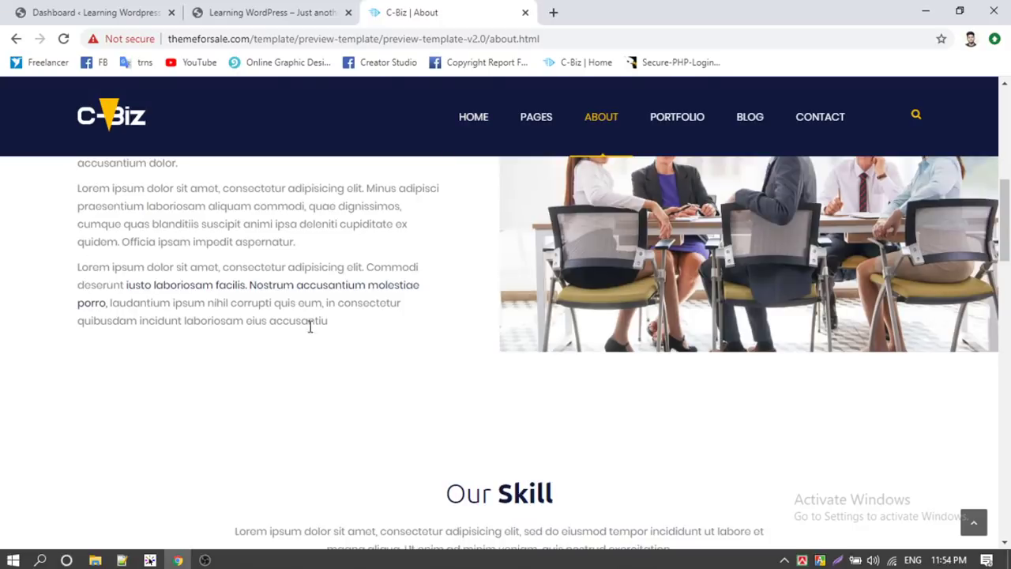
scroll(309, 326, up, 5)
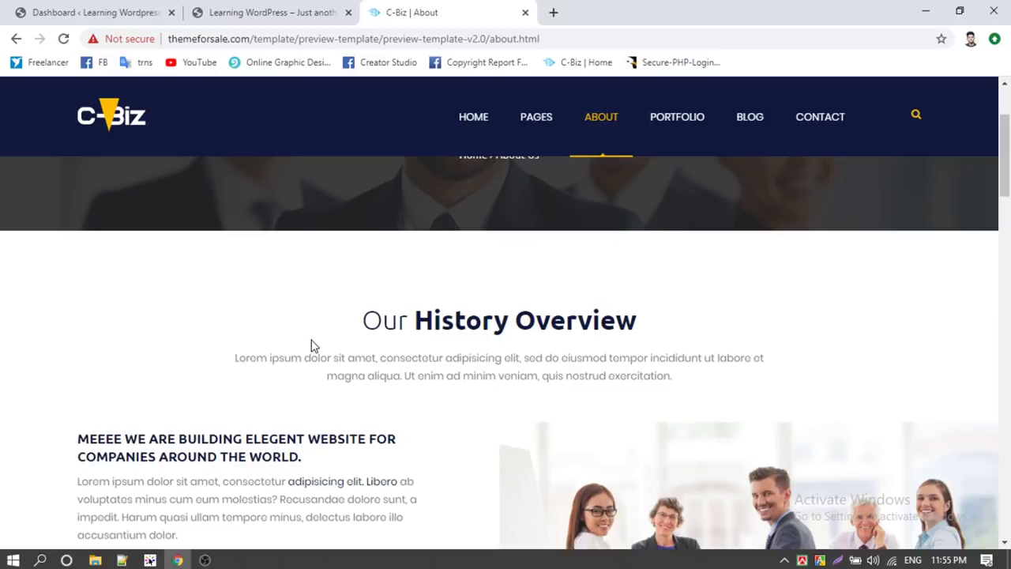
scroll(312, 345, up, 2)
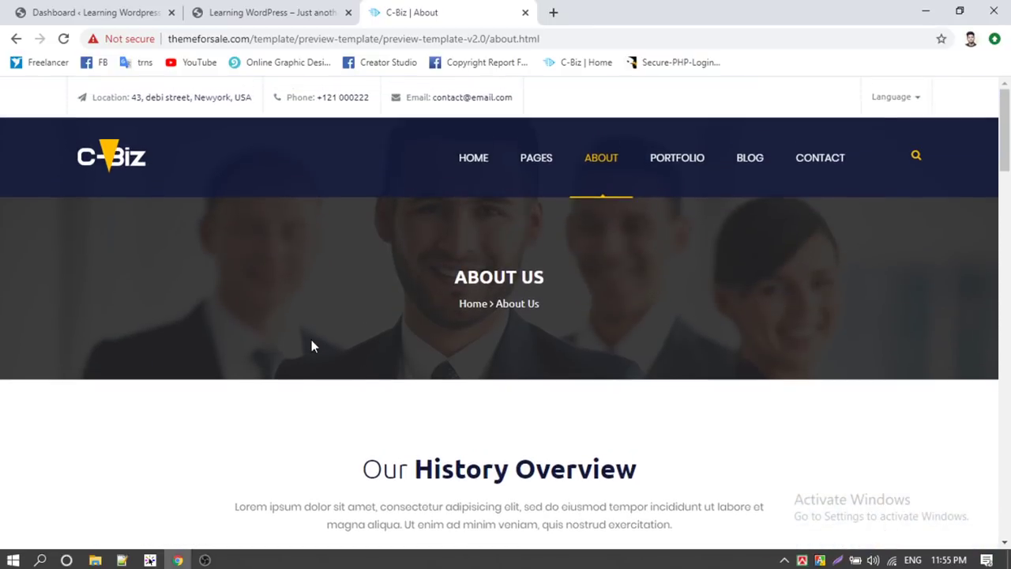
scroll(469, 261, down, 10)
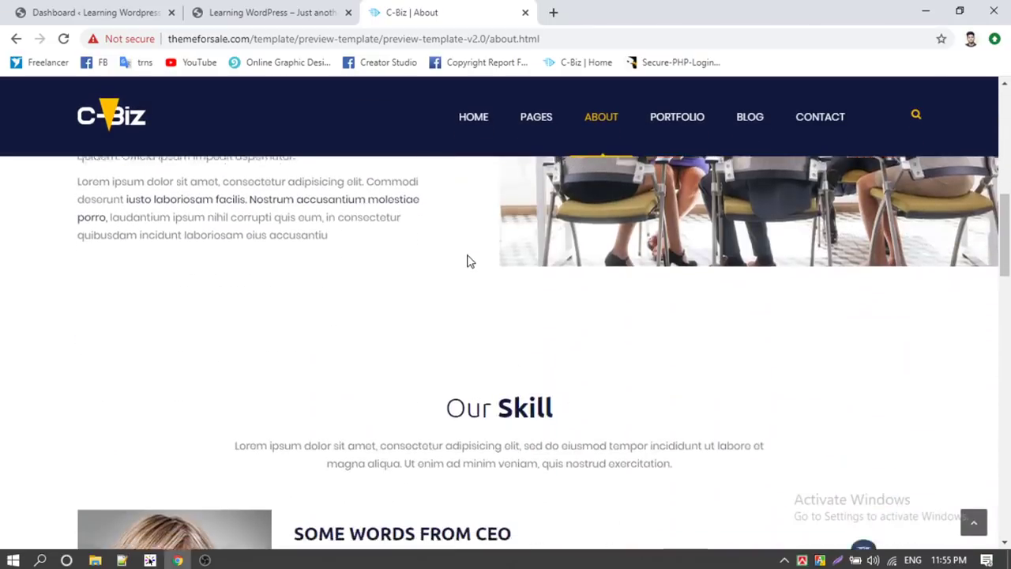
scroll(467, 261, up, 5)
scroll(466, 261, up, 5)
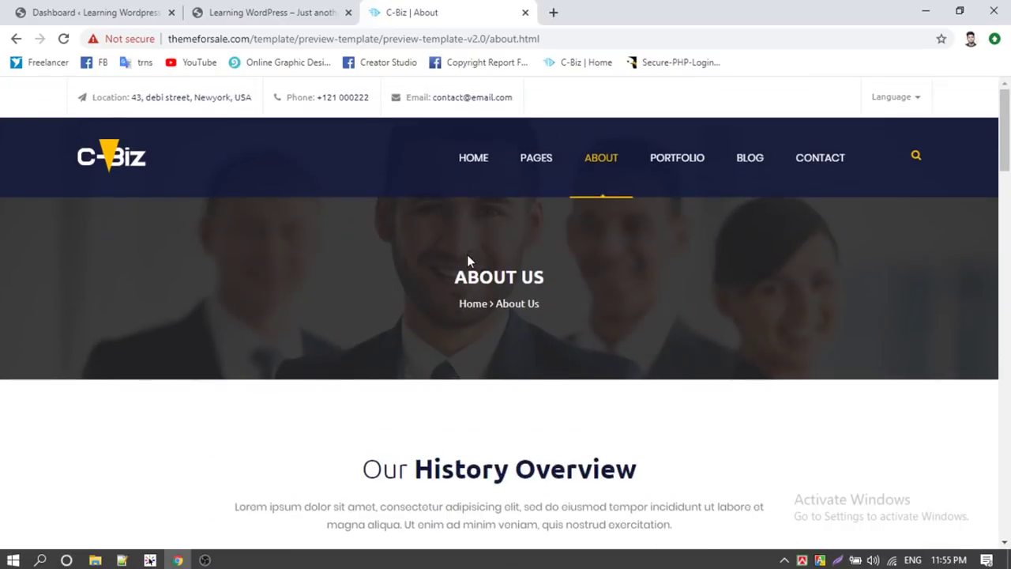
scroll(467, 261, down, 2)
scroll(553, 300, down, 5)
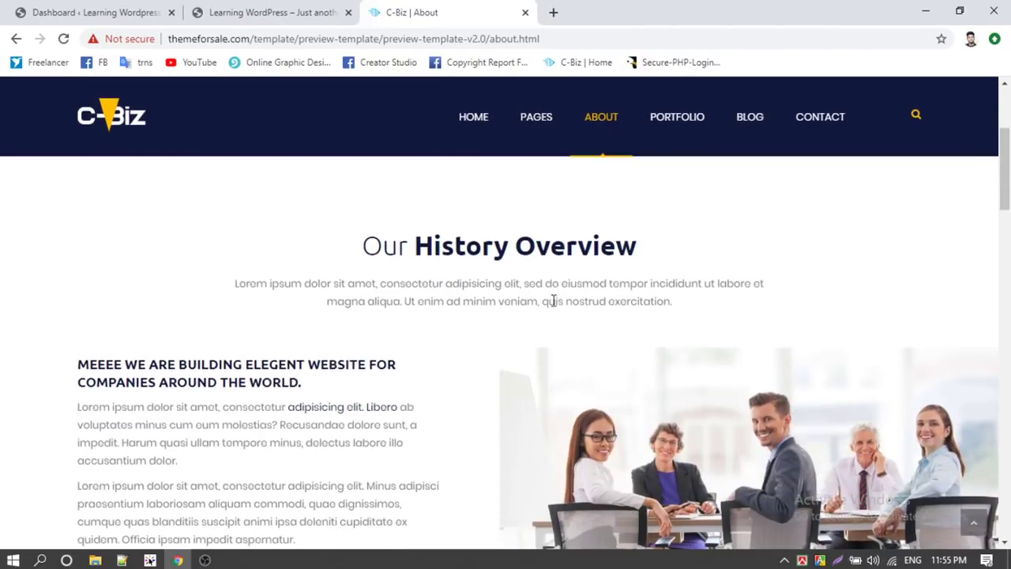
scroll(288, 284, down, 5)
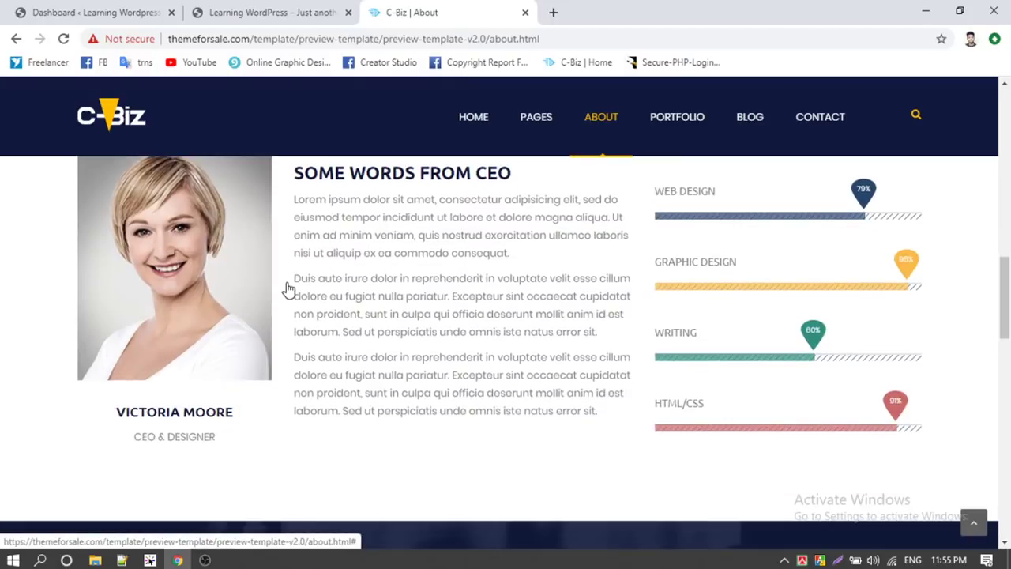
- Open Posts > All Posts from the Dashboard in a new tab
click(61, 10)
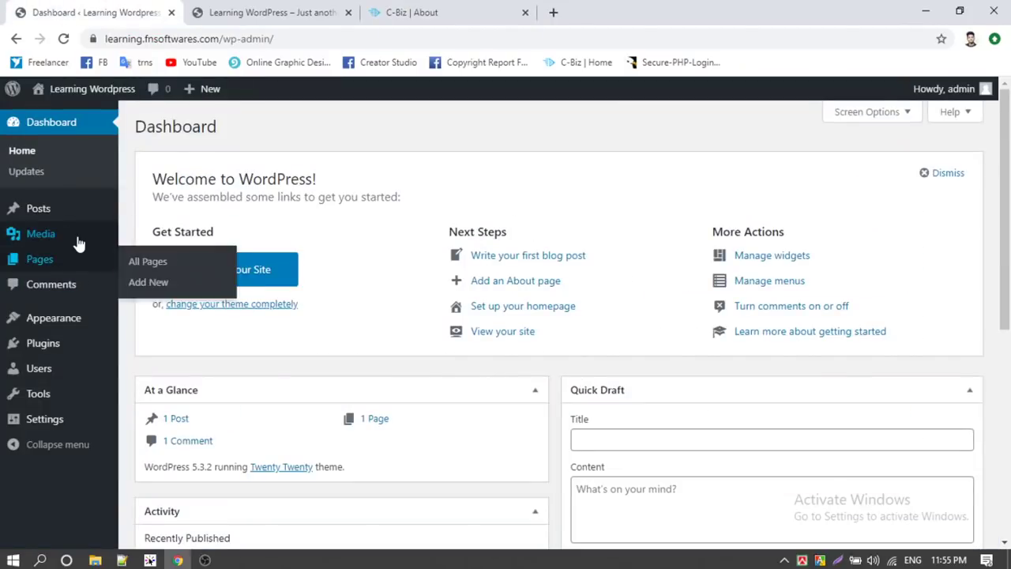
mouse_move(16, 215)
right_click(174, 215)
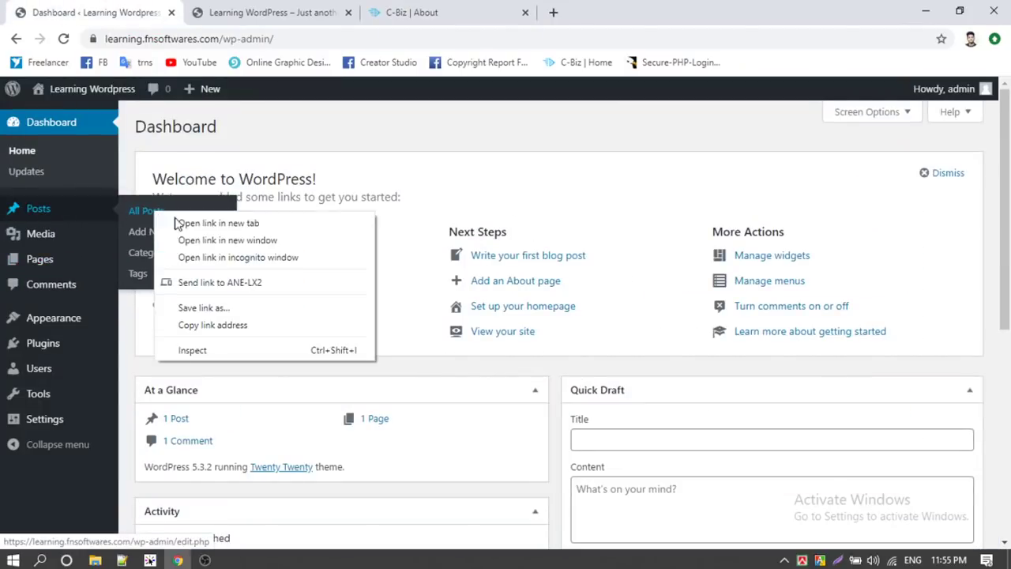
click(177, 223)
click(271, 9)
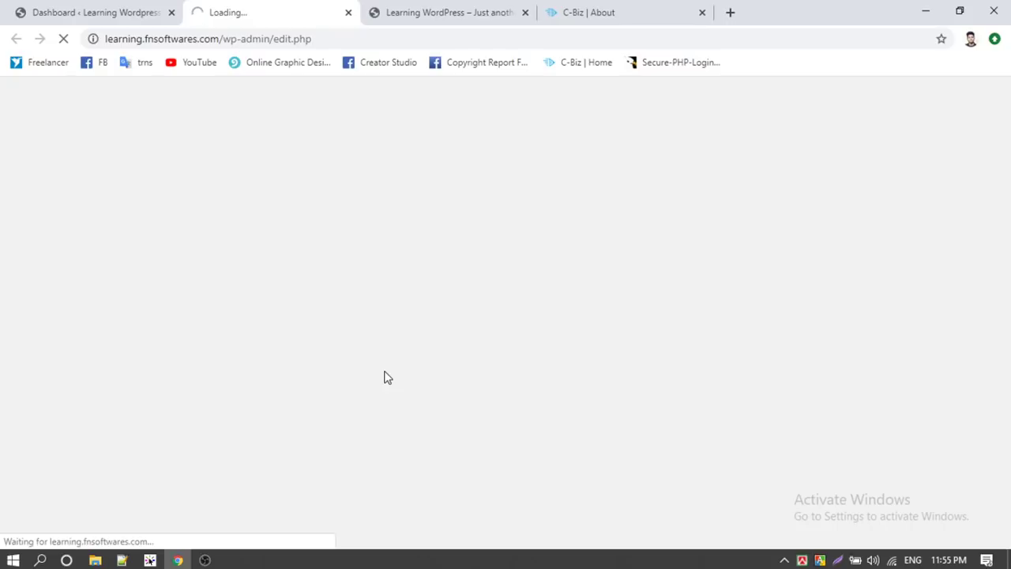
- Close the live site front-page tab and return to the posts list
click(401, 11)
click(267, 10)
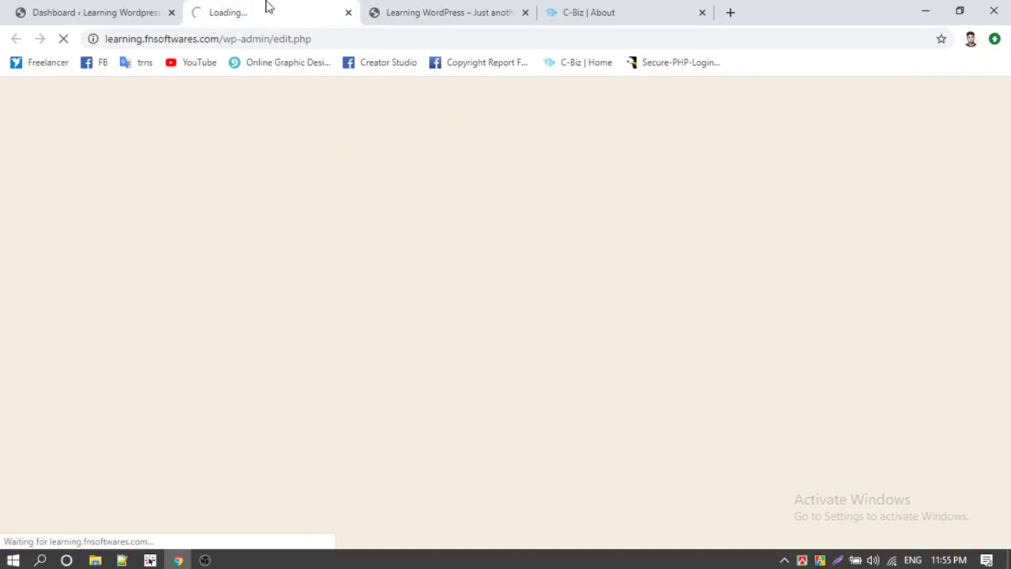
click(410, 7)
click(525, 13)
click(277, 8)
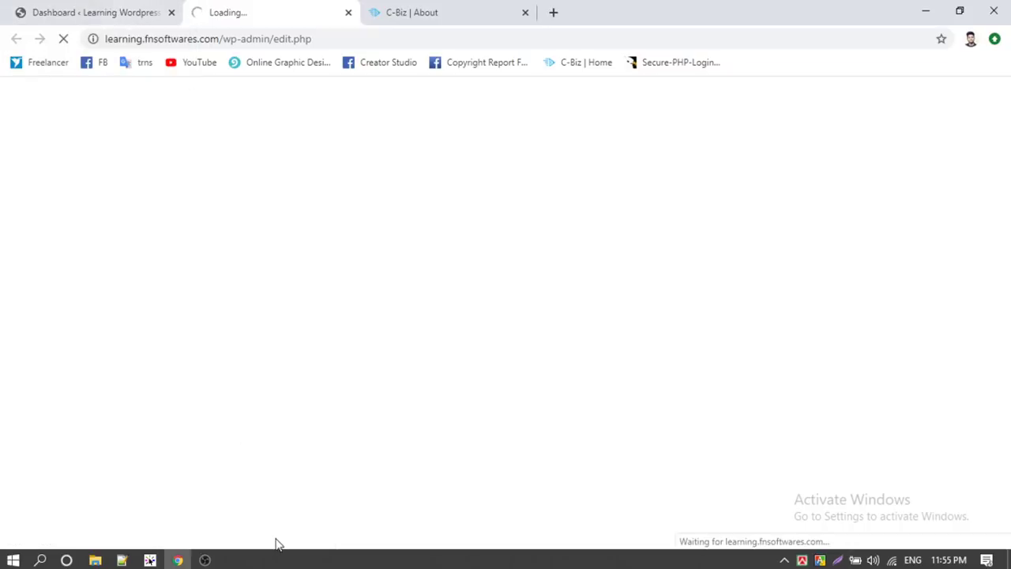
- Pause the screen recorder and bring the WordPress posts list back
click(205, 561)
click(853, 448)
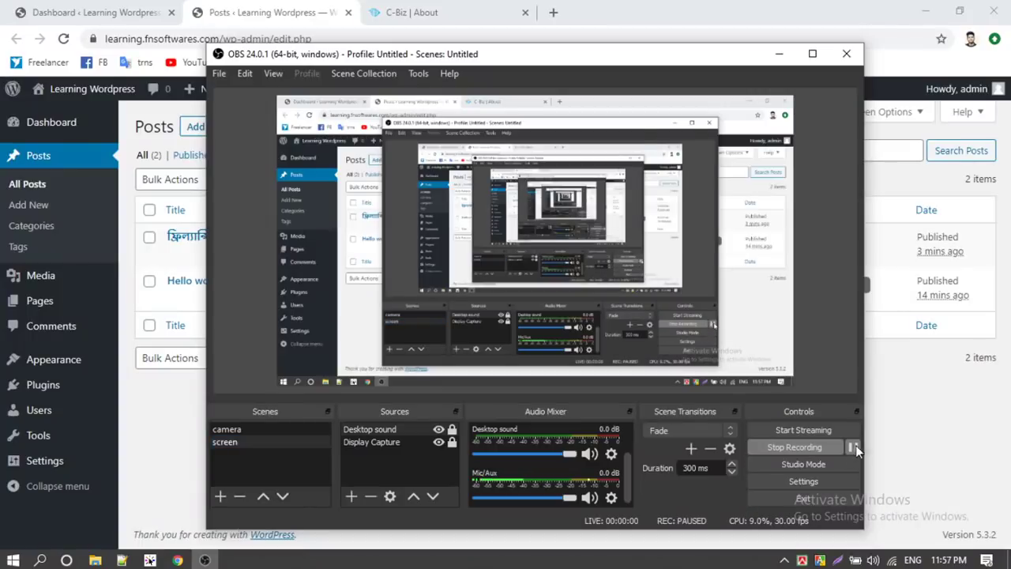
click(908, 450)
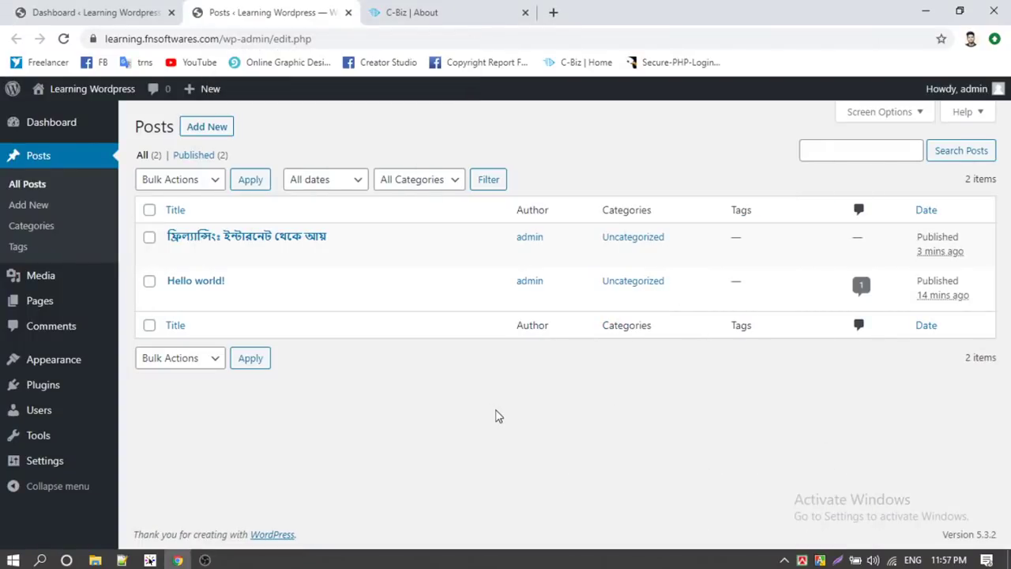
mouse_move(311, 266)
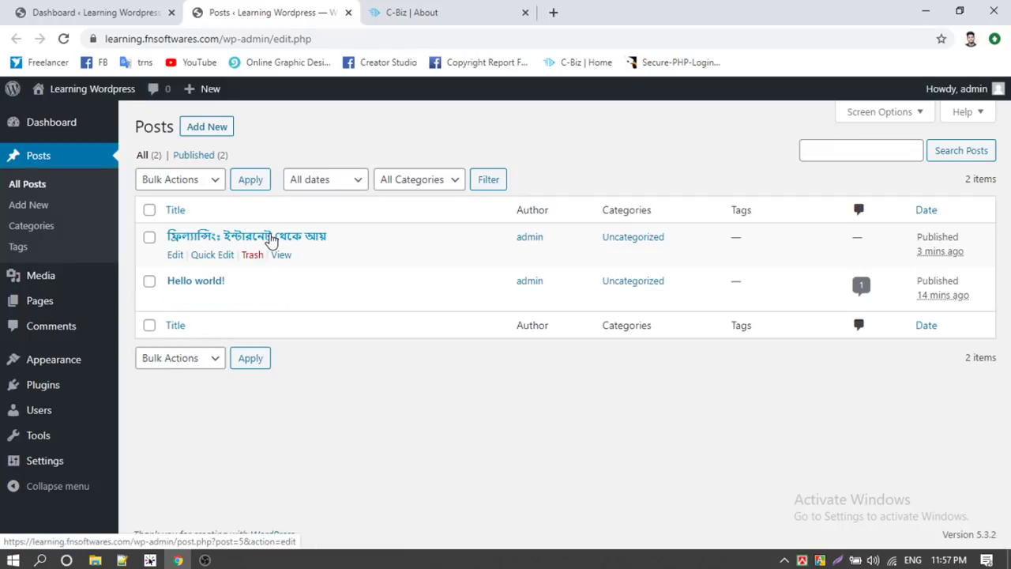
- Open the Bengali post's editor and the Categories page in new tabs
right_click(286, 238)
click(300, 245)
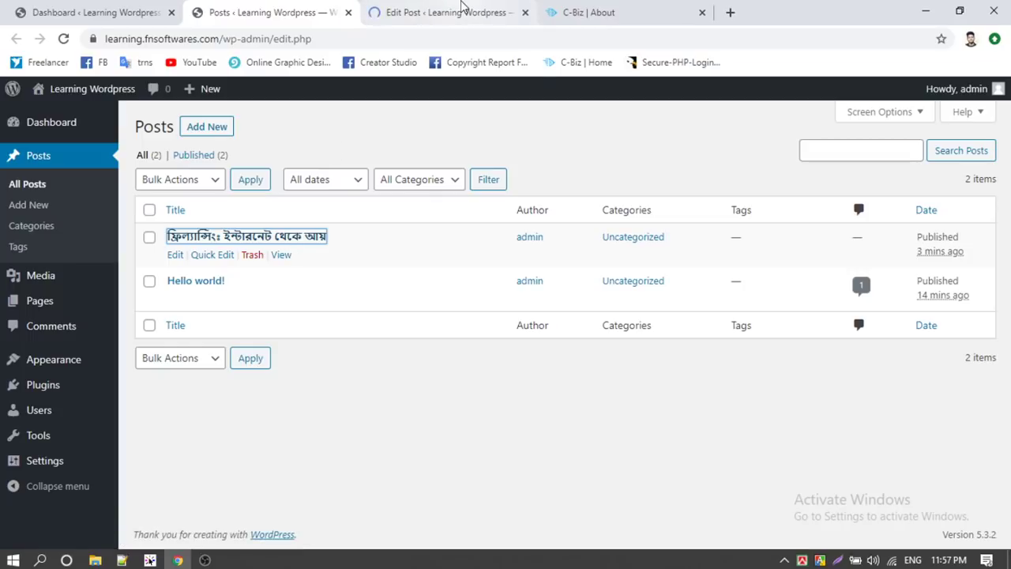
right_click(34, 229)
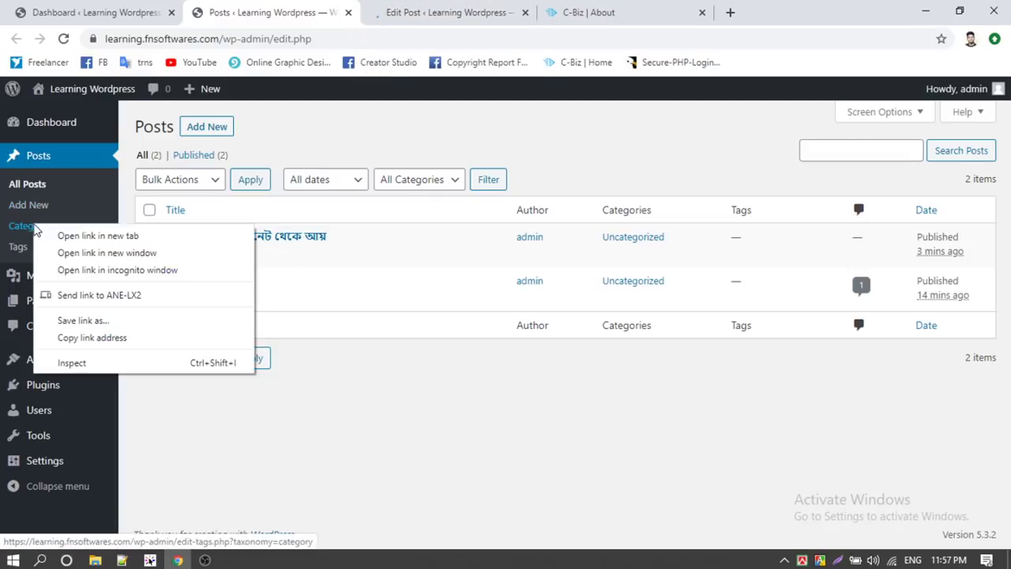
click(94, 236)
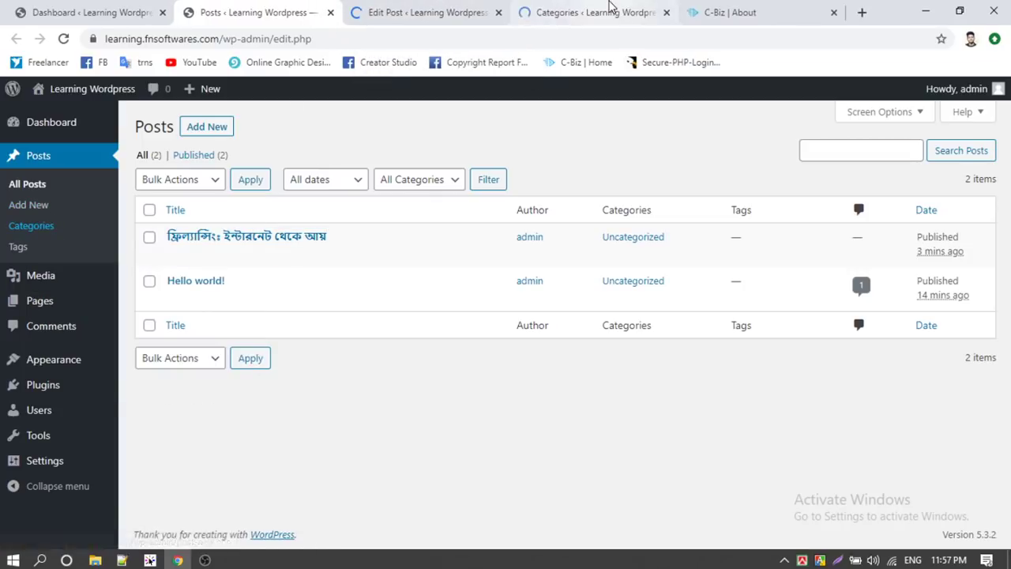
click(608, 11)
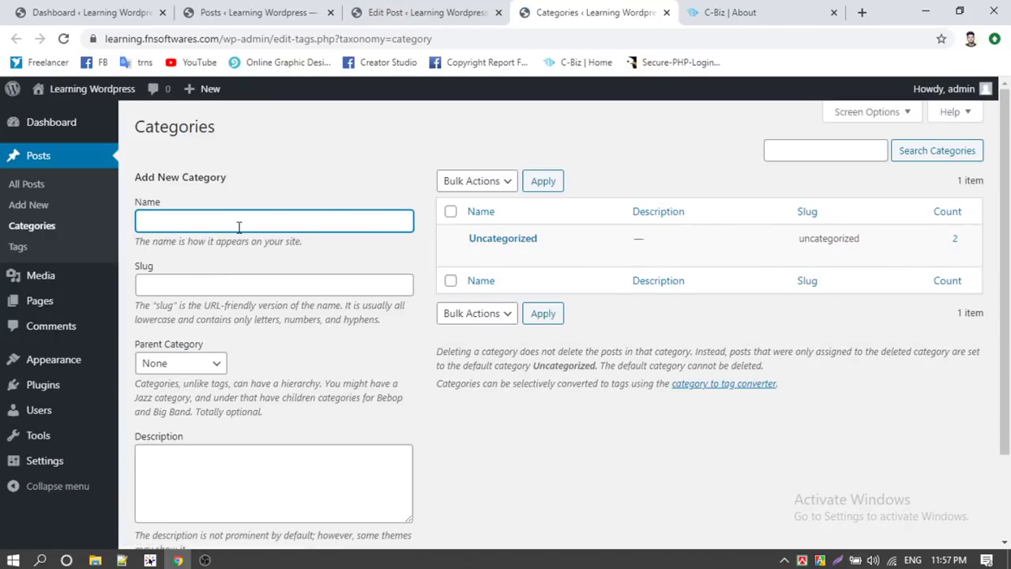
- Create a new post category named ফ্রিল্যান্সিং using Bengali keyboard input
key(alt+shift)
text(িড়া)
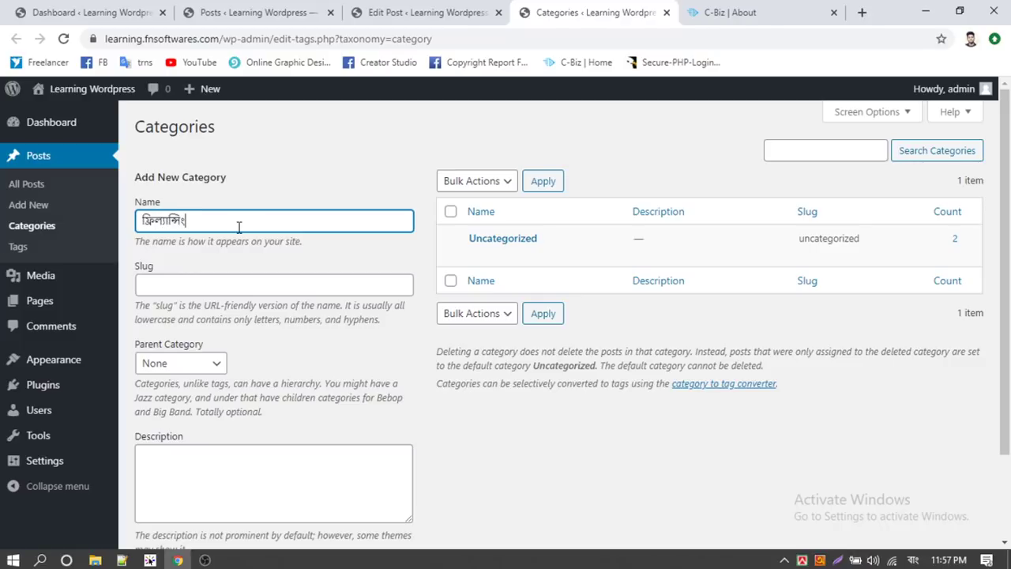
scroll(191, 247, down, 2)
click(188, 374)
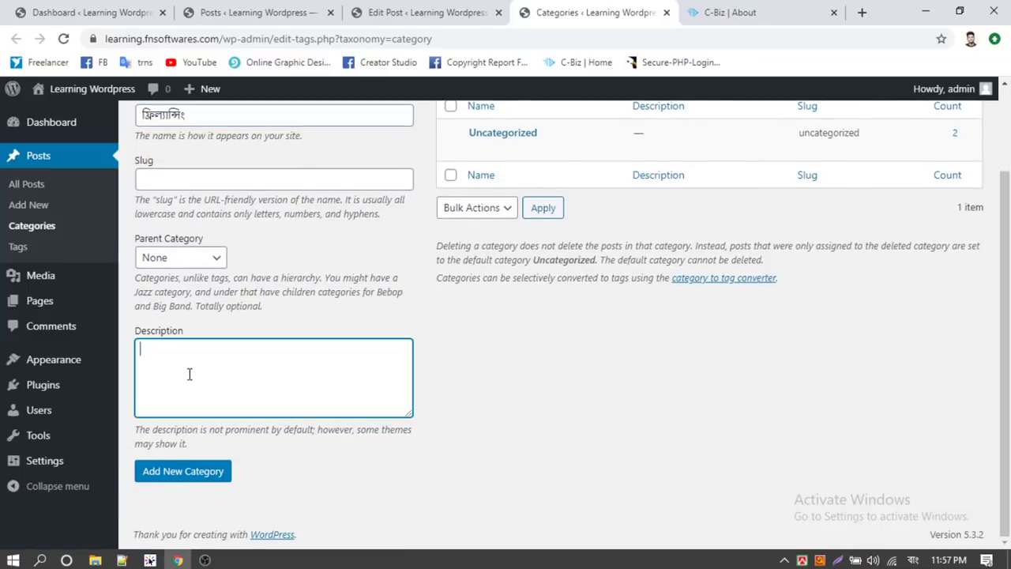
click(180, 474)
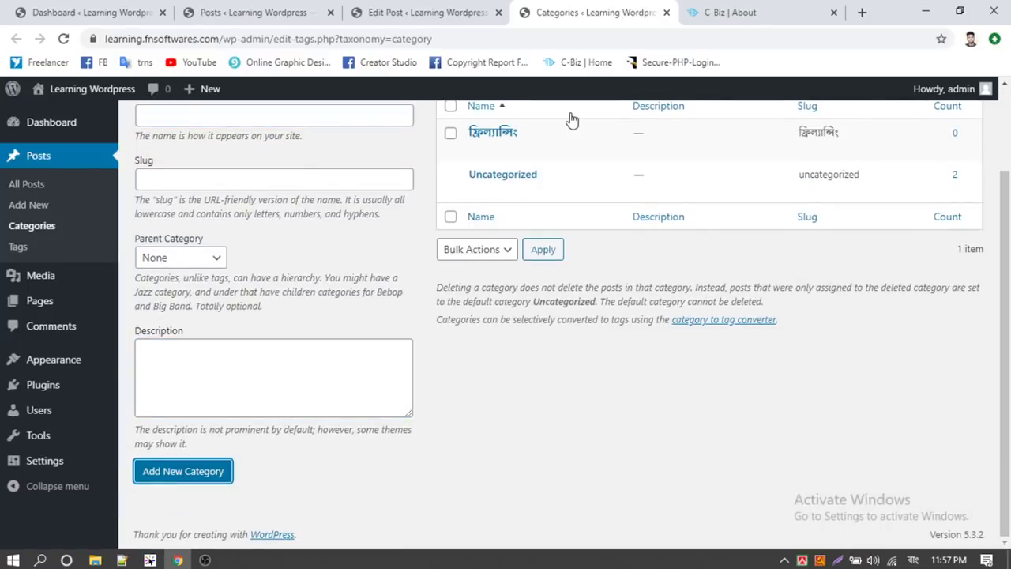
click(411, 12)
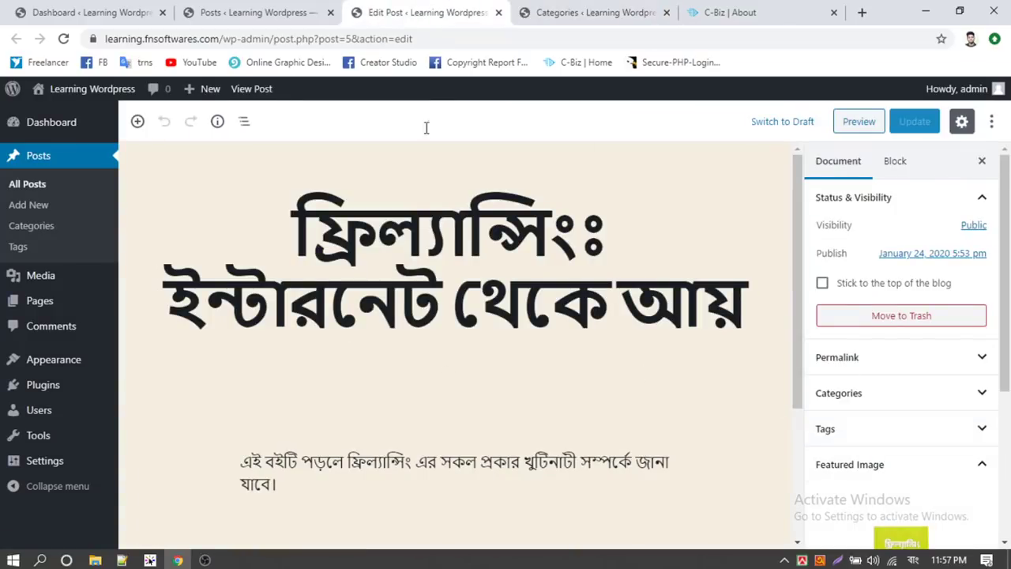
- Reload the Edit Post page for the freelancing post
click(63, 39)
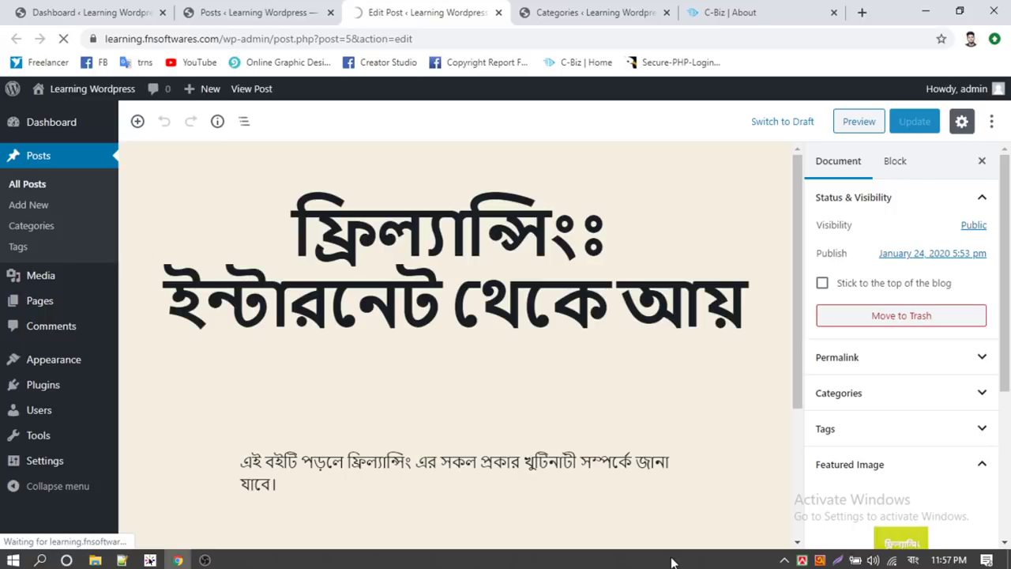
scroll(512, 384, down, 3)
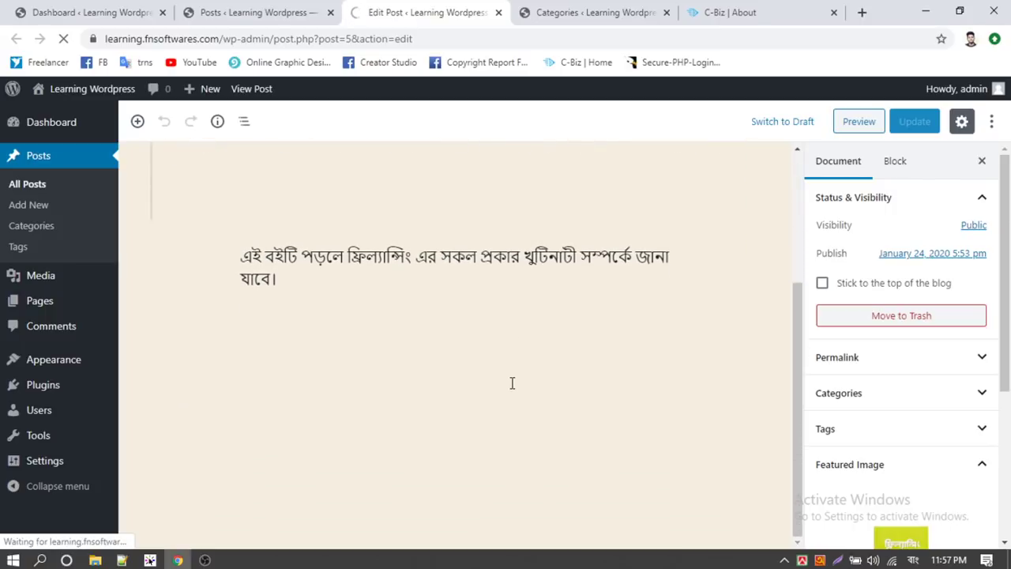
scroll(512, 383, up, 3)
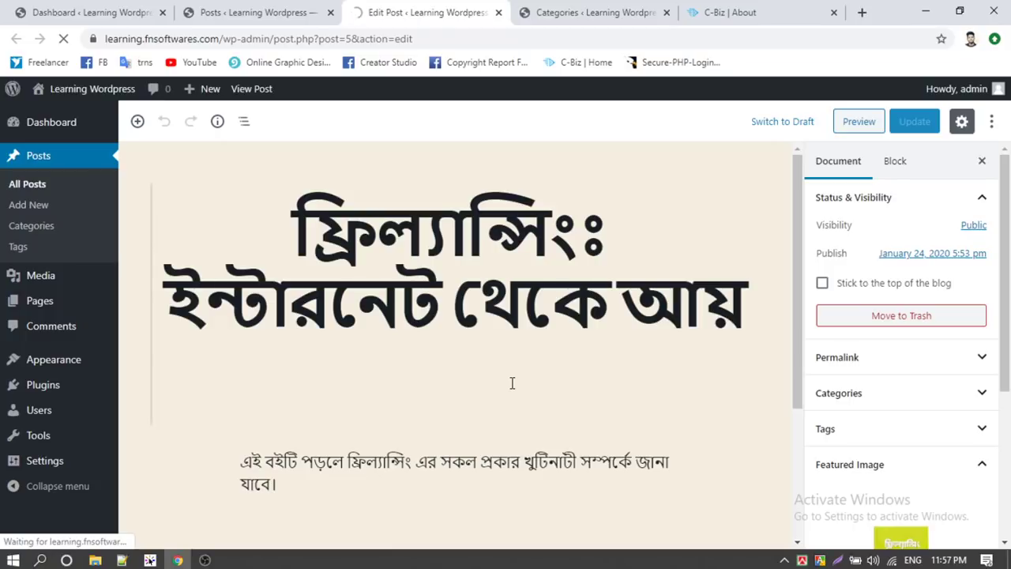
- Open the freelancing post from the Posts list in another editor tab and reorder tabs
click(338, 6)
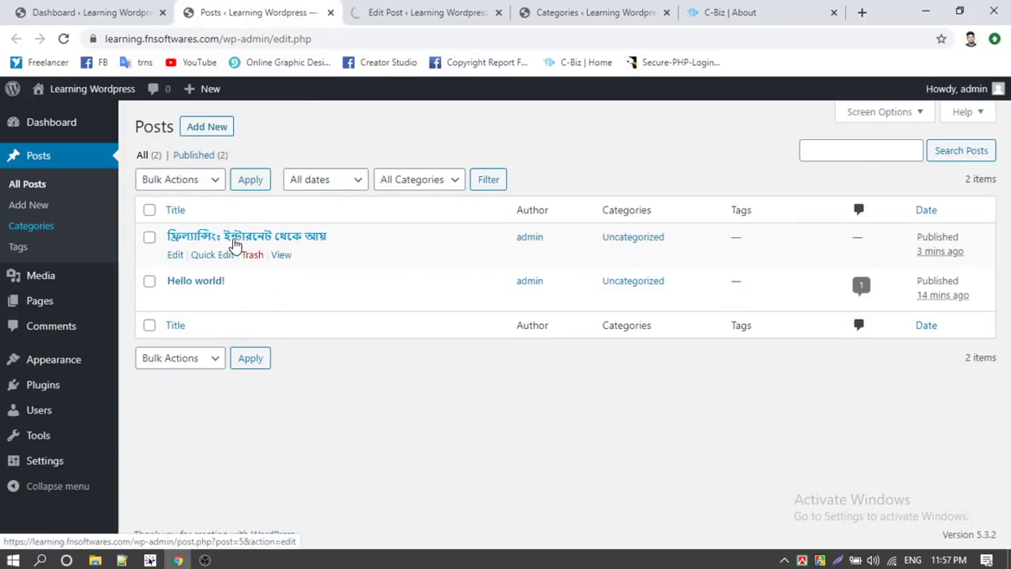
right_click(234, 245)
click(260, 250)
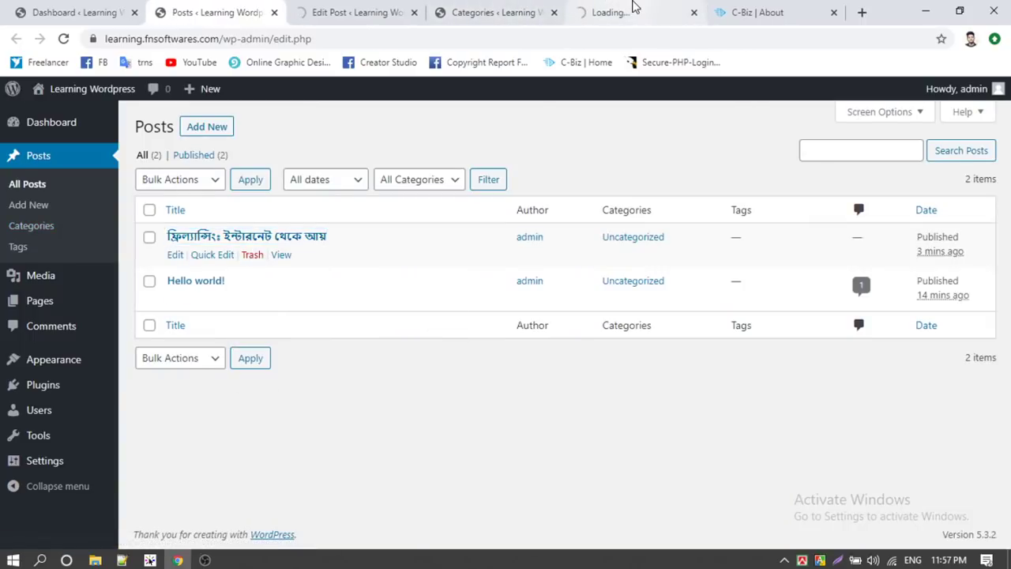
drag(632, 6, 368, 9)
click(513, 7)
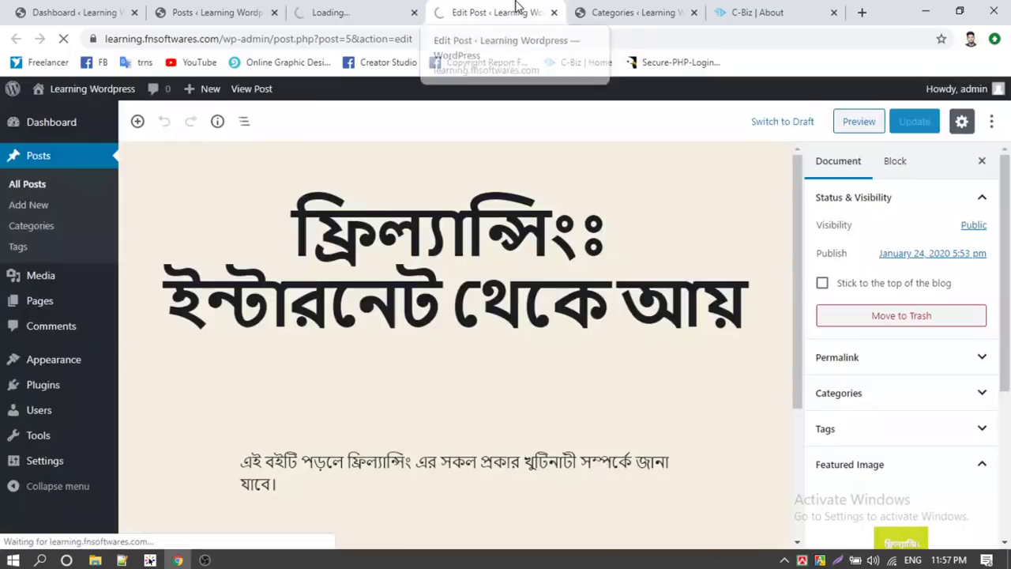
- Load fast.com in a new tab to test the connection speed
click(860, 12)
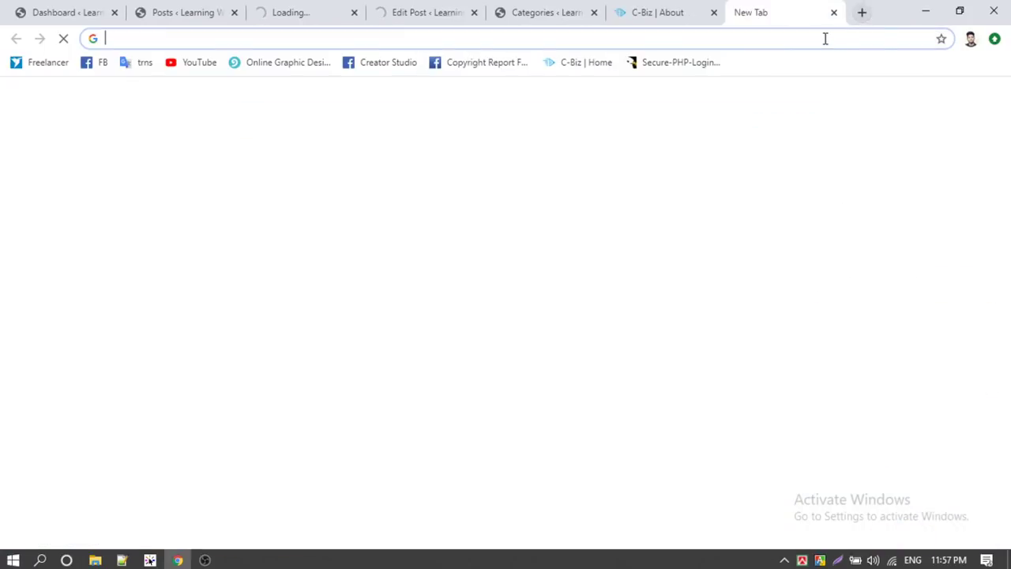
text(fat)
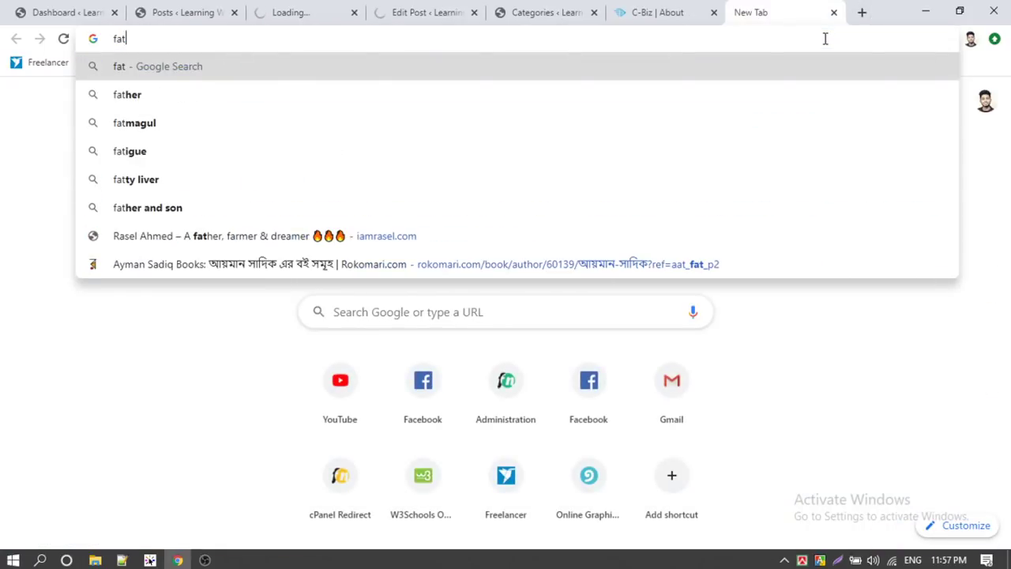
key(BackSpace)
text(st.)
key(Return)
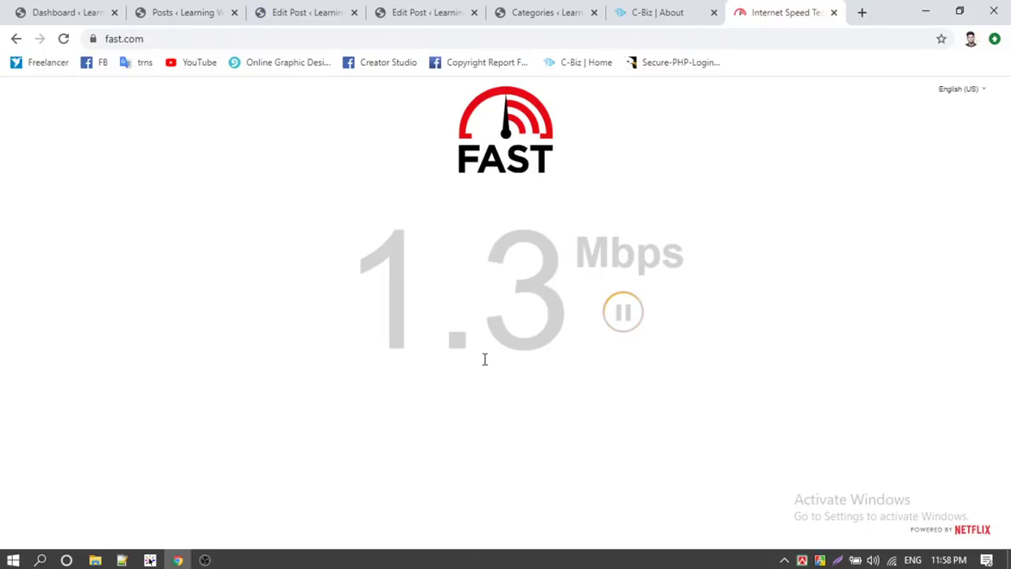
- Close the fast.com tab and settle on the freshly loaded post editor
click(833, 12)
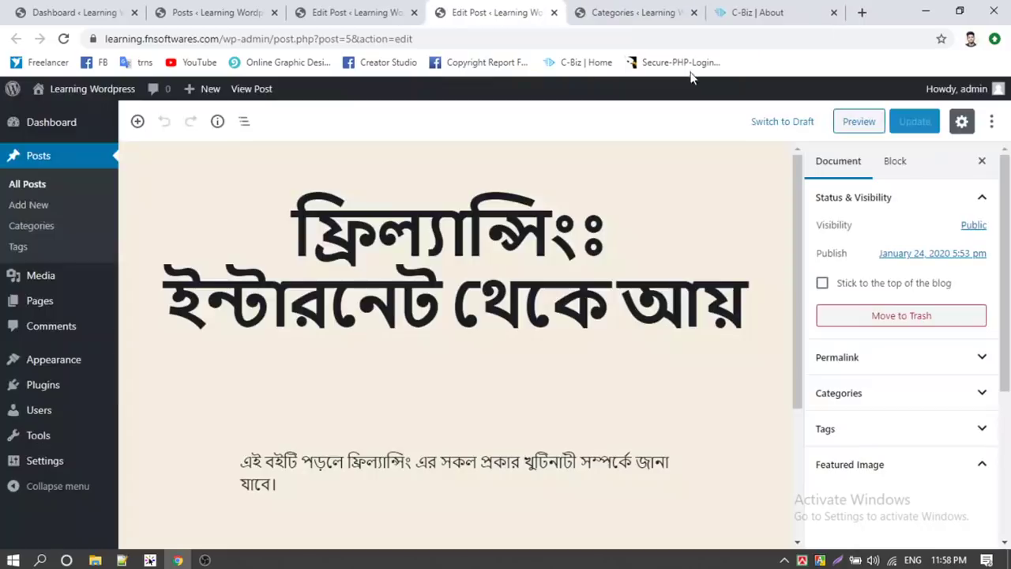
click(358, 10)
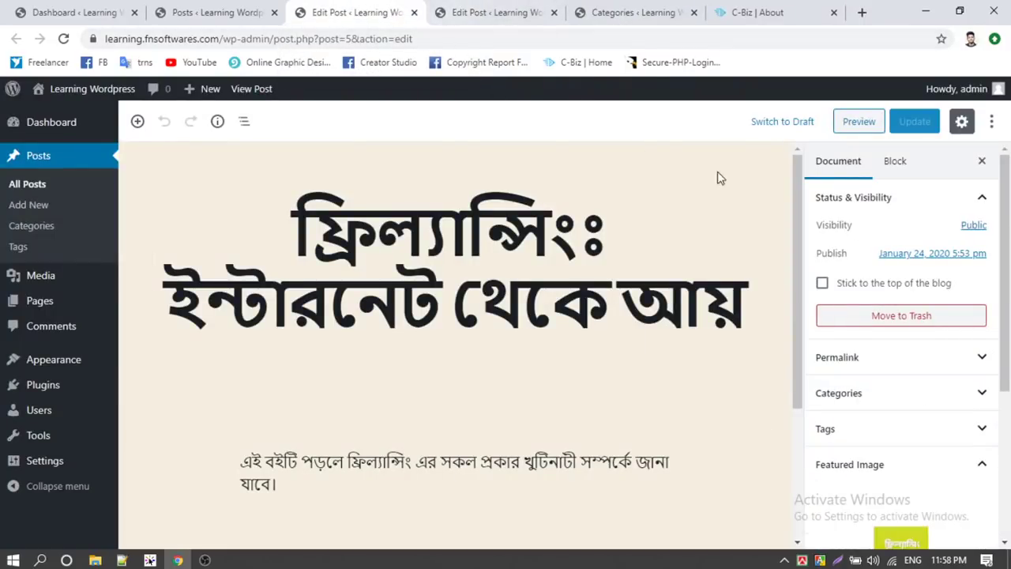
click(956, 401)
scroll(956, 401, down, 2)
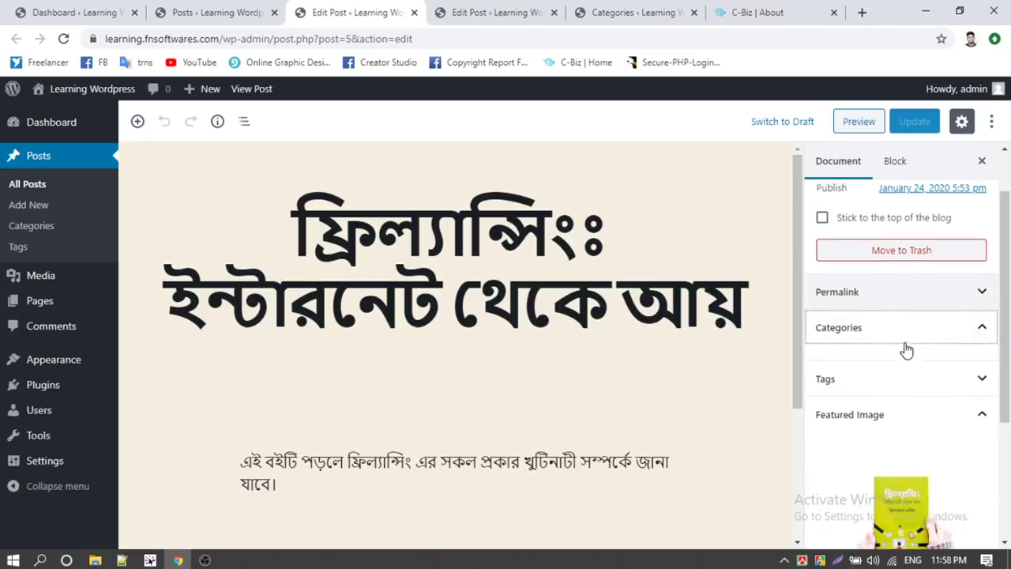
click(989, 320)
click(222, 8)
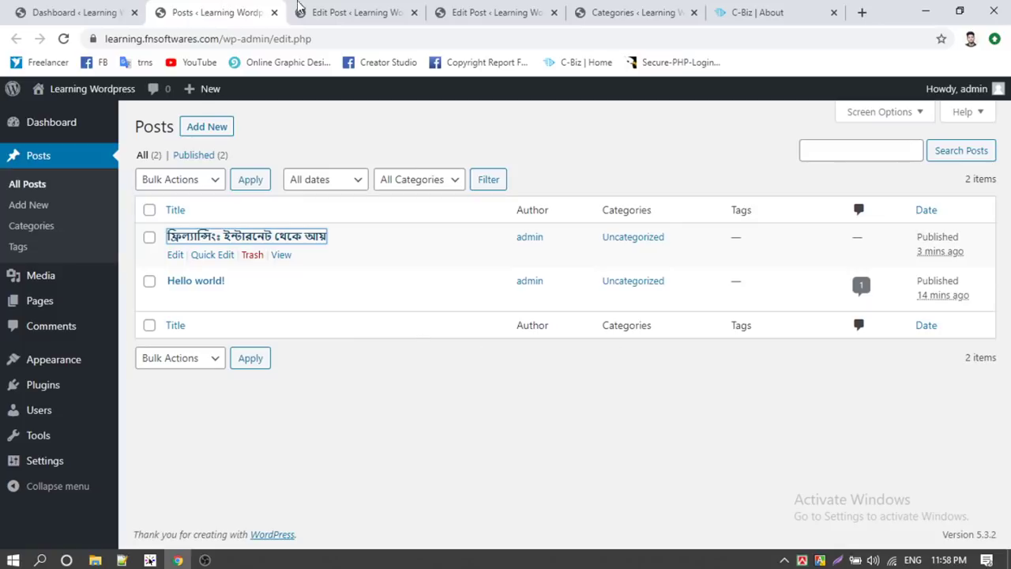
click(299, 8)
click(506, 11)
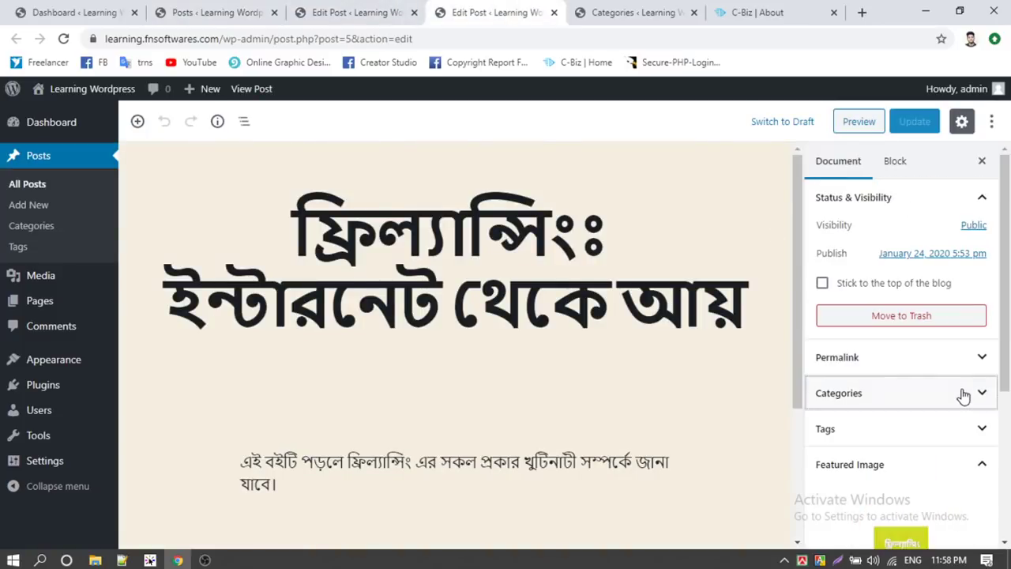
click(339, 12)
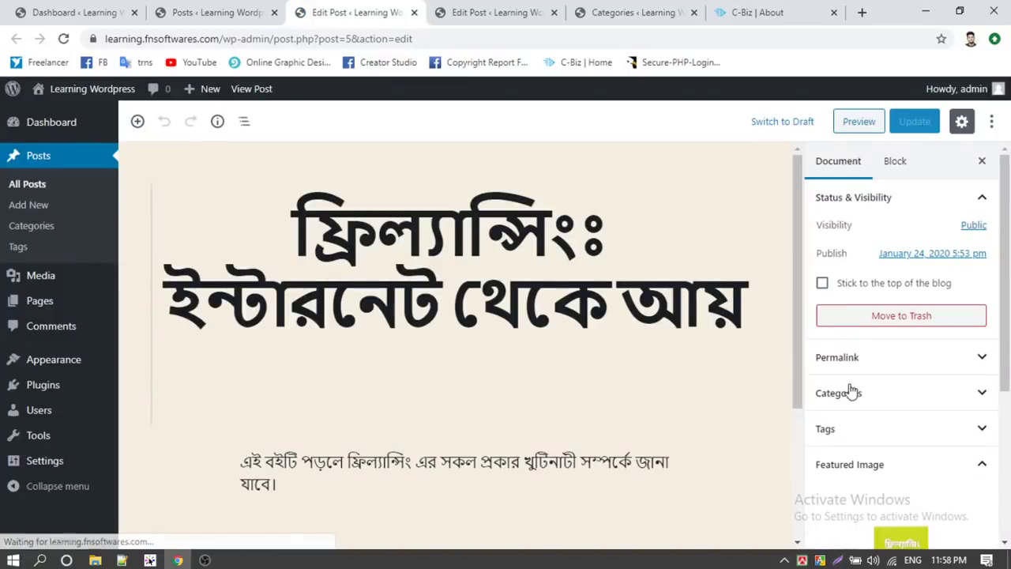
- Move the post from Uncategorized to ফ্রিল্যান্সিং and update it
click(983, 401)
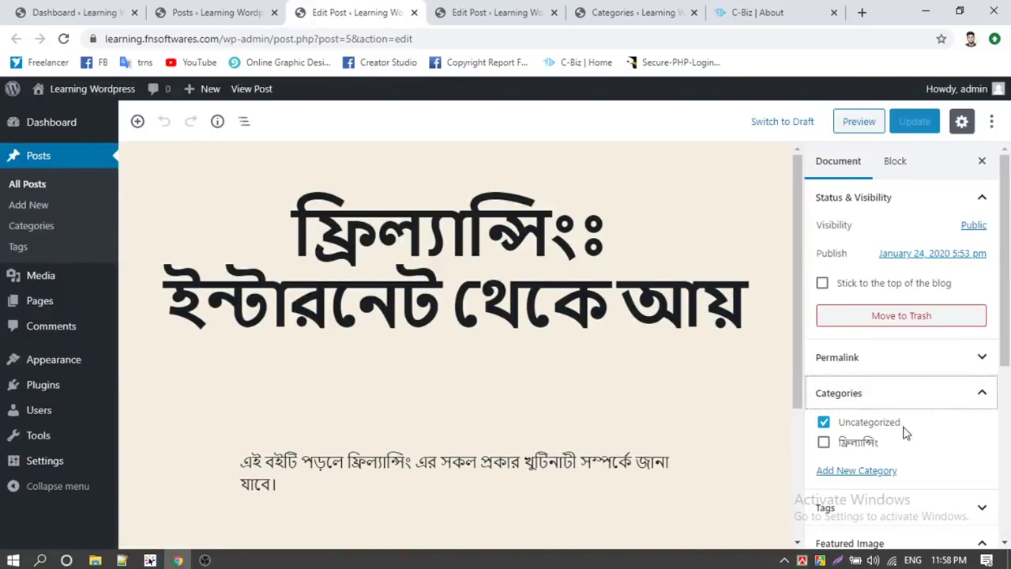
click(824, 443)
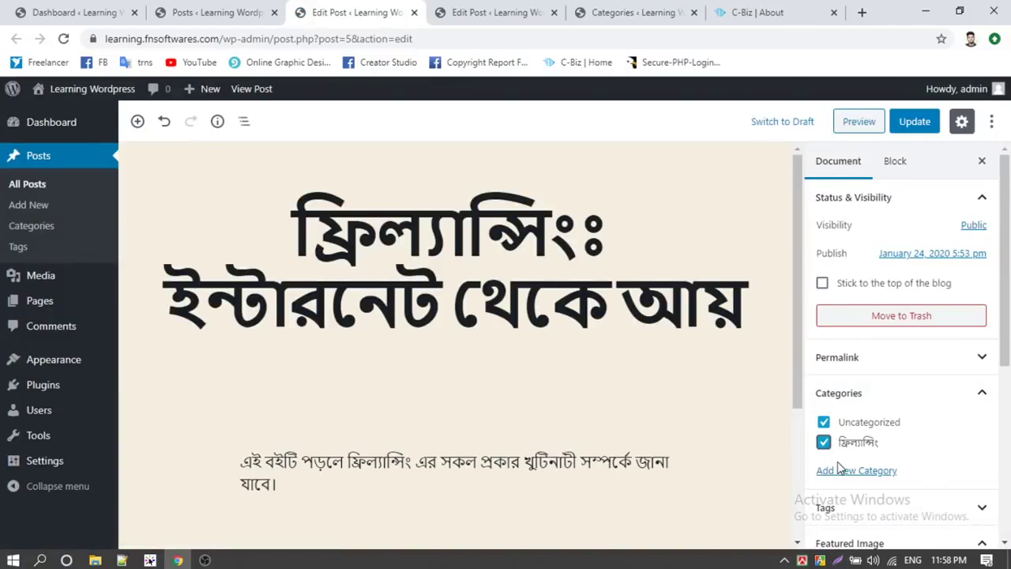
click(823, 421)
click(919, 120)
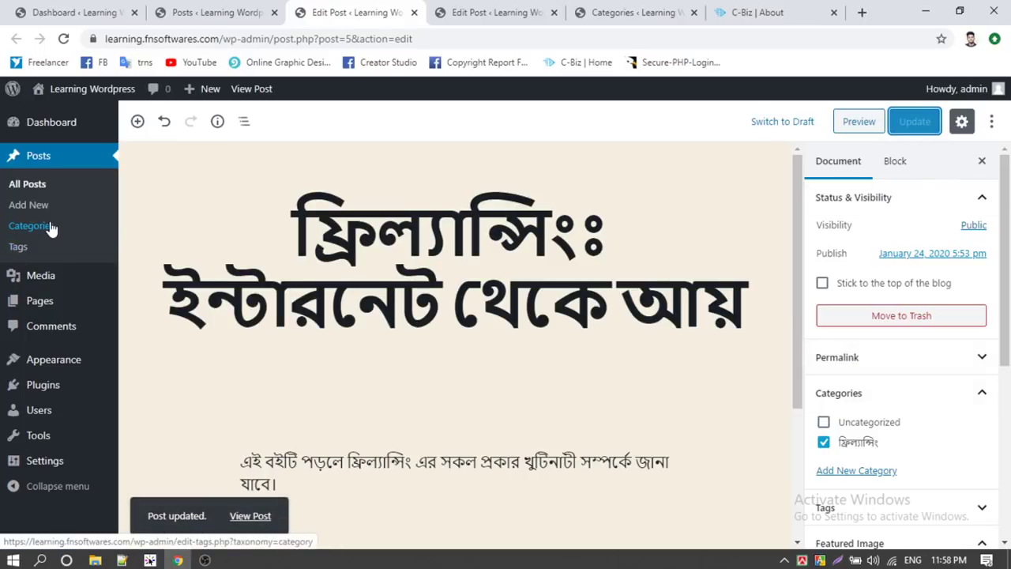
- Expand the post's Tags panel and begin adding a new tag
scroll(974, 429, down, 2)
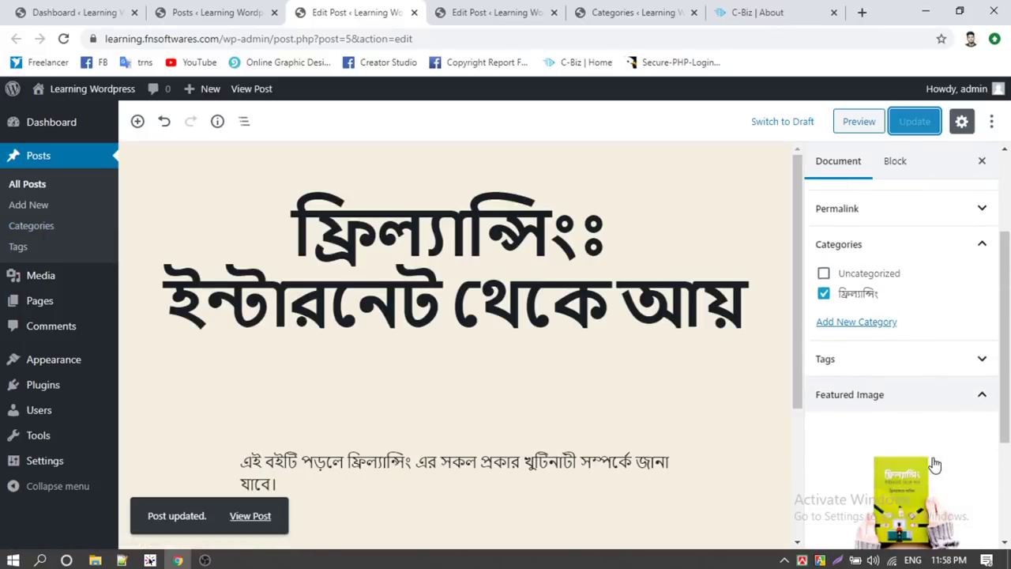
click(974, 367)
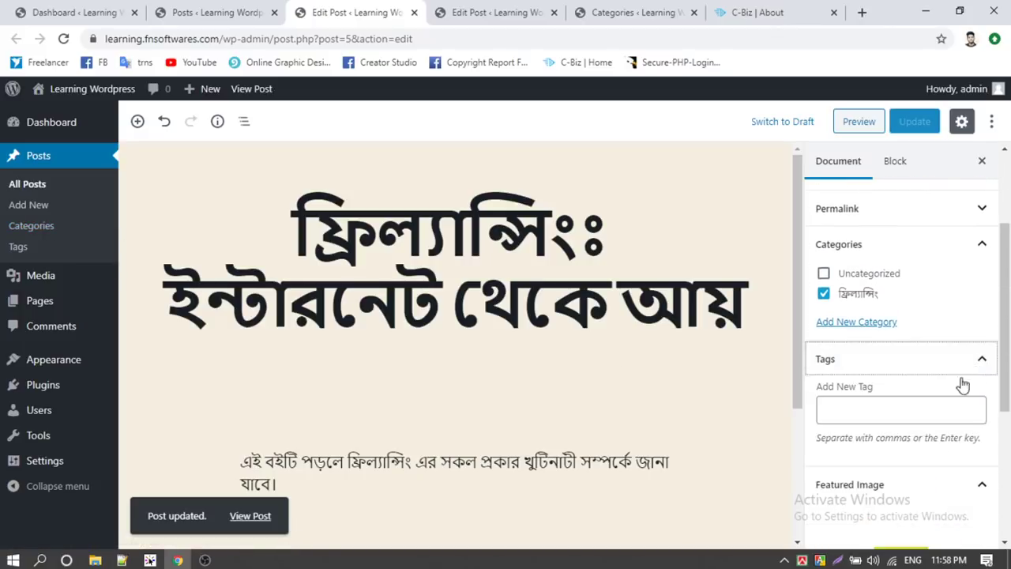
click(860, 419)
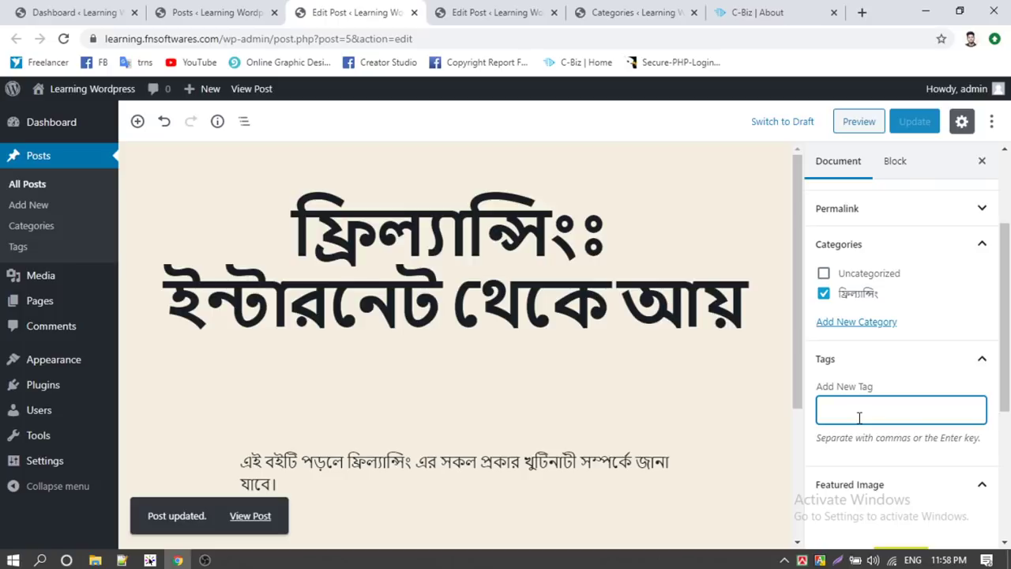